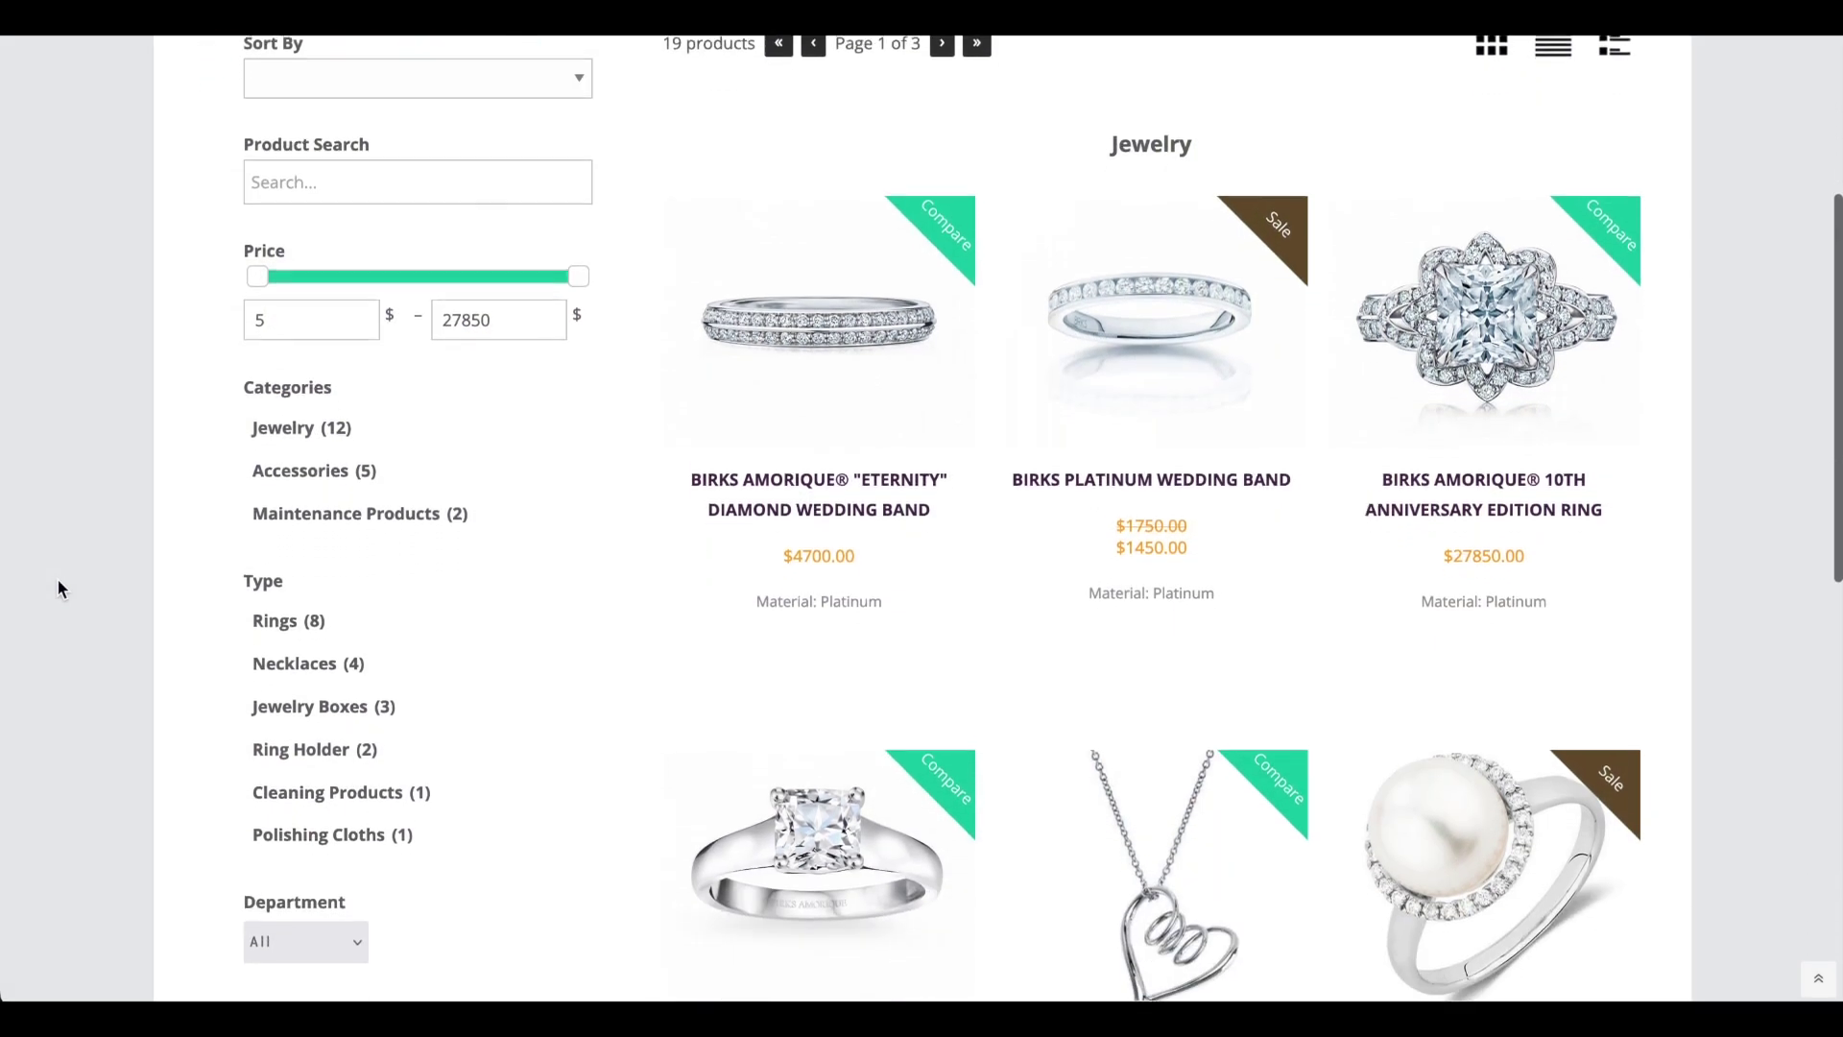
Scroll through the Basic settings to the currency symbol ($, After) and sale mode options.
scroll(56, 578, "down", 1)
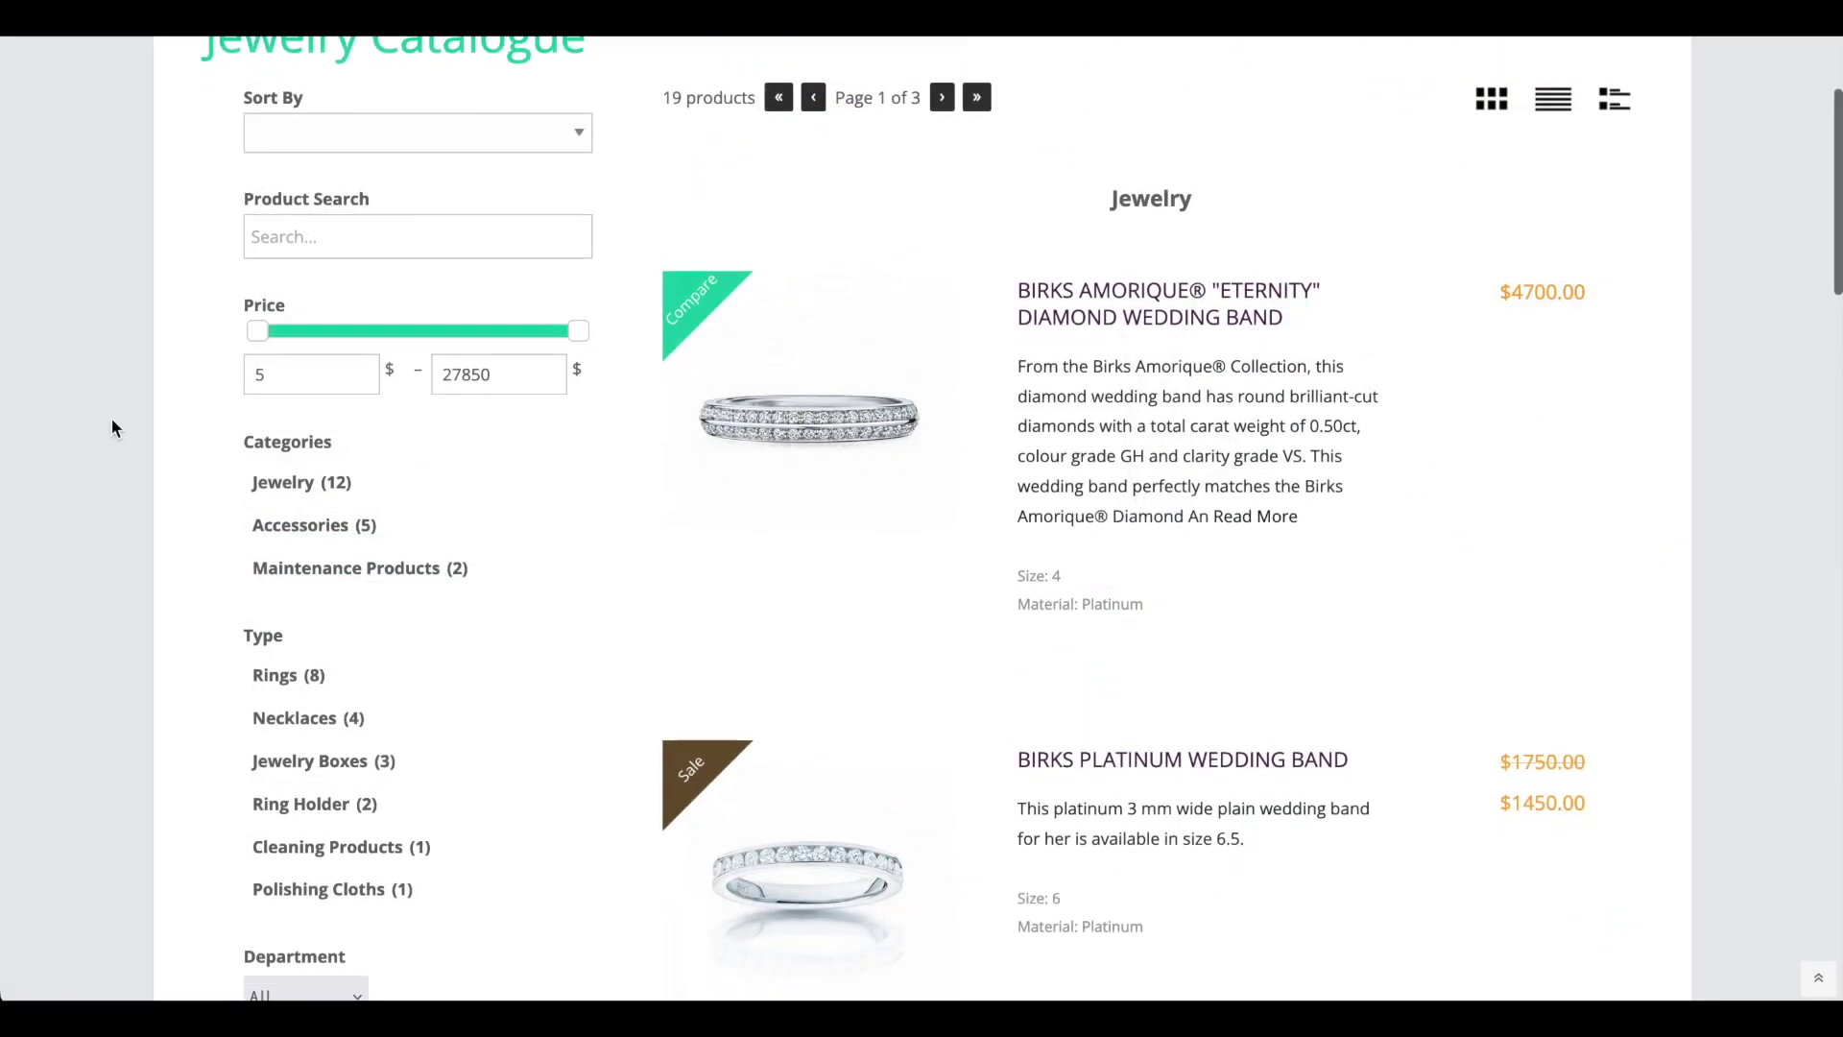
scroll(111, 417, "down", 1)
scroll(111, 427, "down", 2)
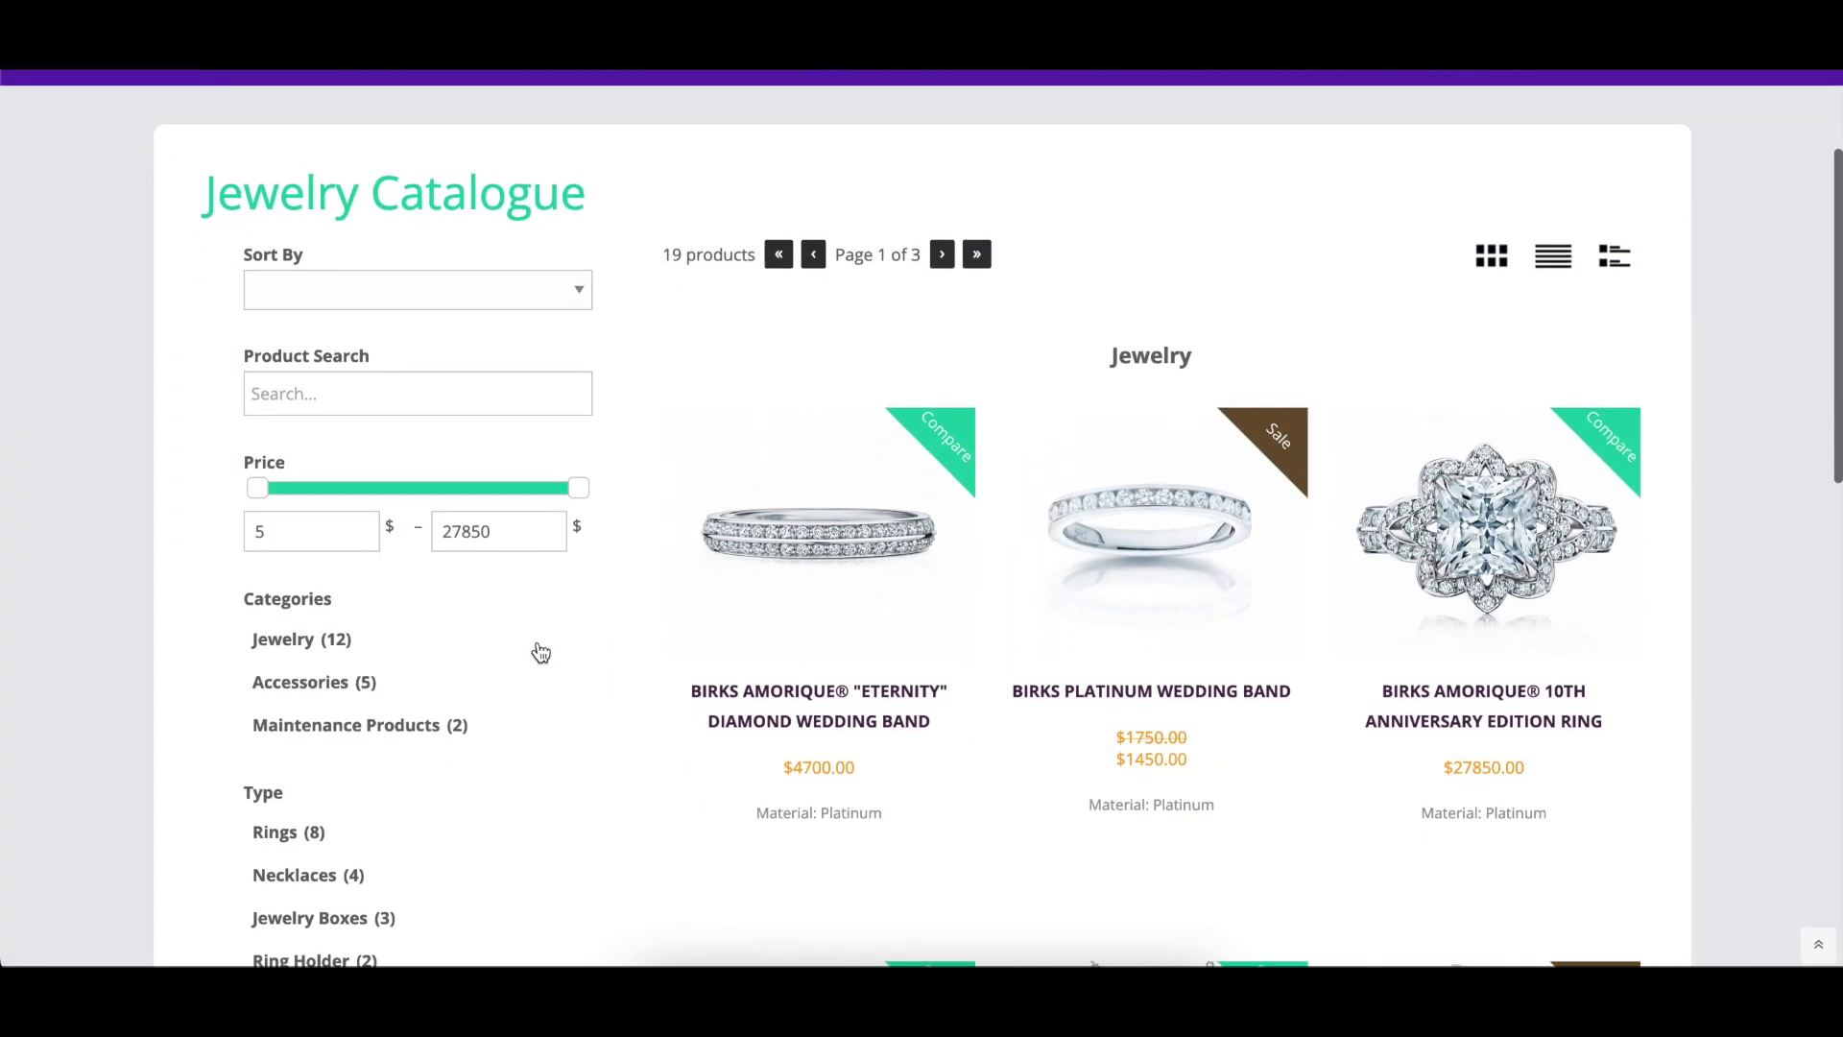
Open the Eternity diamond wedding band's product page and scroll through it.
scroll(534, 650, "down", 2)
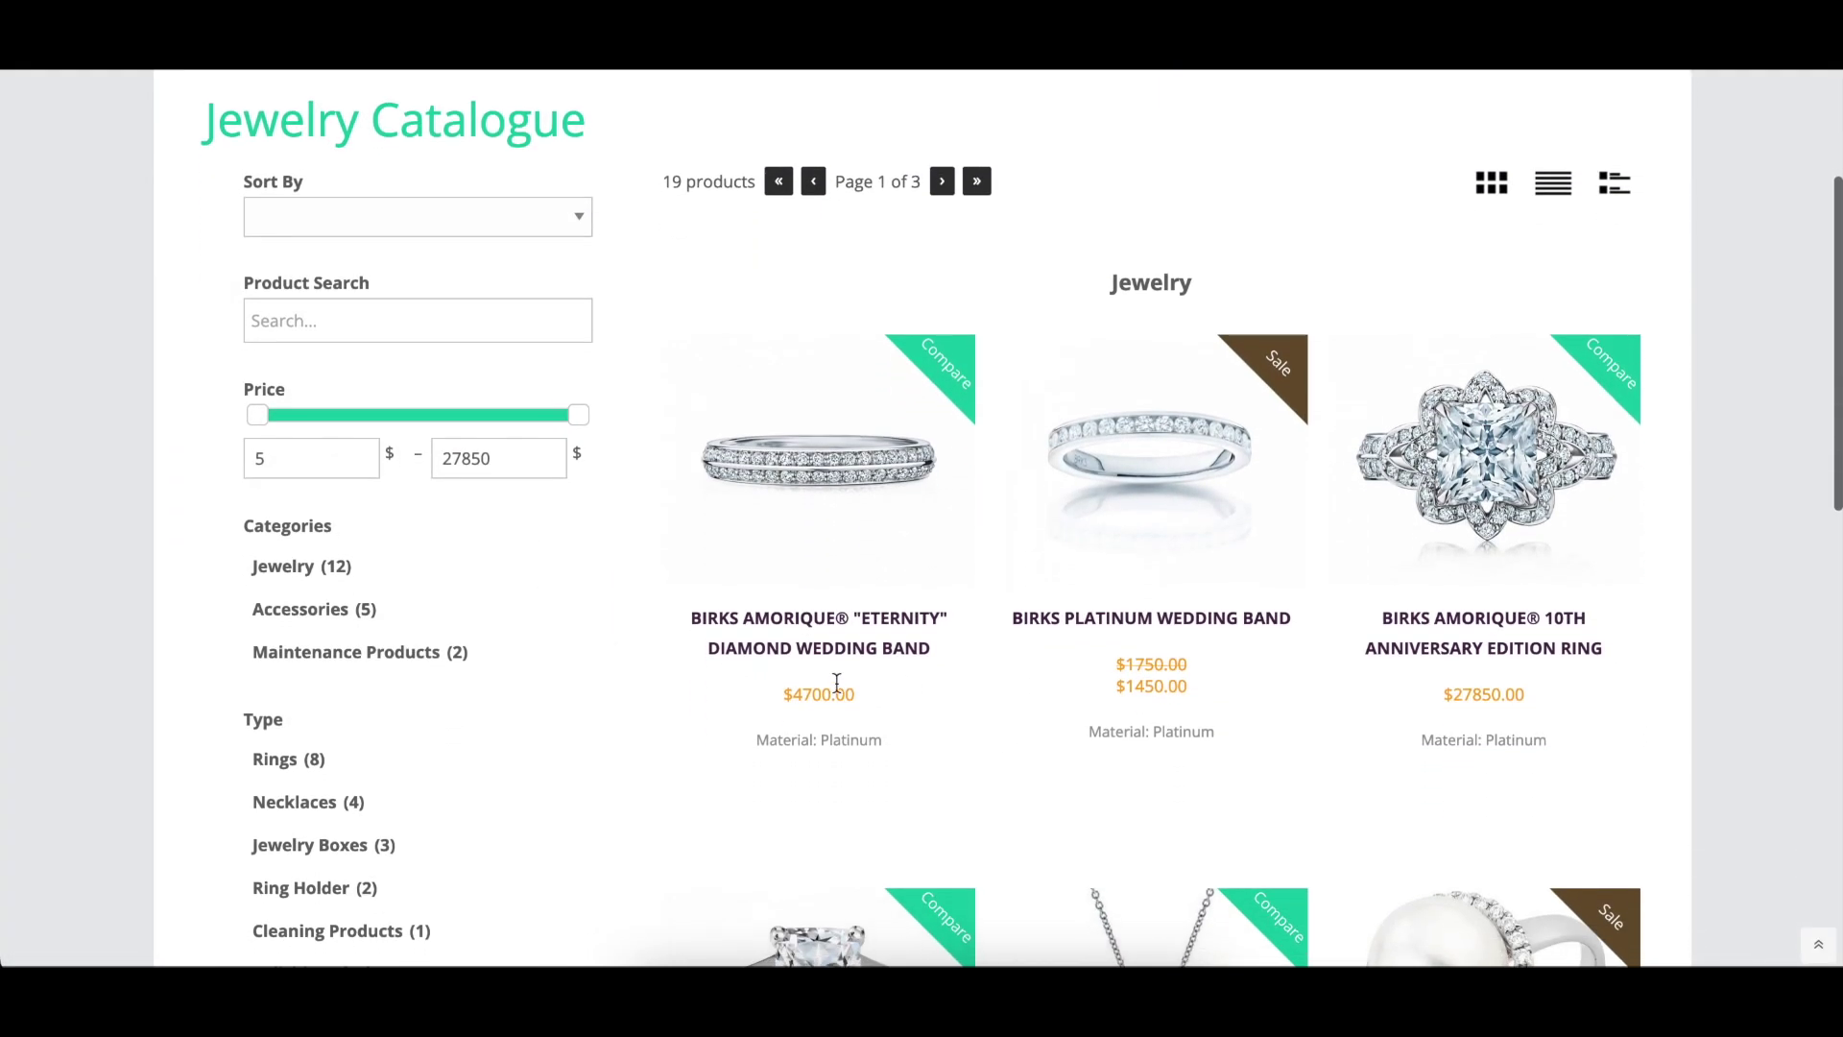
left_click(879, 645)
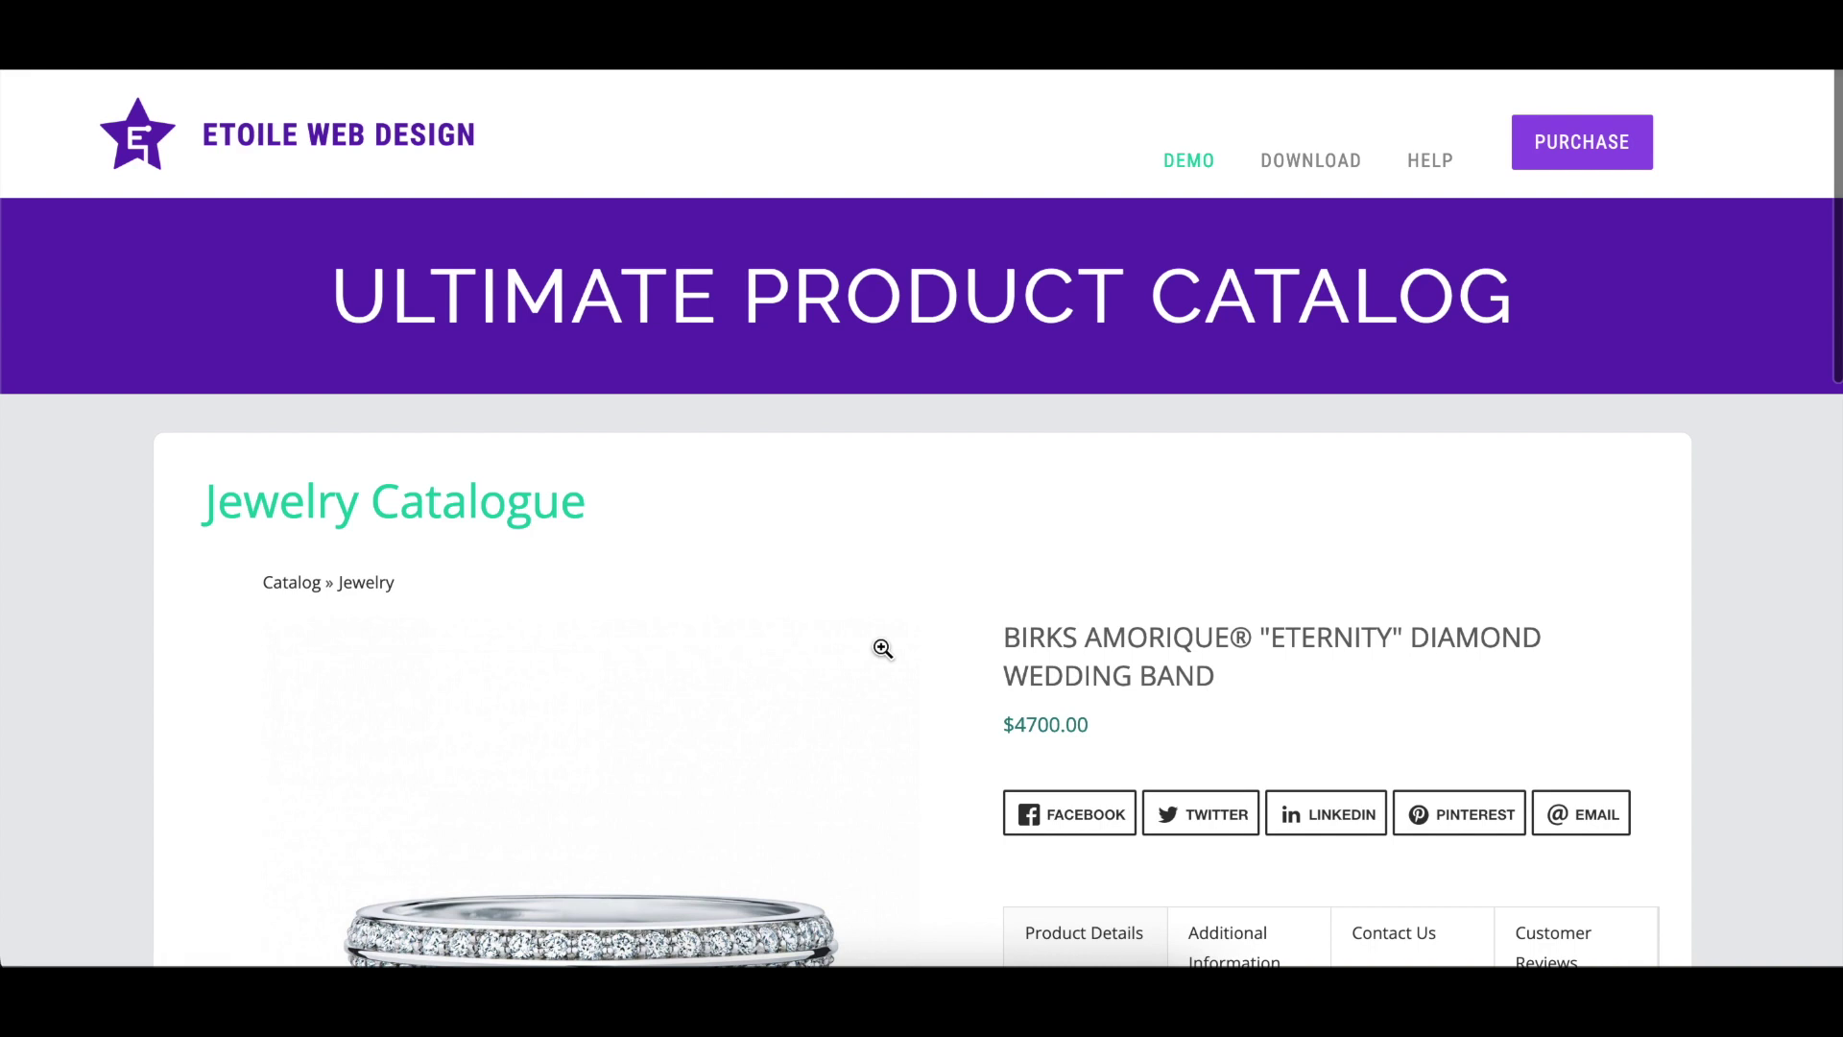
scroll(882, 648, "down", 3)
scroll(882, 649, "down", 3)
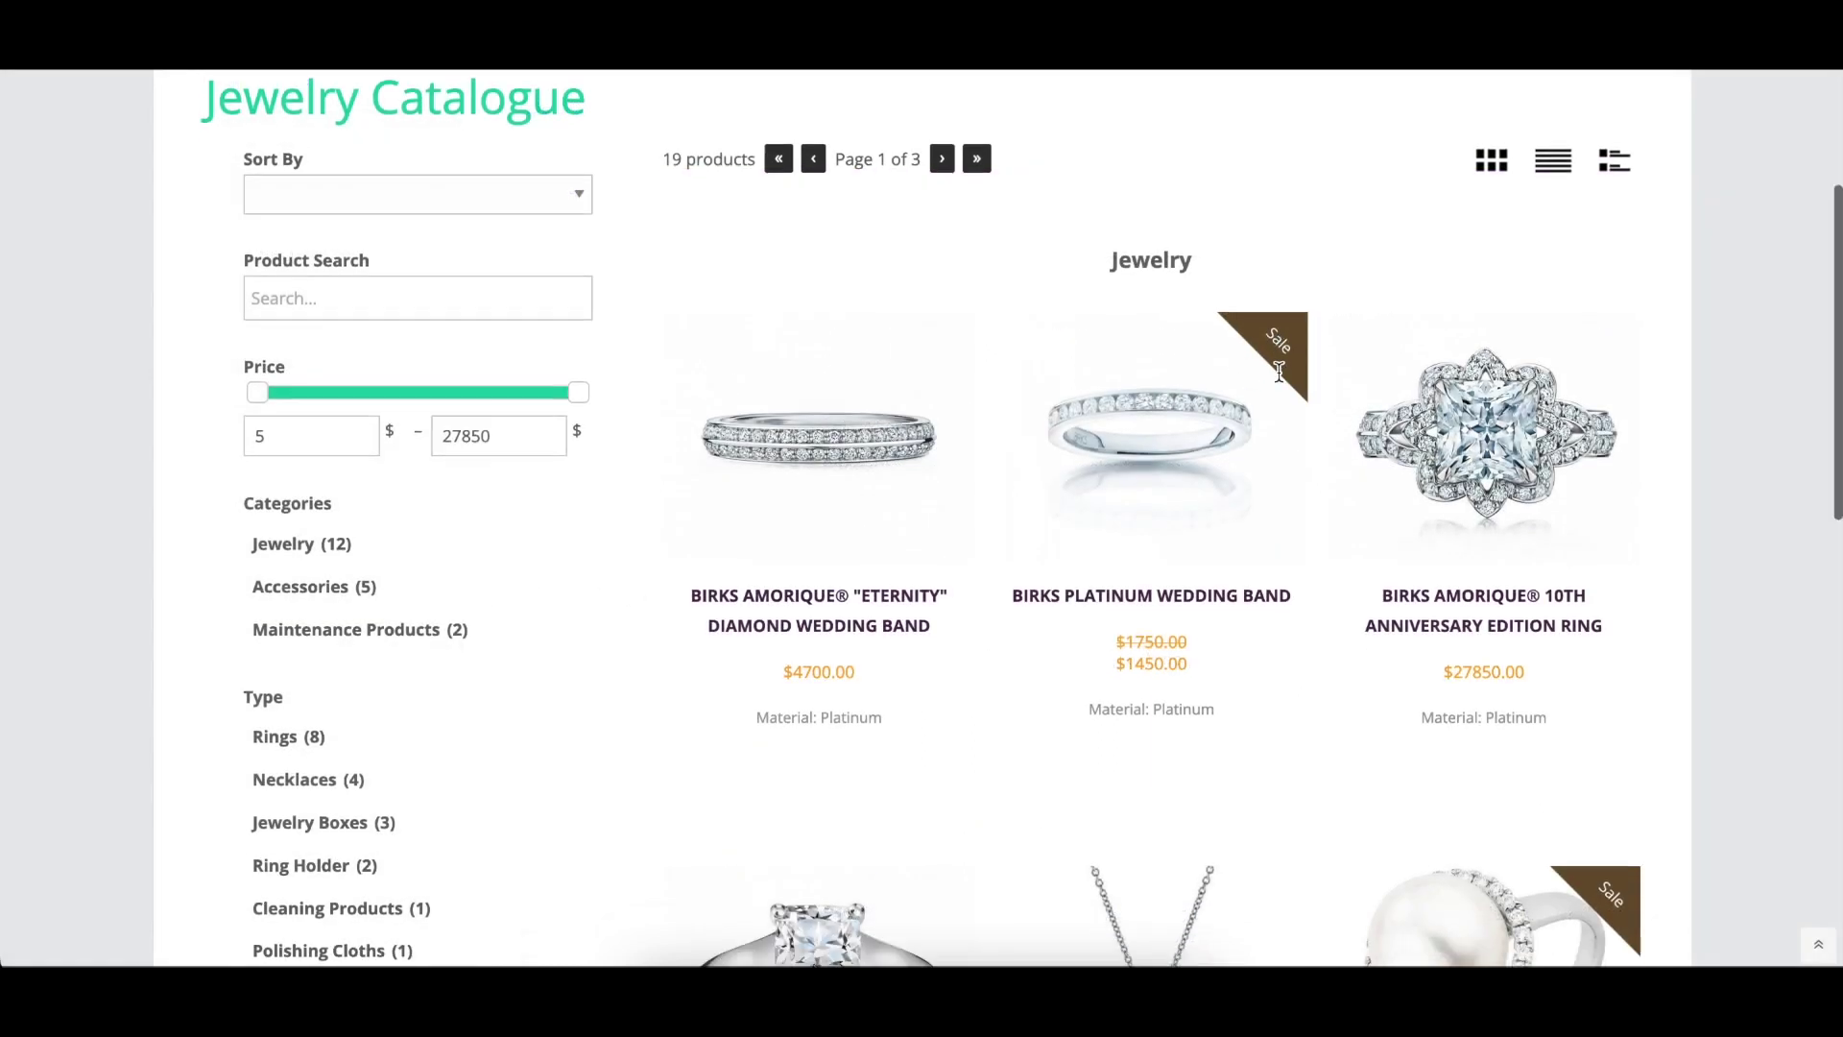
scroll(1278, 375, "down", 4)
scroll(1599, 441, "down", 2)
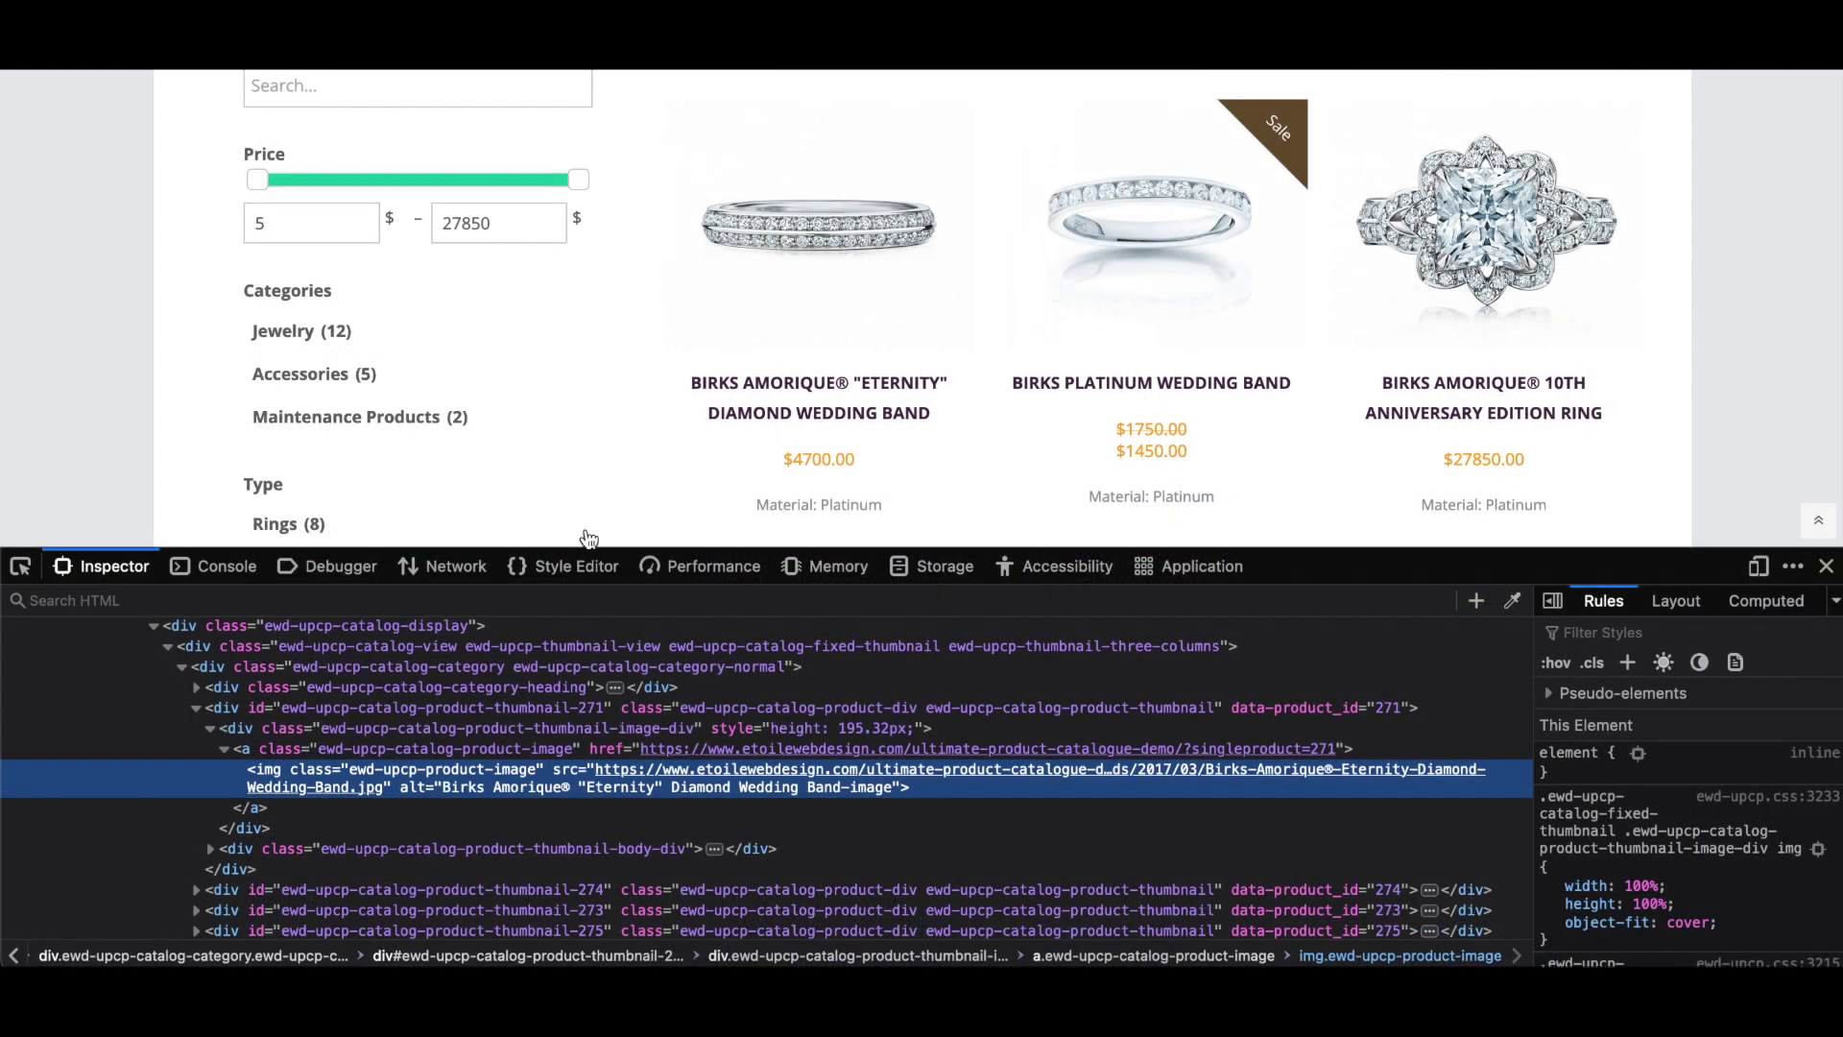
Filter the catalogue to the Jewelry category and the Rings type.
mouse_move(376, 789)
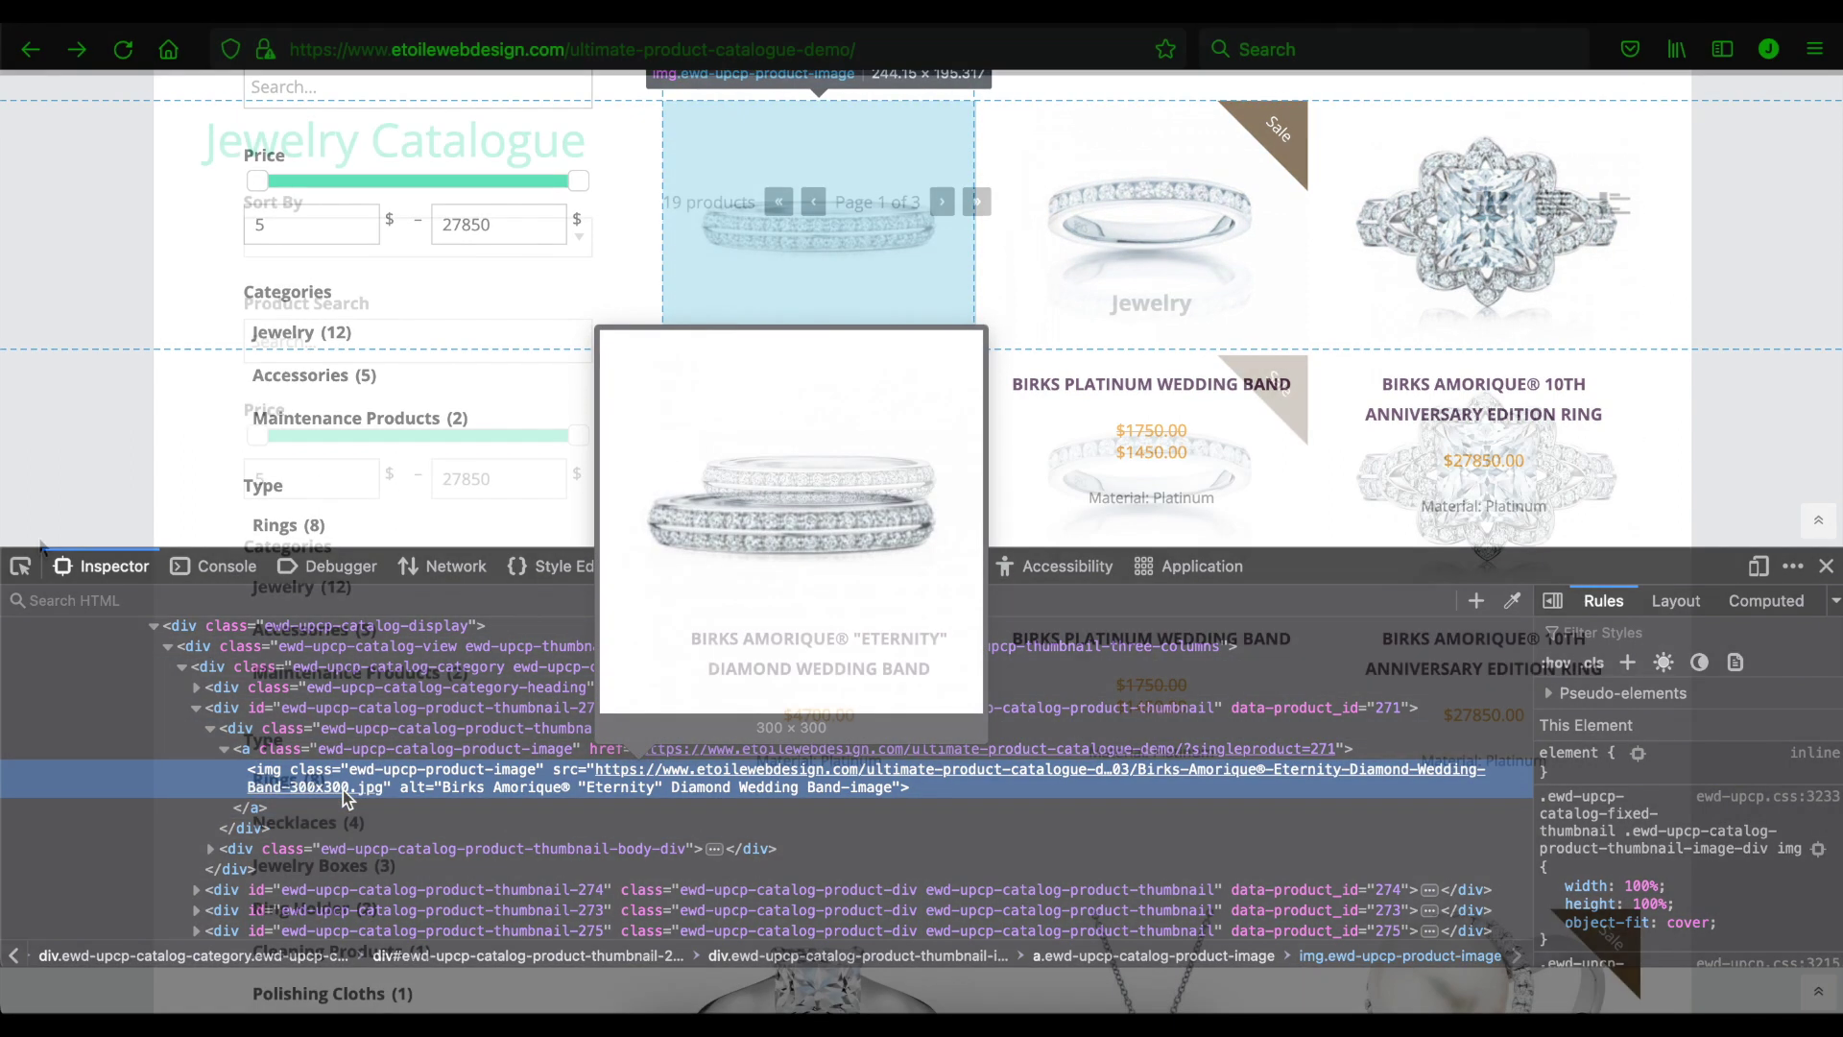
left_click(288, 589)
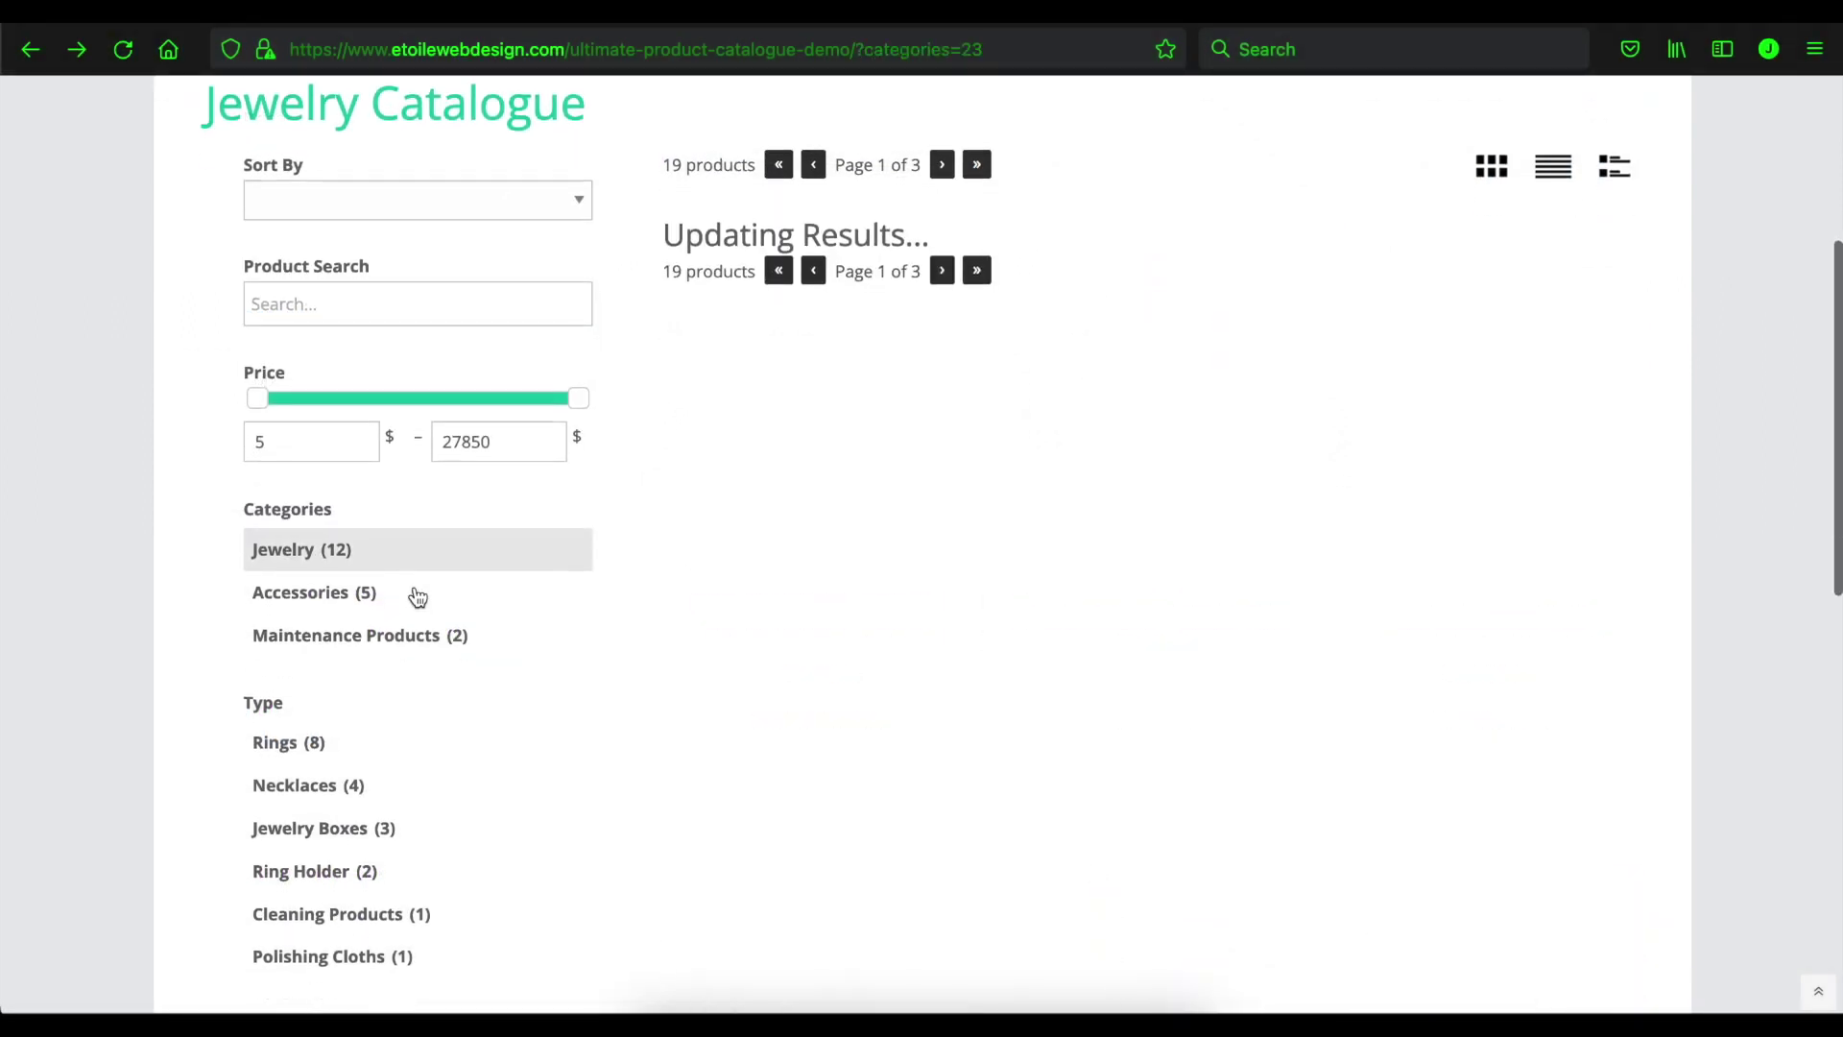
scroll(413, 597, "down", 1)
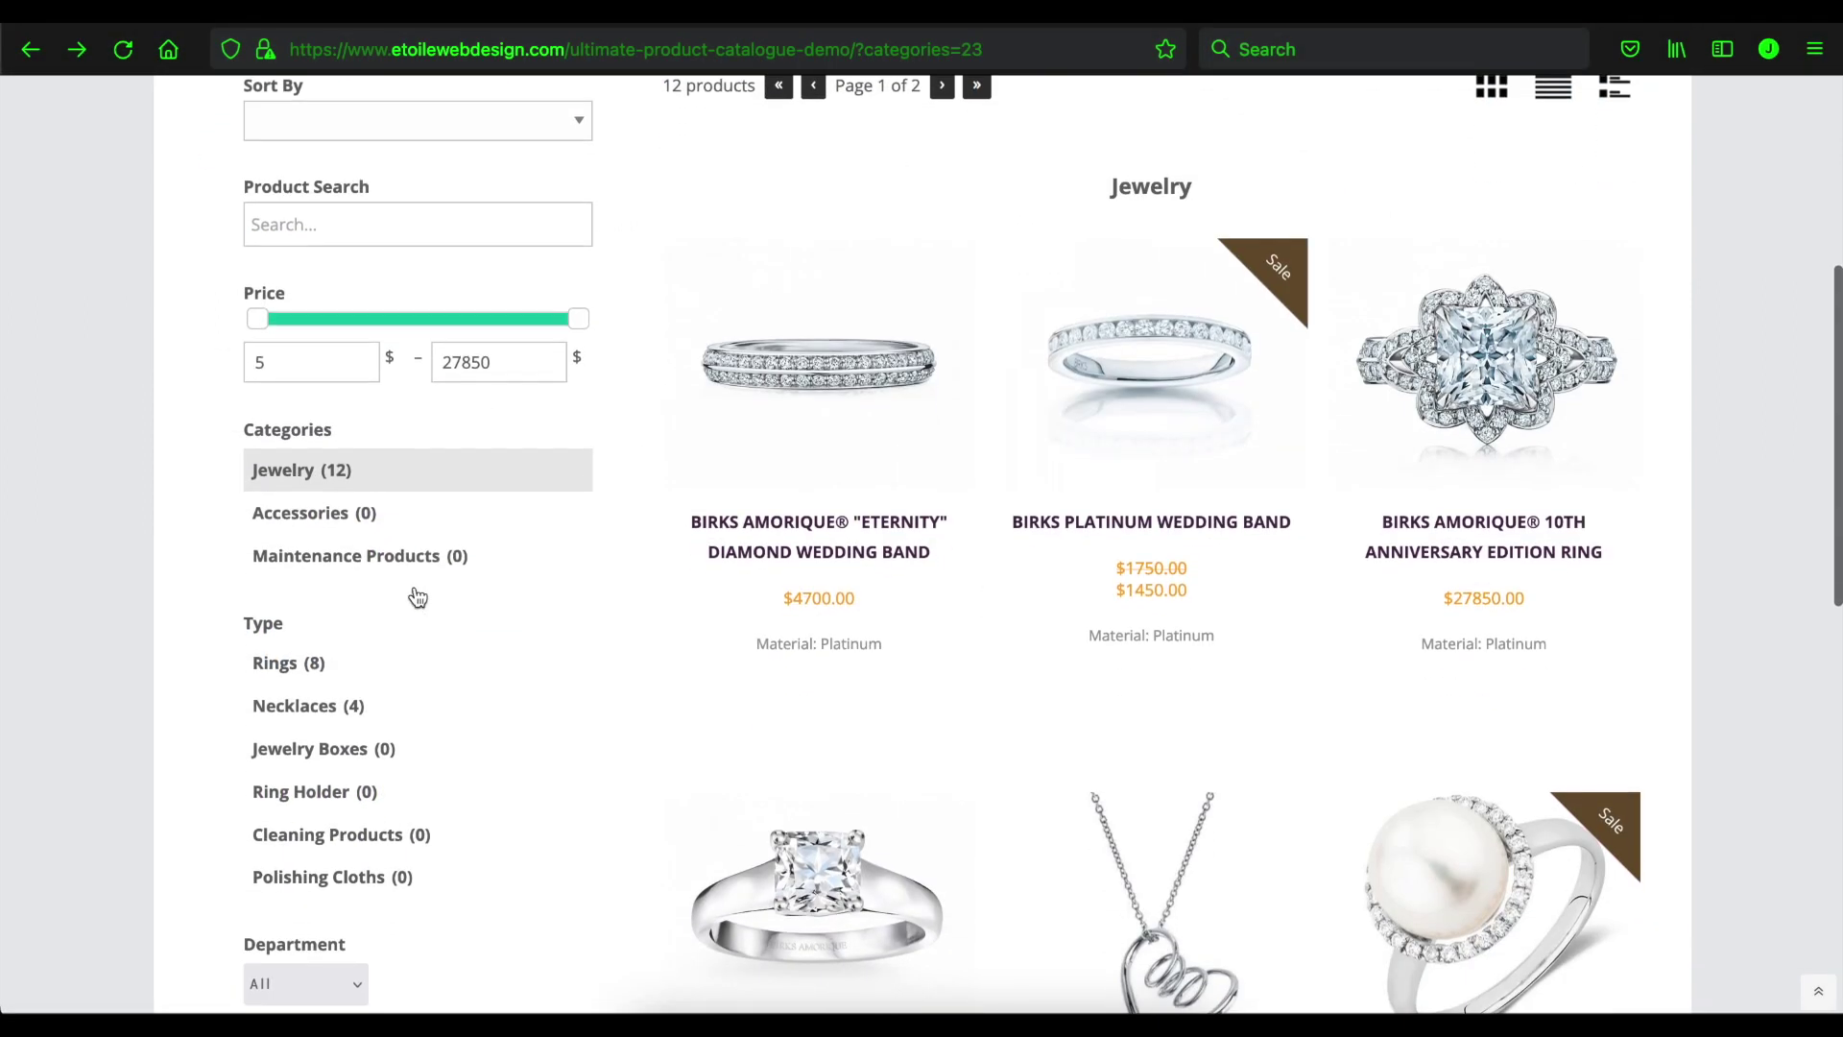
left_click(315, 664)
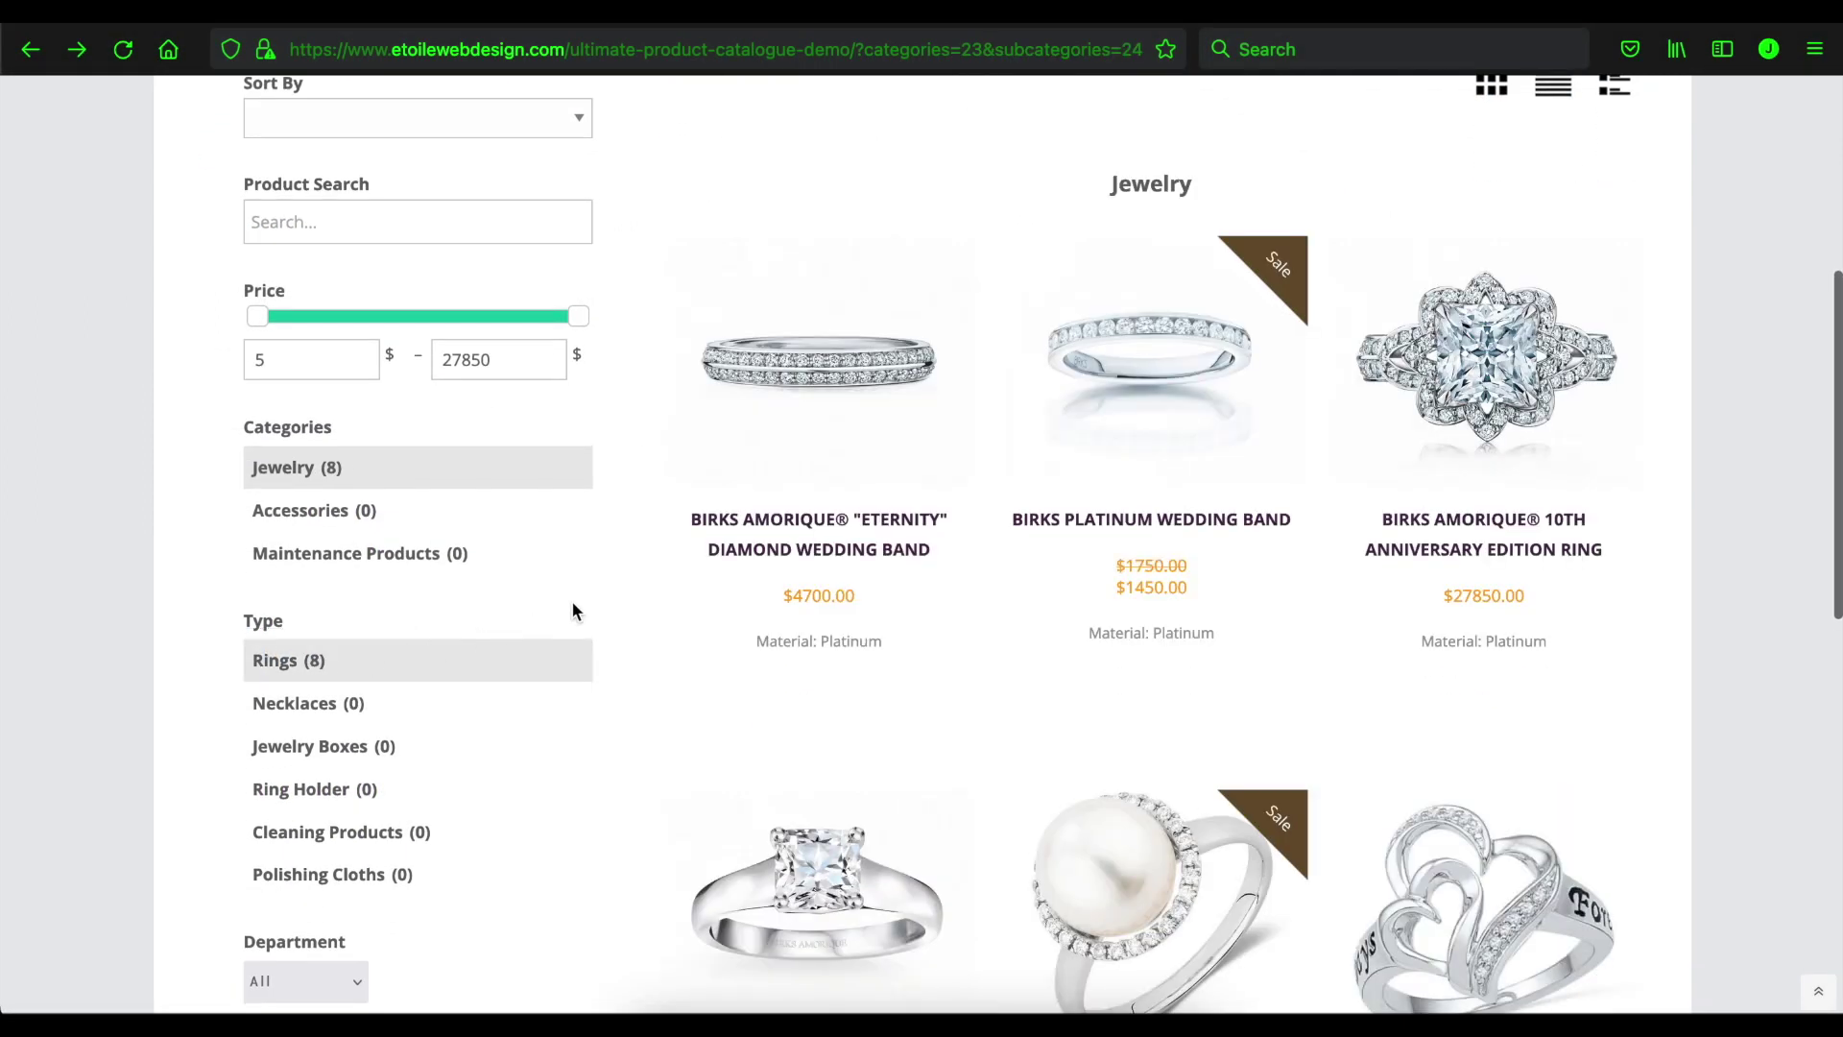
View the Eternity wedding band's page, then return to the filtered ring listing.
left_click(761, 401)
scroll(768, 360, "down", 4)
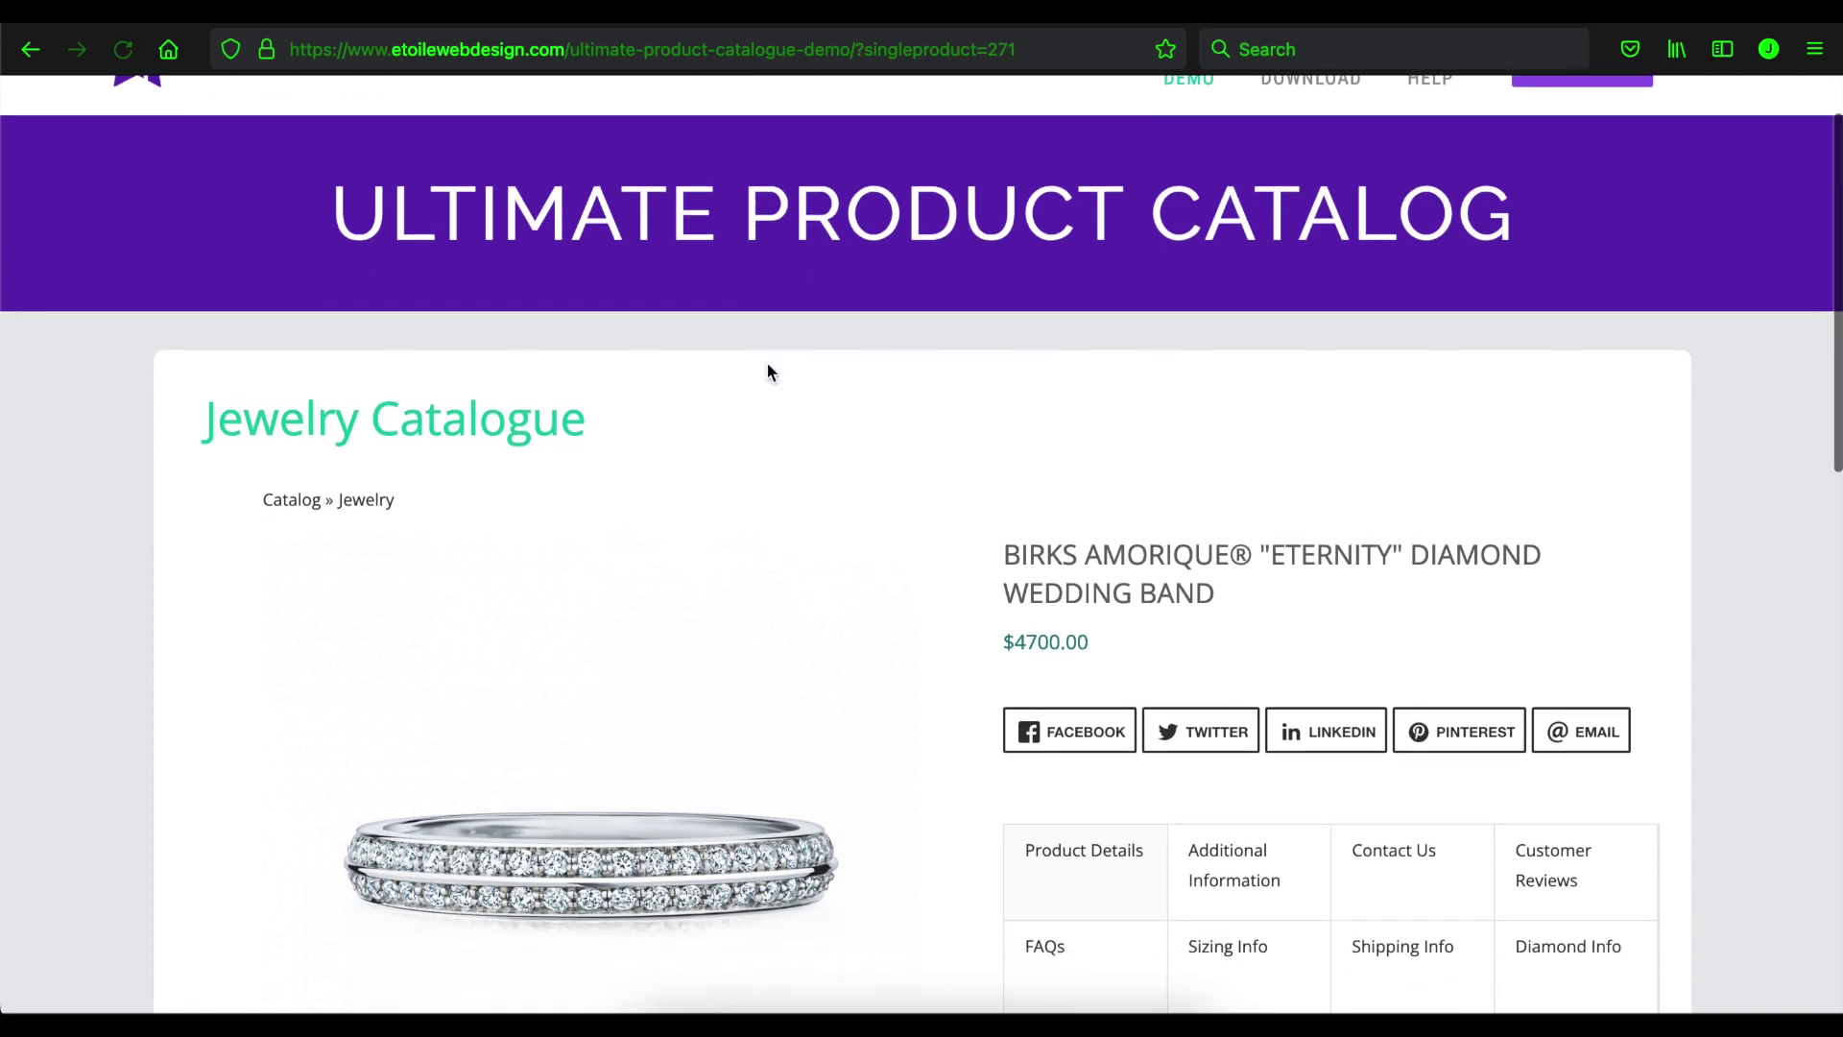
left_click(31, 50)
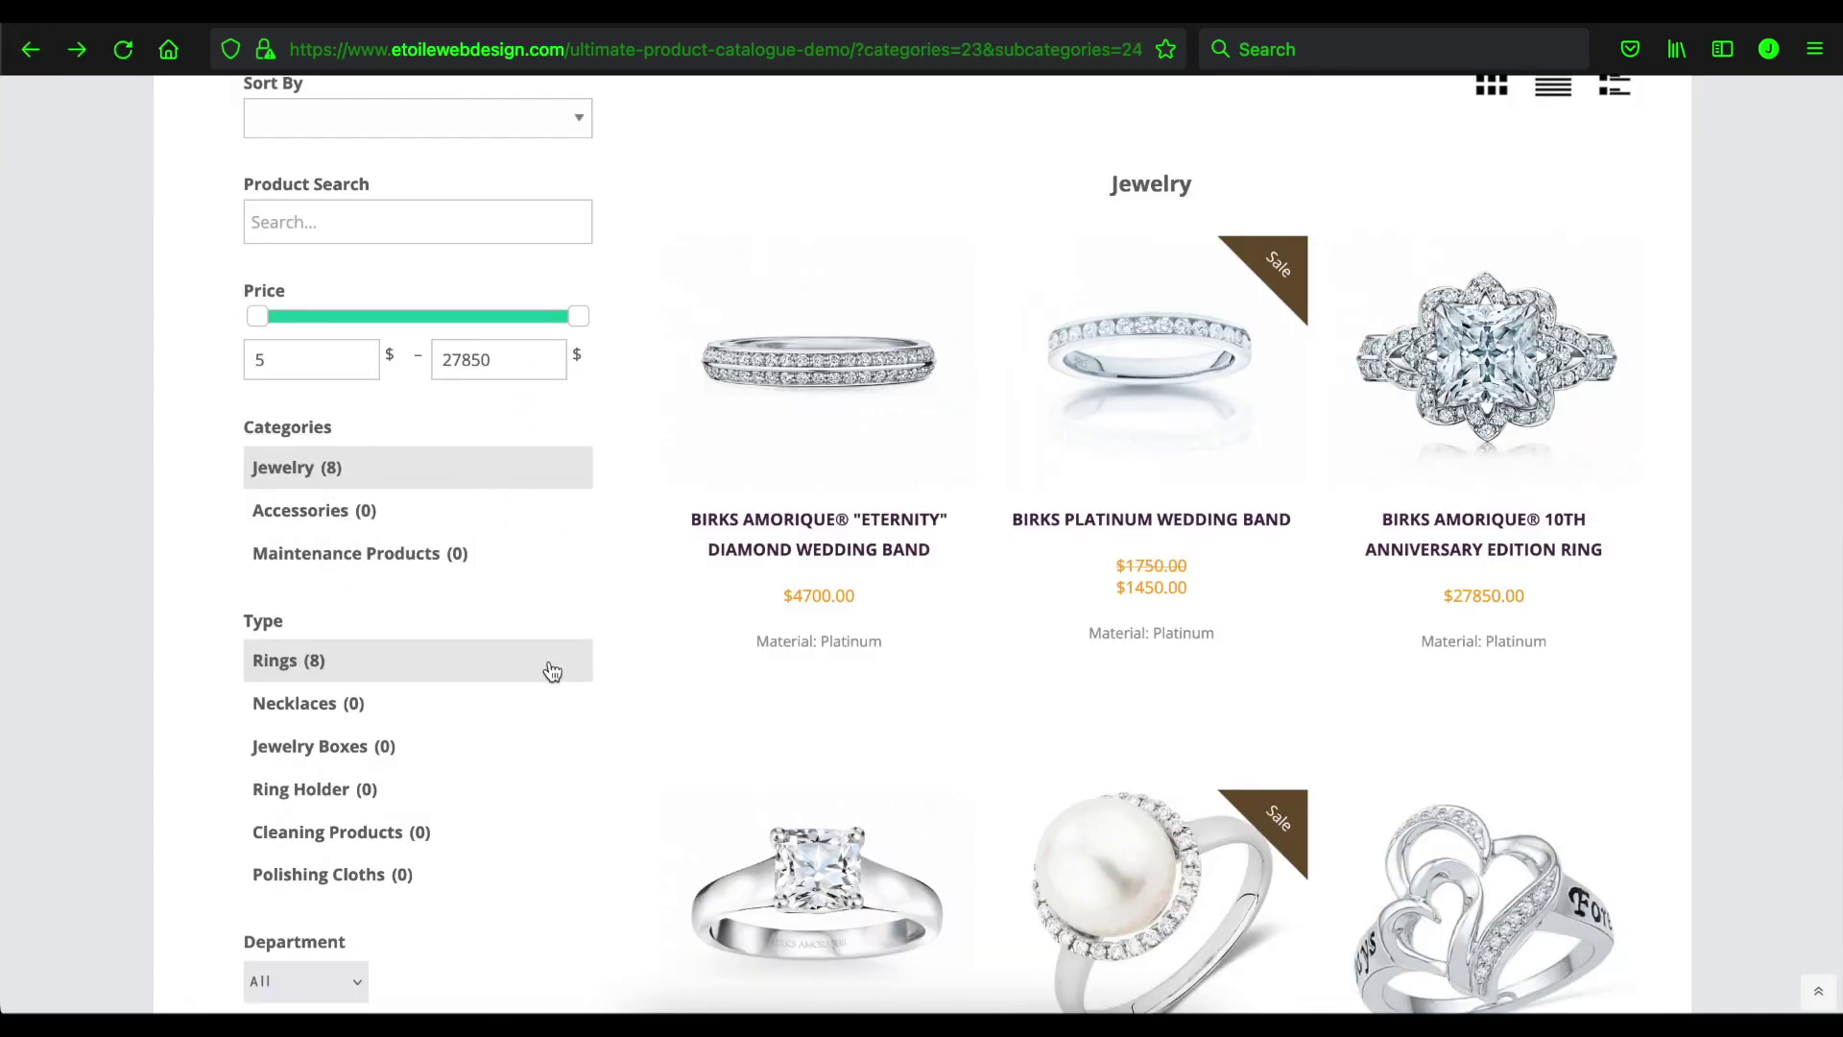
scroll(824, 696, "down", 1)
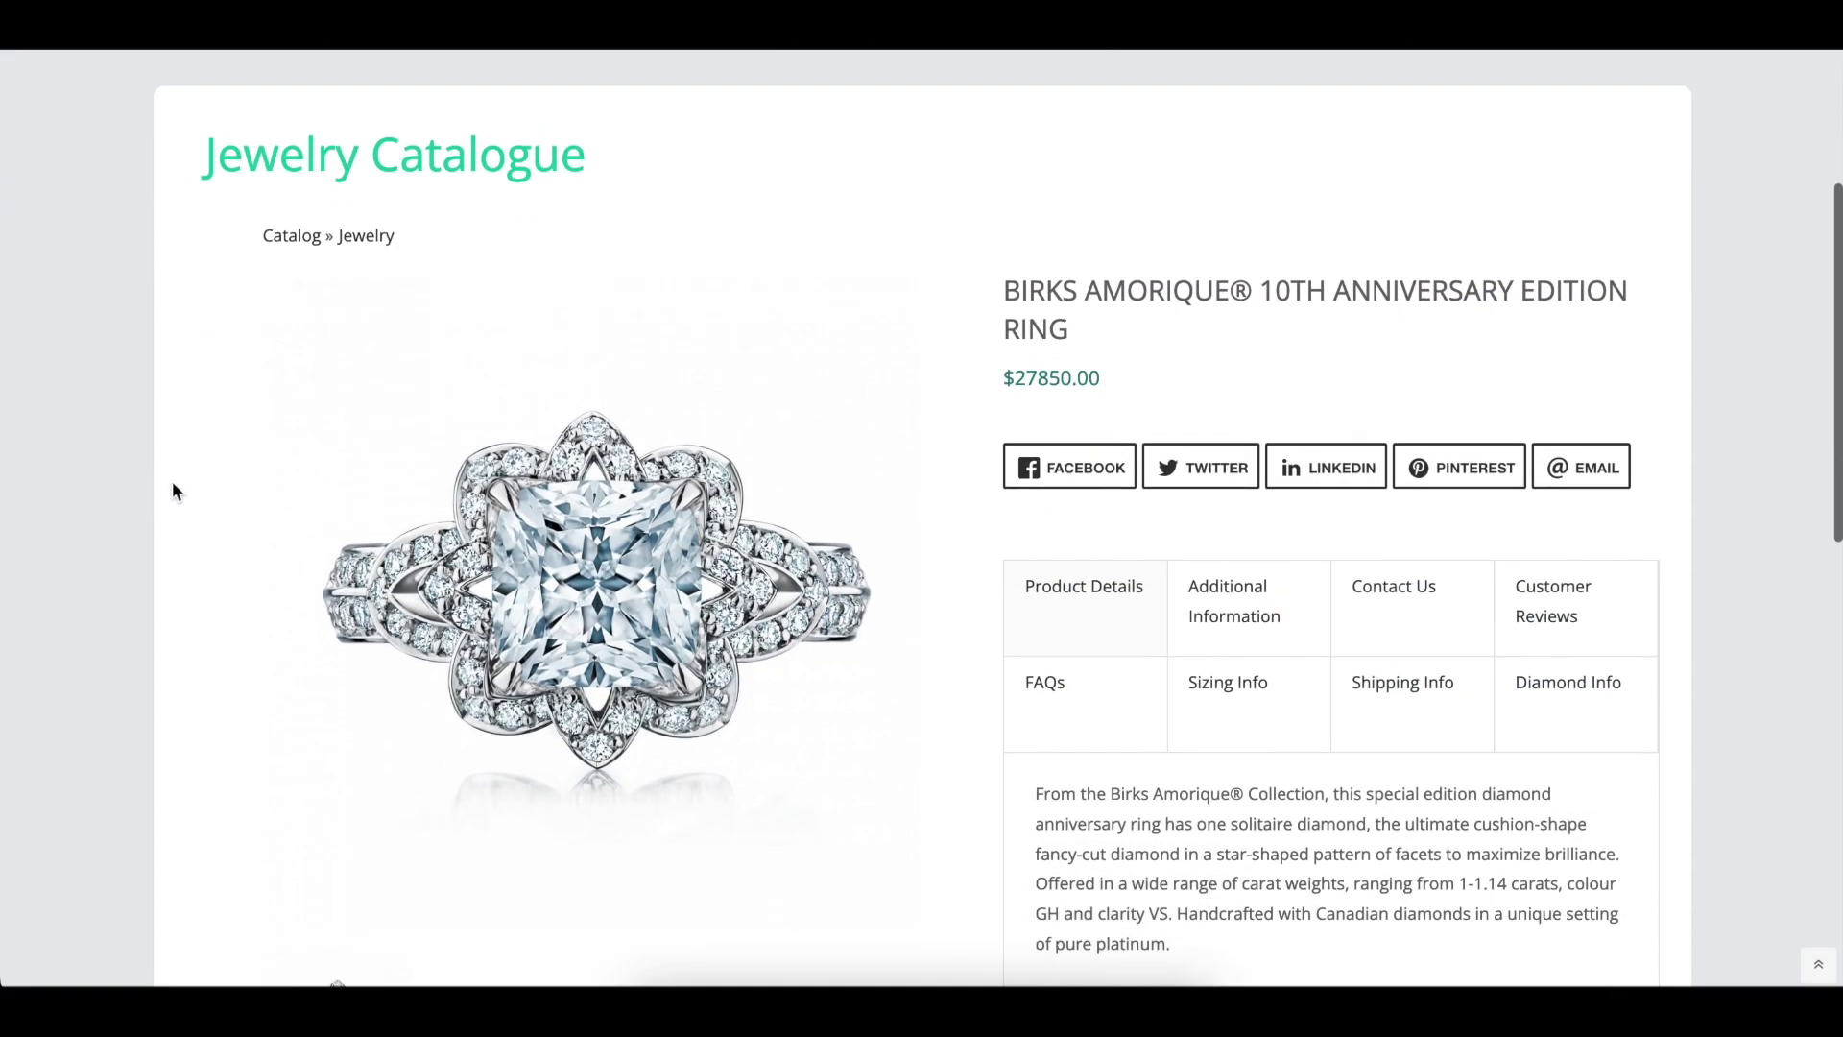
Set the Access Role to Editor for the catalog admin menu.
scroll(175, 482, "down", 3)
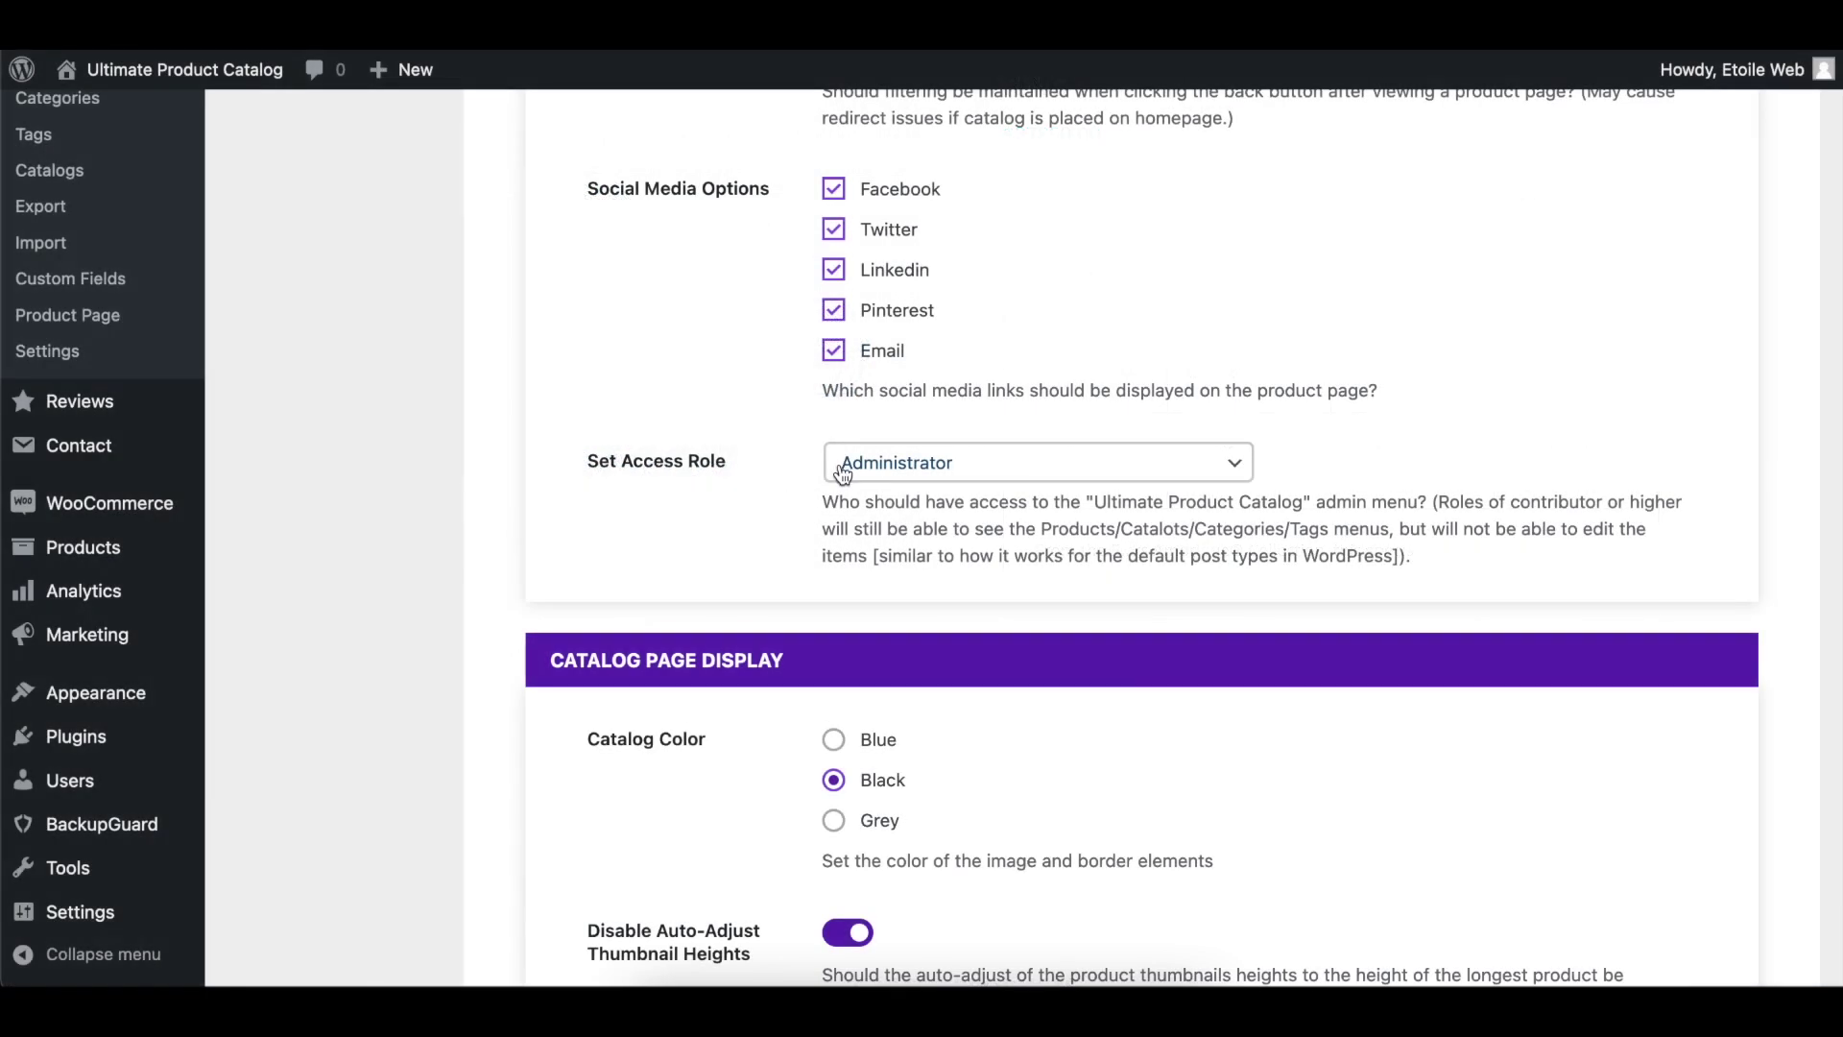
left_click(842, 473)
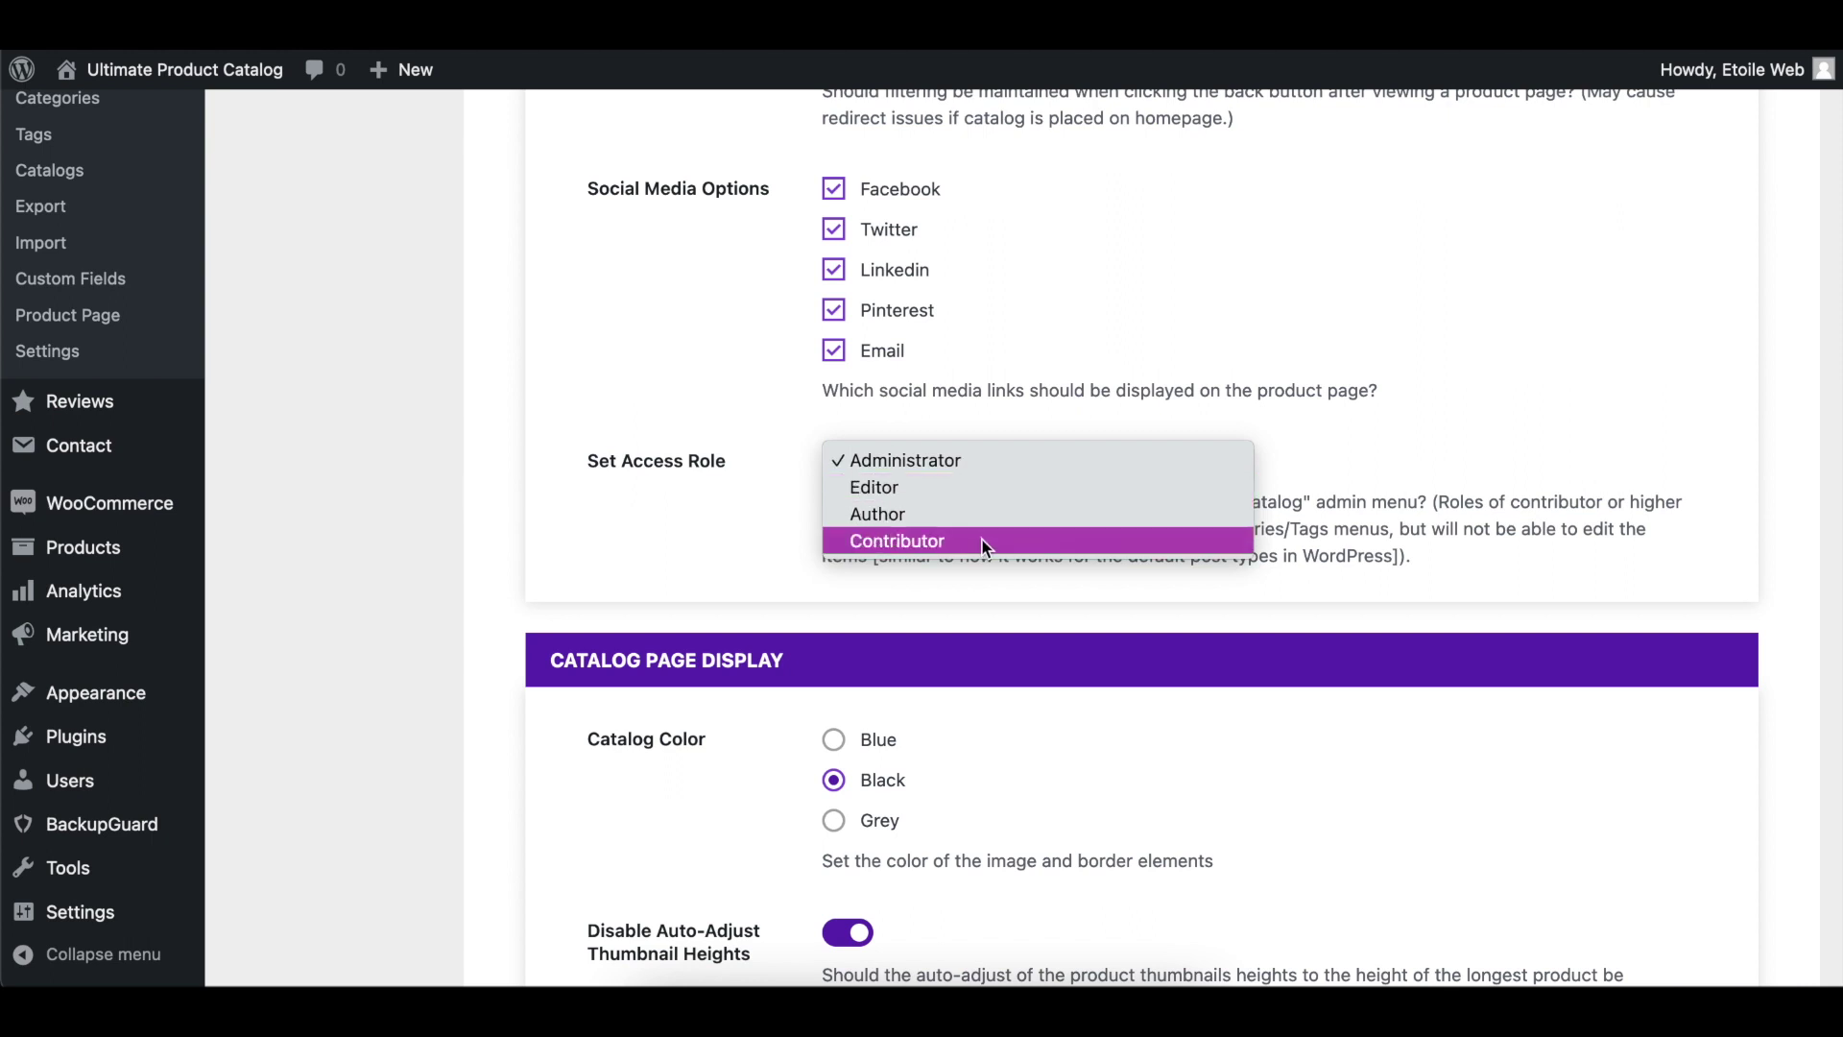
left_click(993, 487)
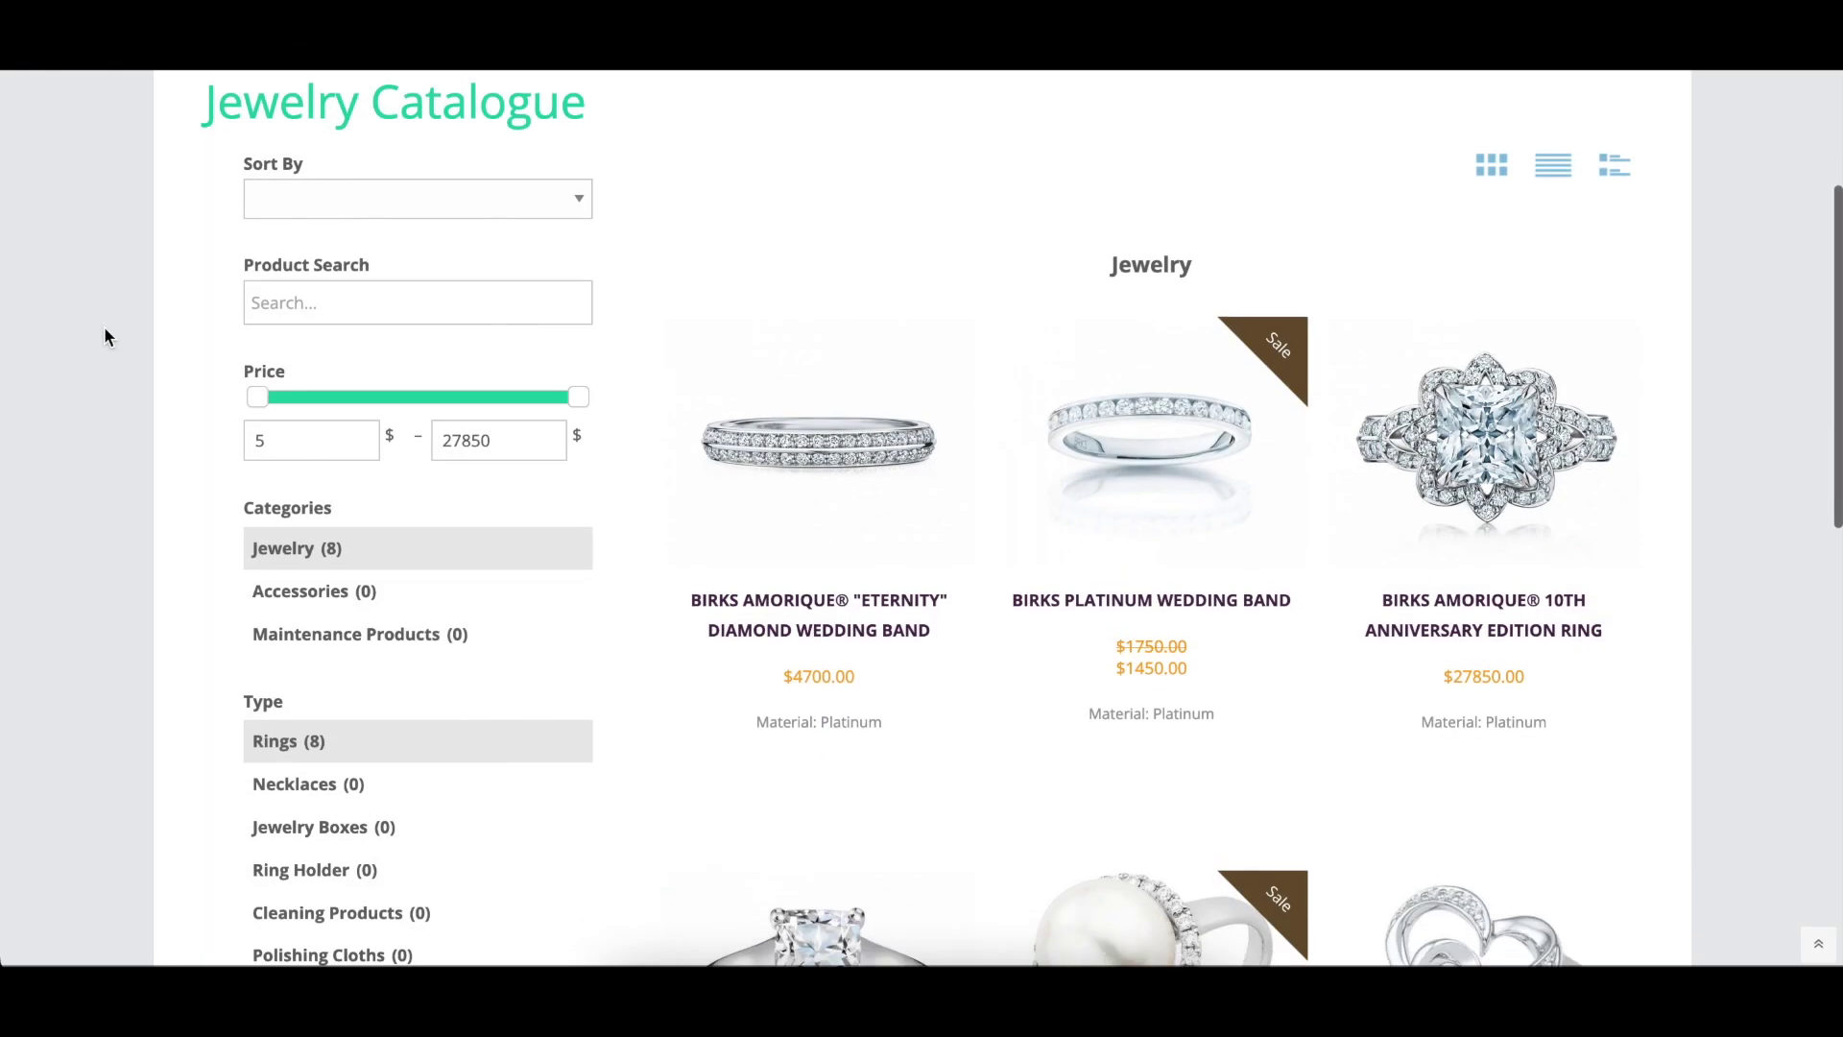
Scroll down the settings to the Sub-Category Style option.
scroll(104, 325, "down", 1)
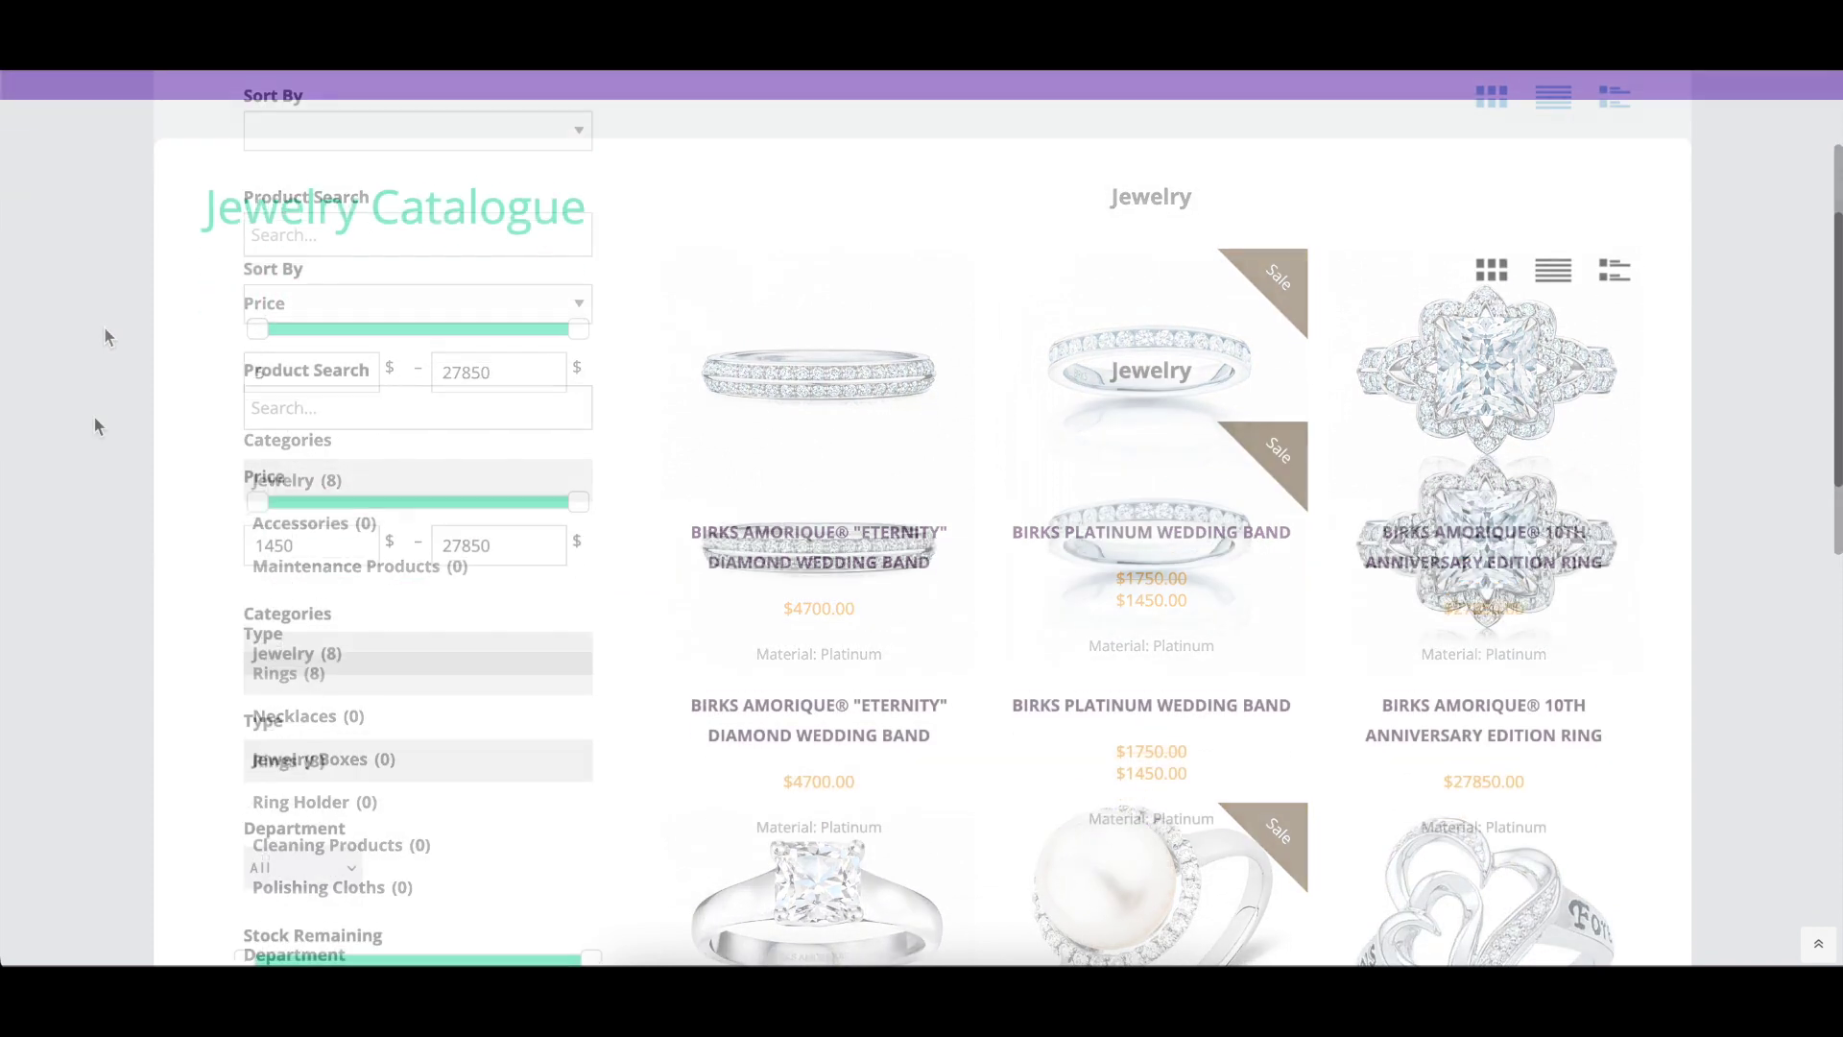
scroll(95, 414, "down", 1)
scroll(94, 417, "down", 1)
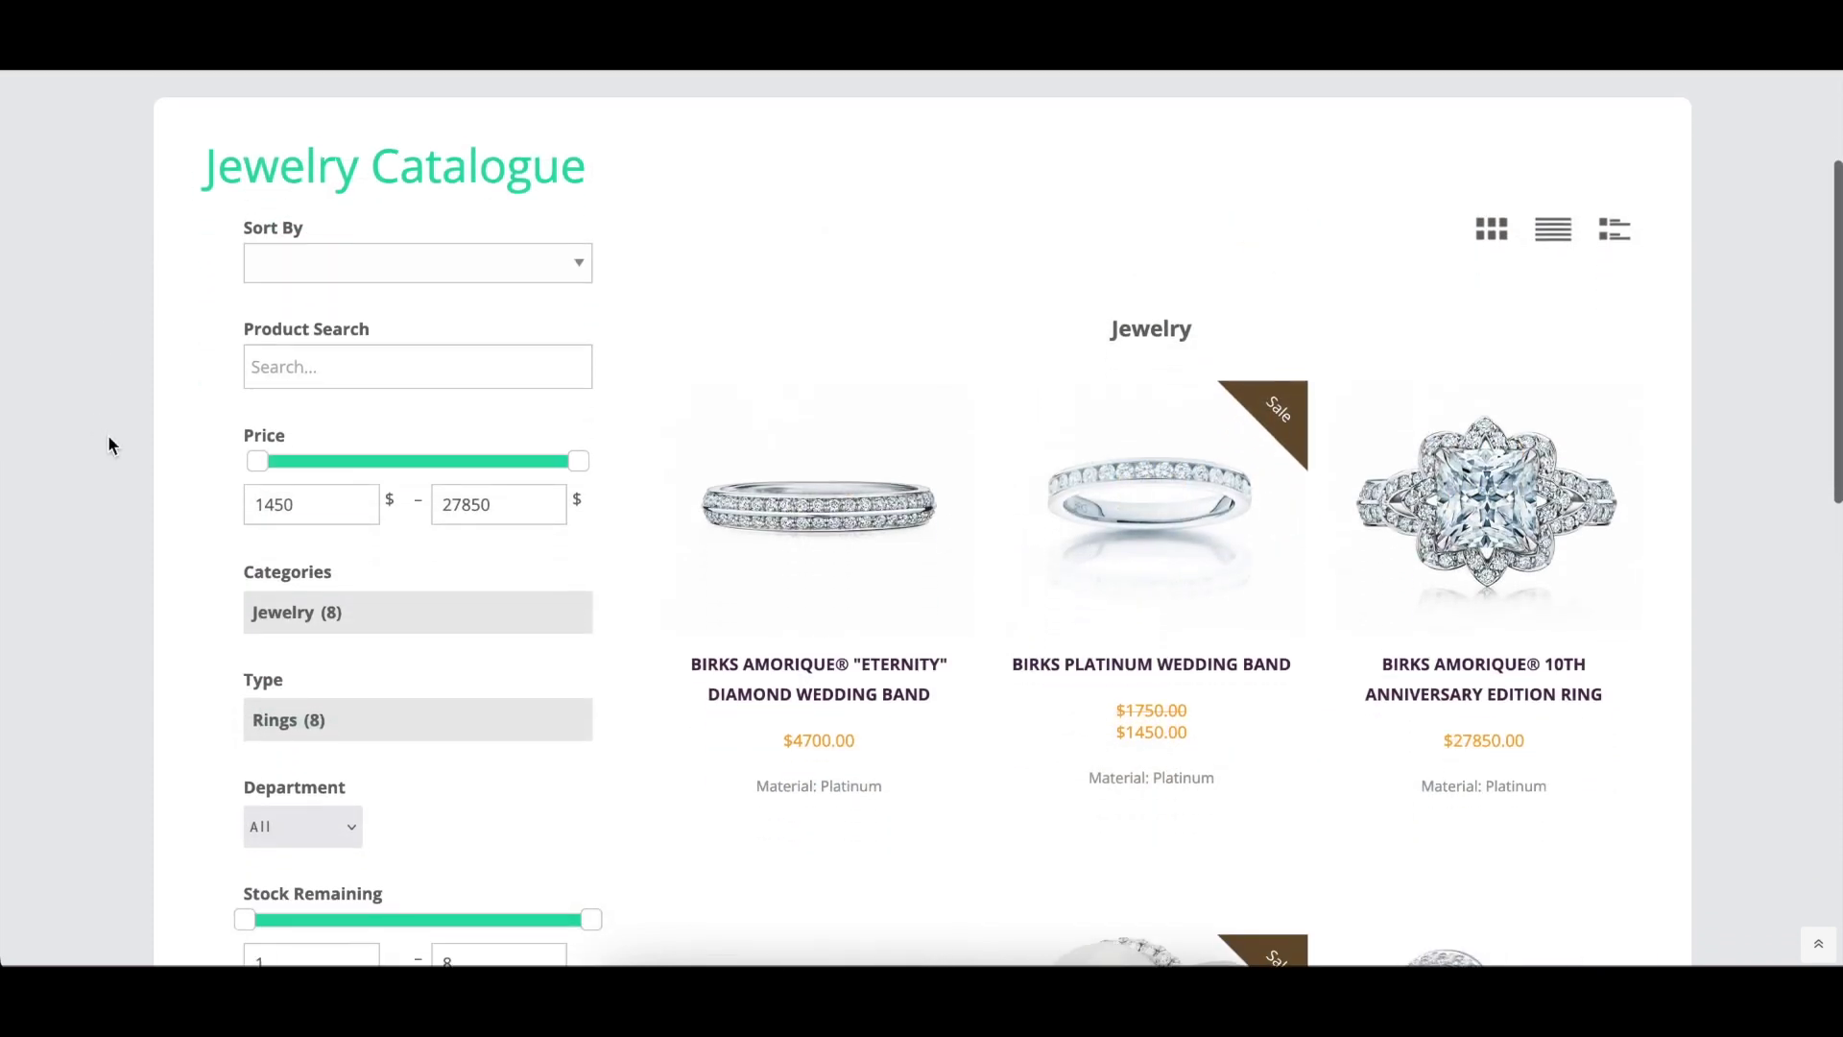
scroll(107, 444, "down", 1)
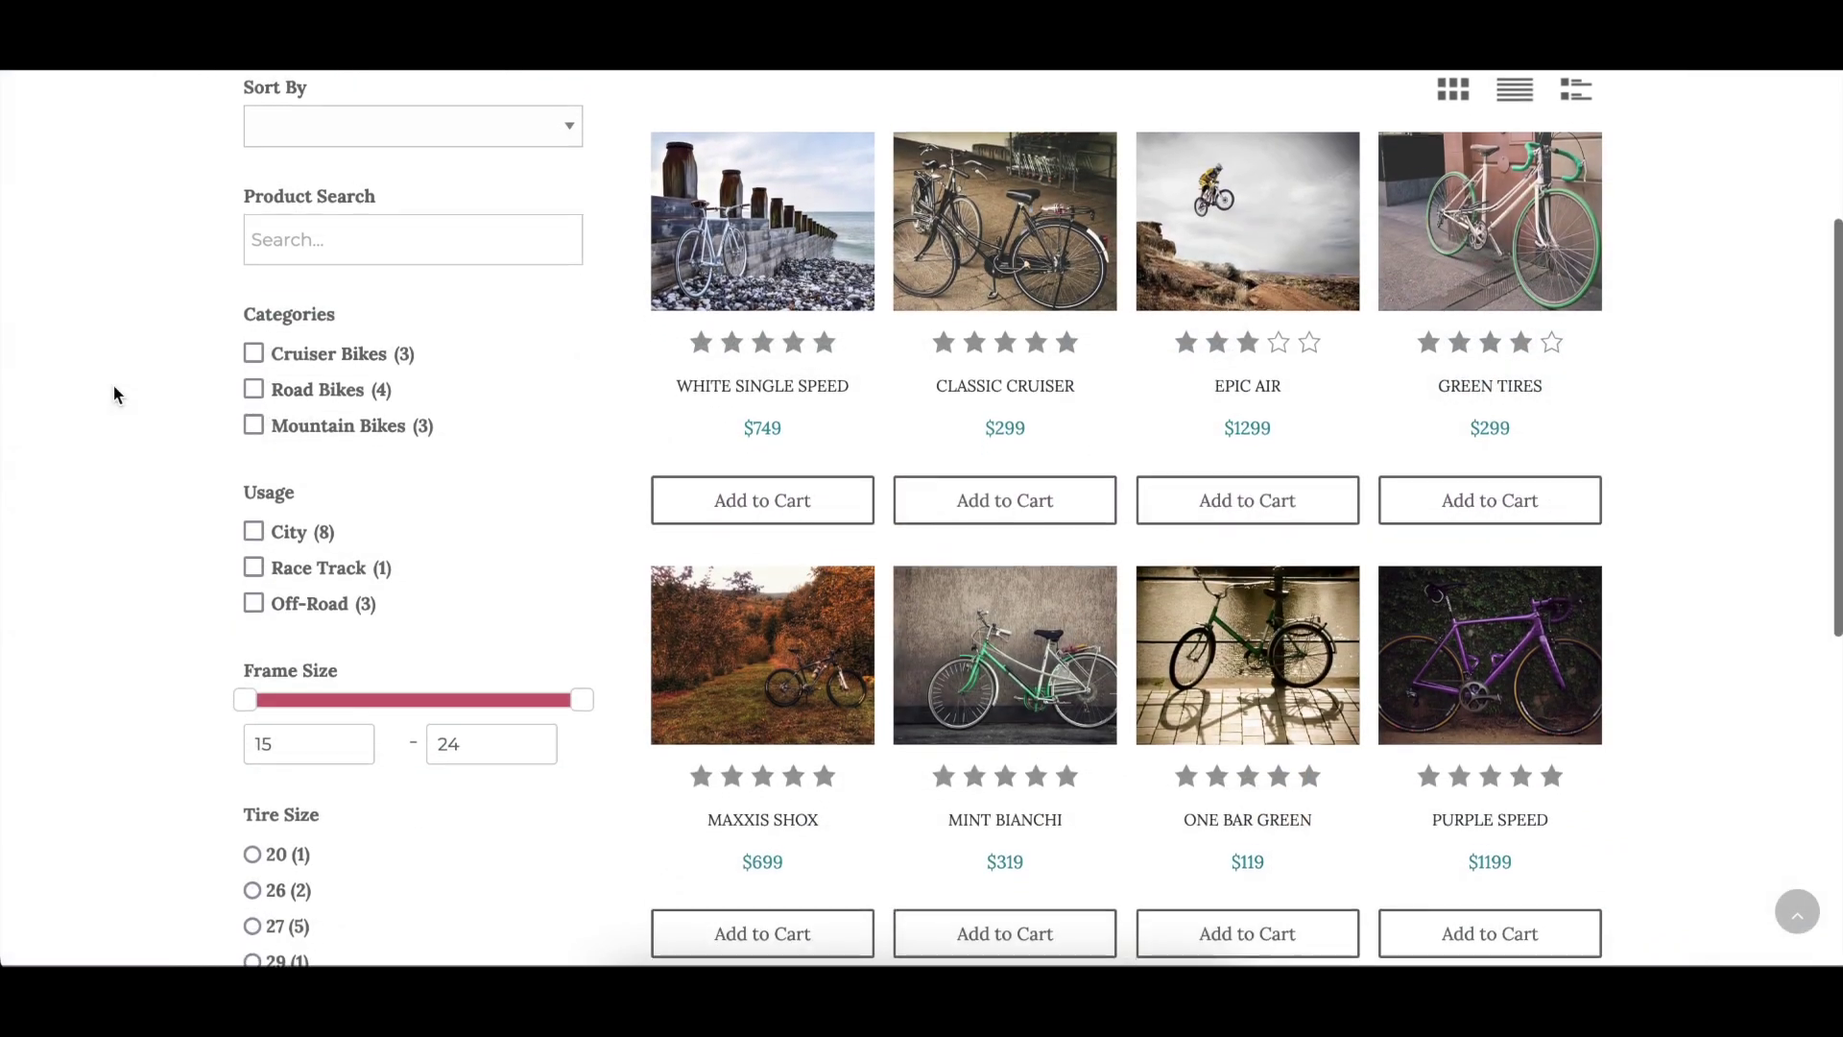
scroll(113, 384, "down", 3)
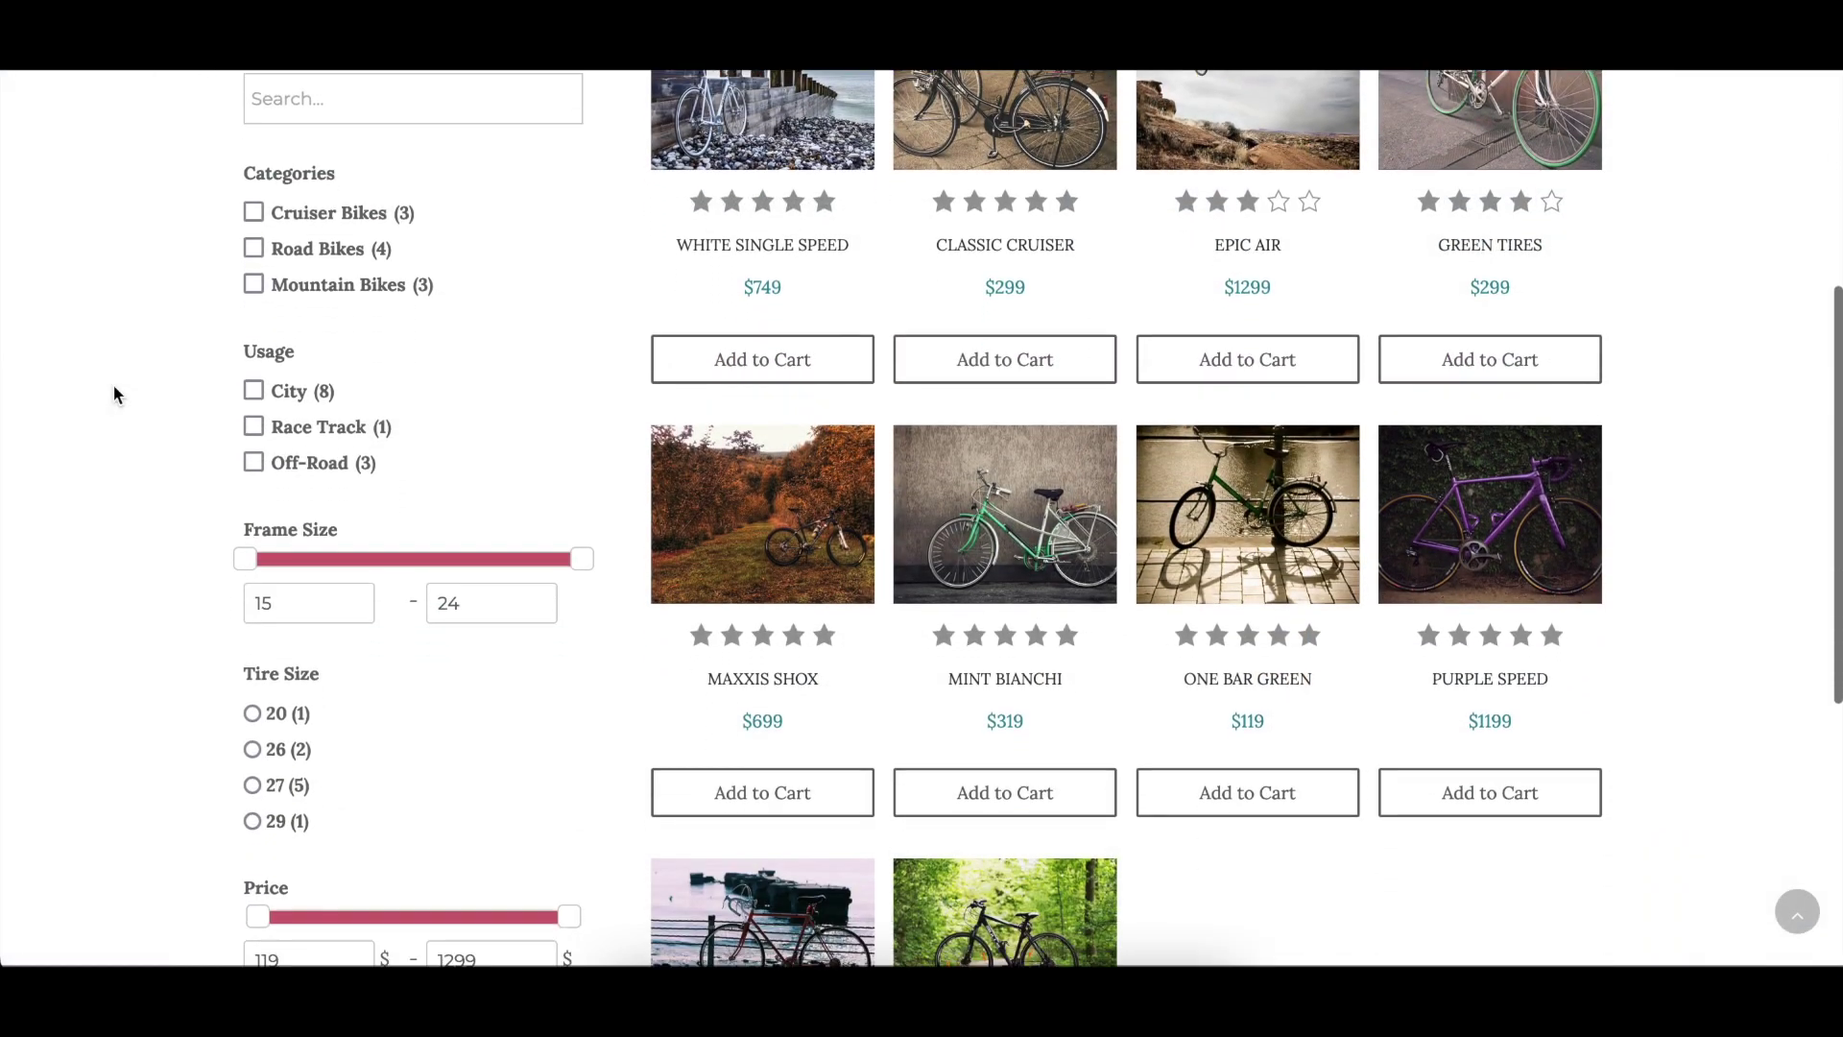
scroll(113, 388, "down", 1)
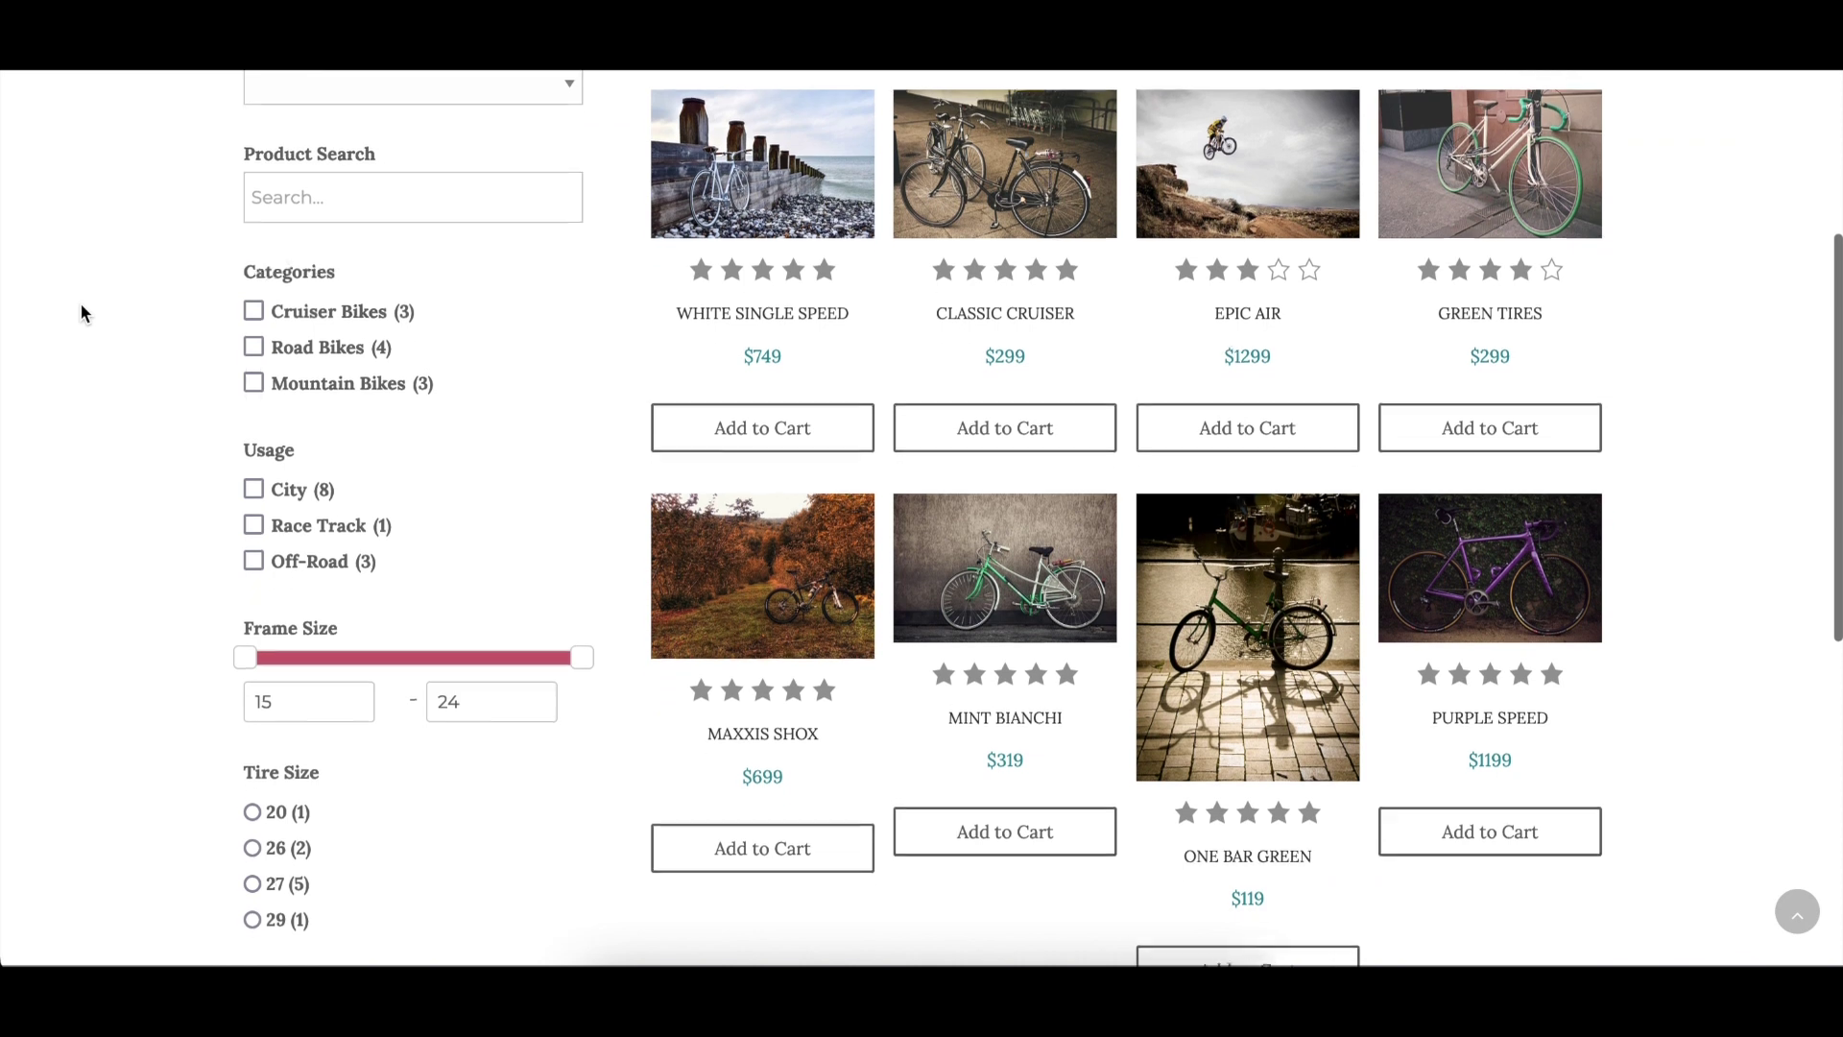
scroll(83, 311, "down", 3)
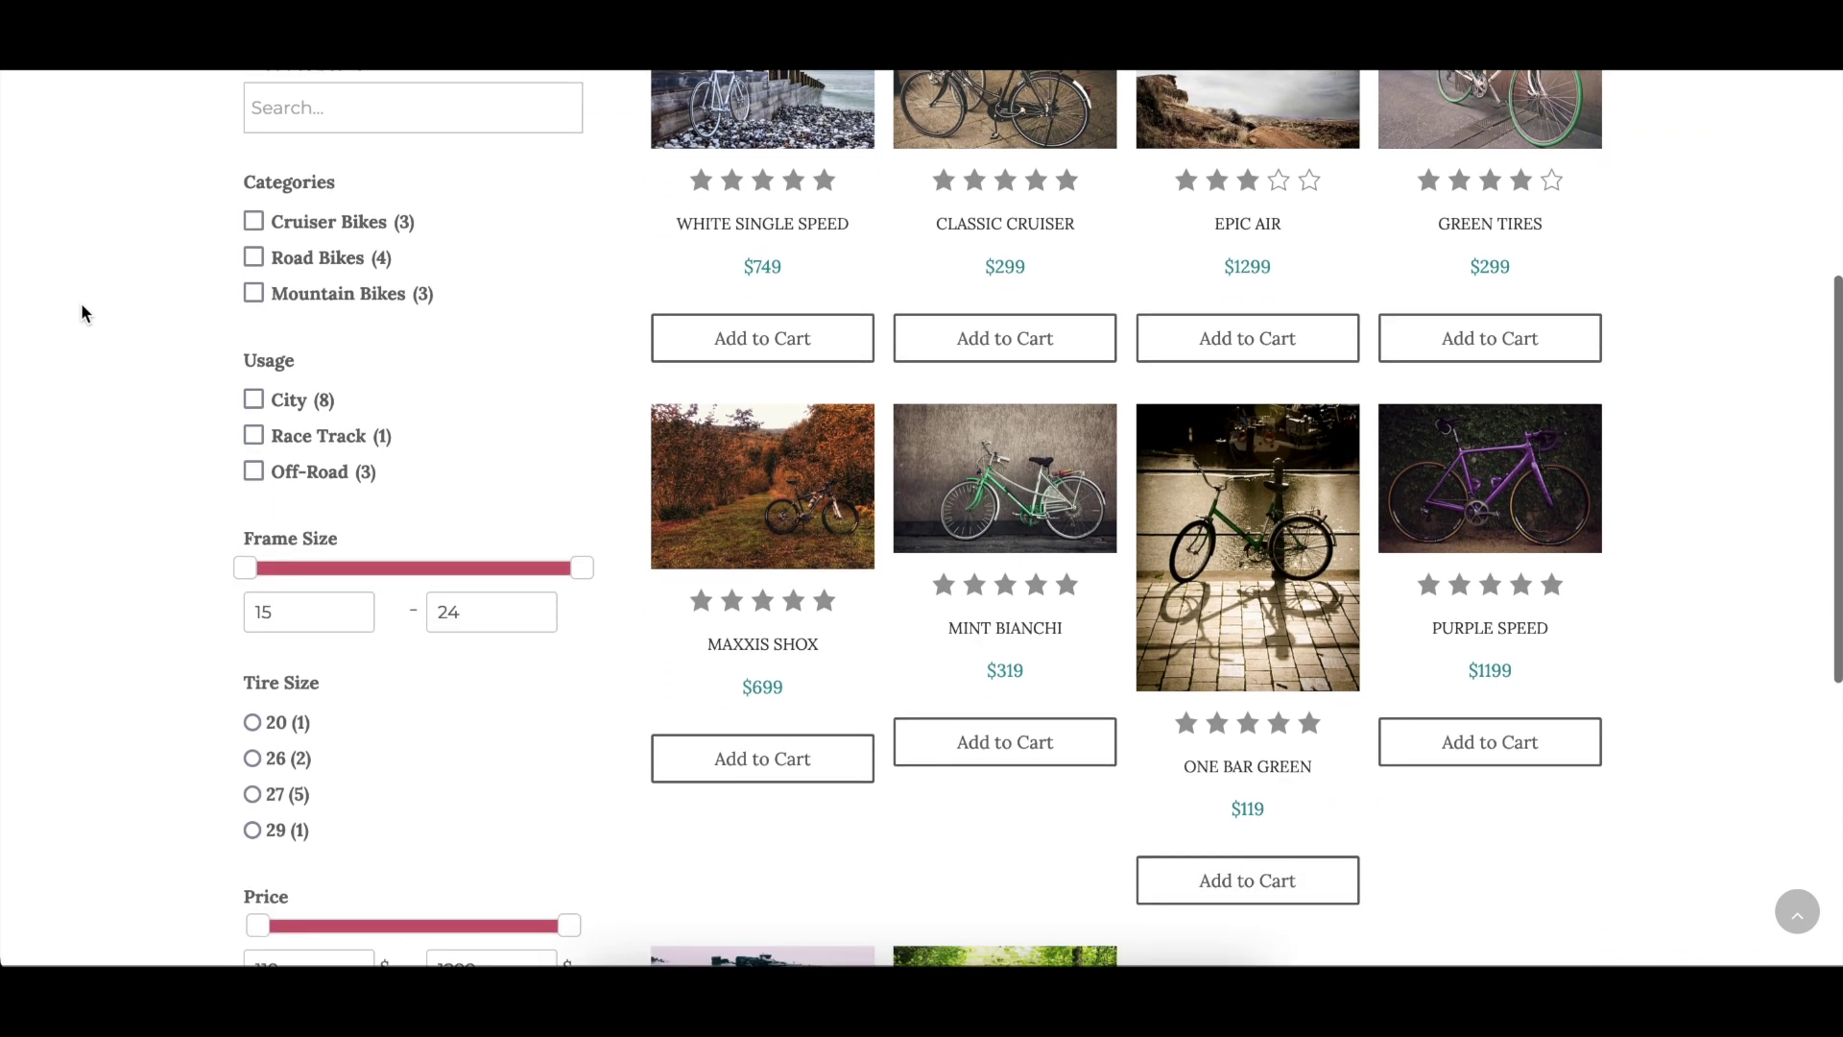
scroll(82, 306, "down", 2)
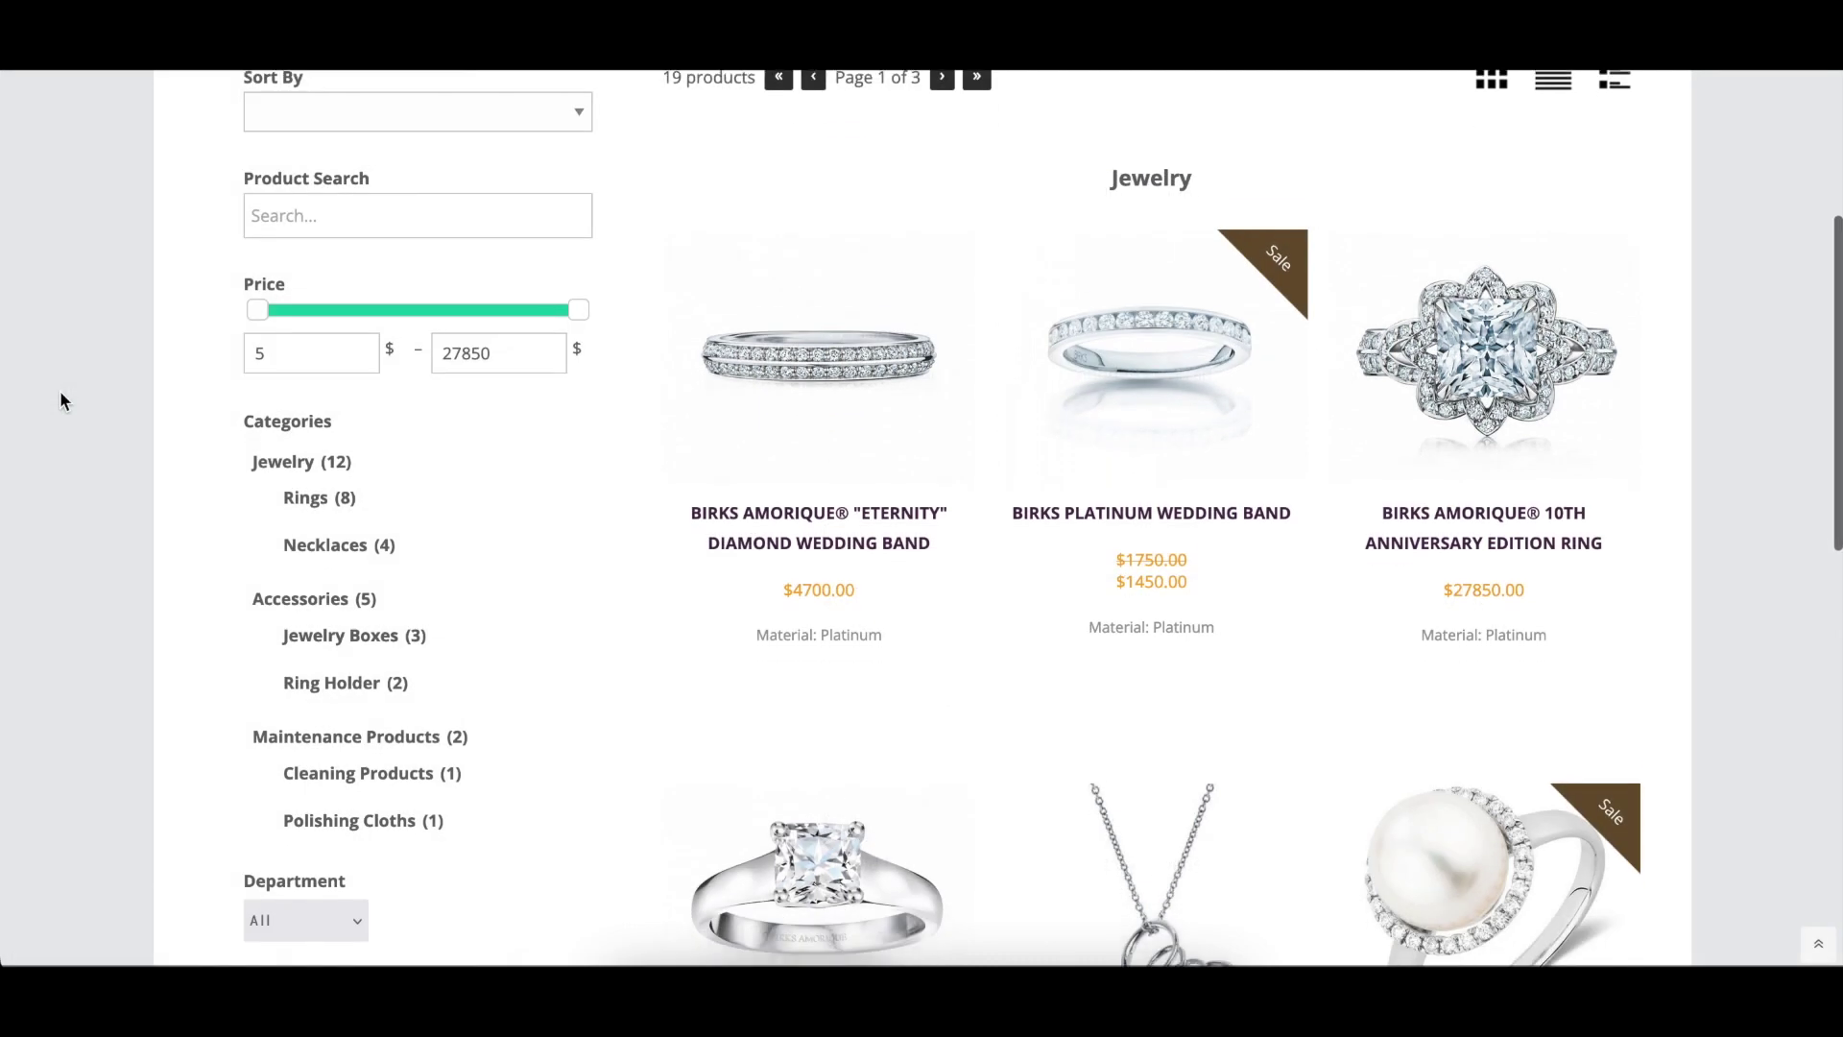
Scroll the storefront list, then the settings to catalog information and category description options.
scroll(59, 393, "down", 2)
scroll(61, 393, "down", 3)
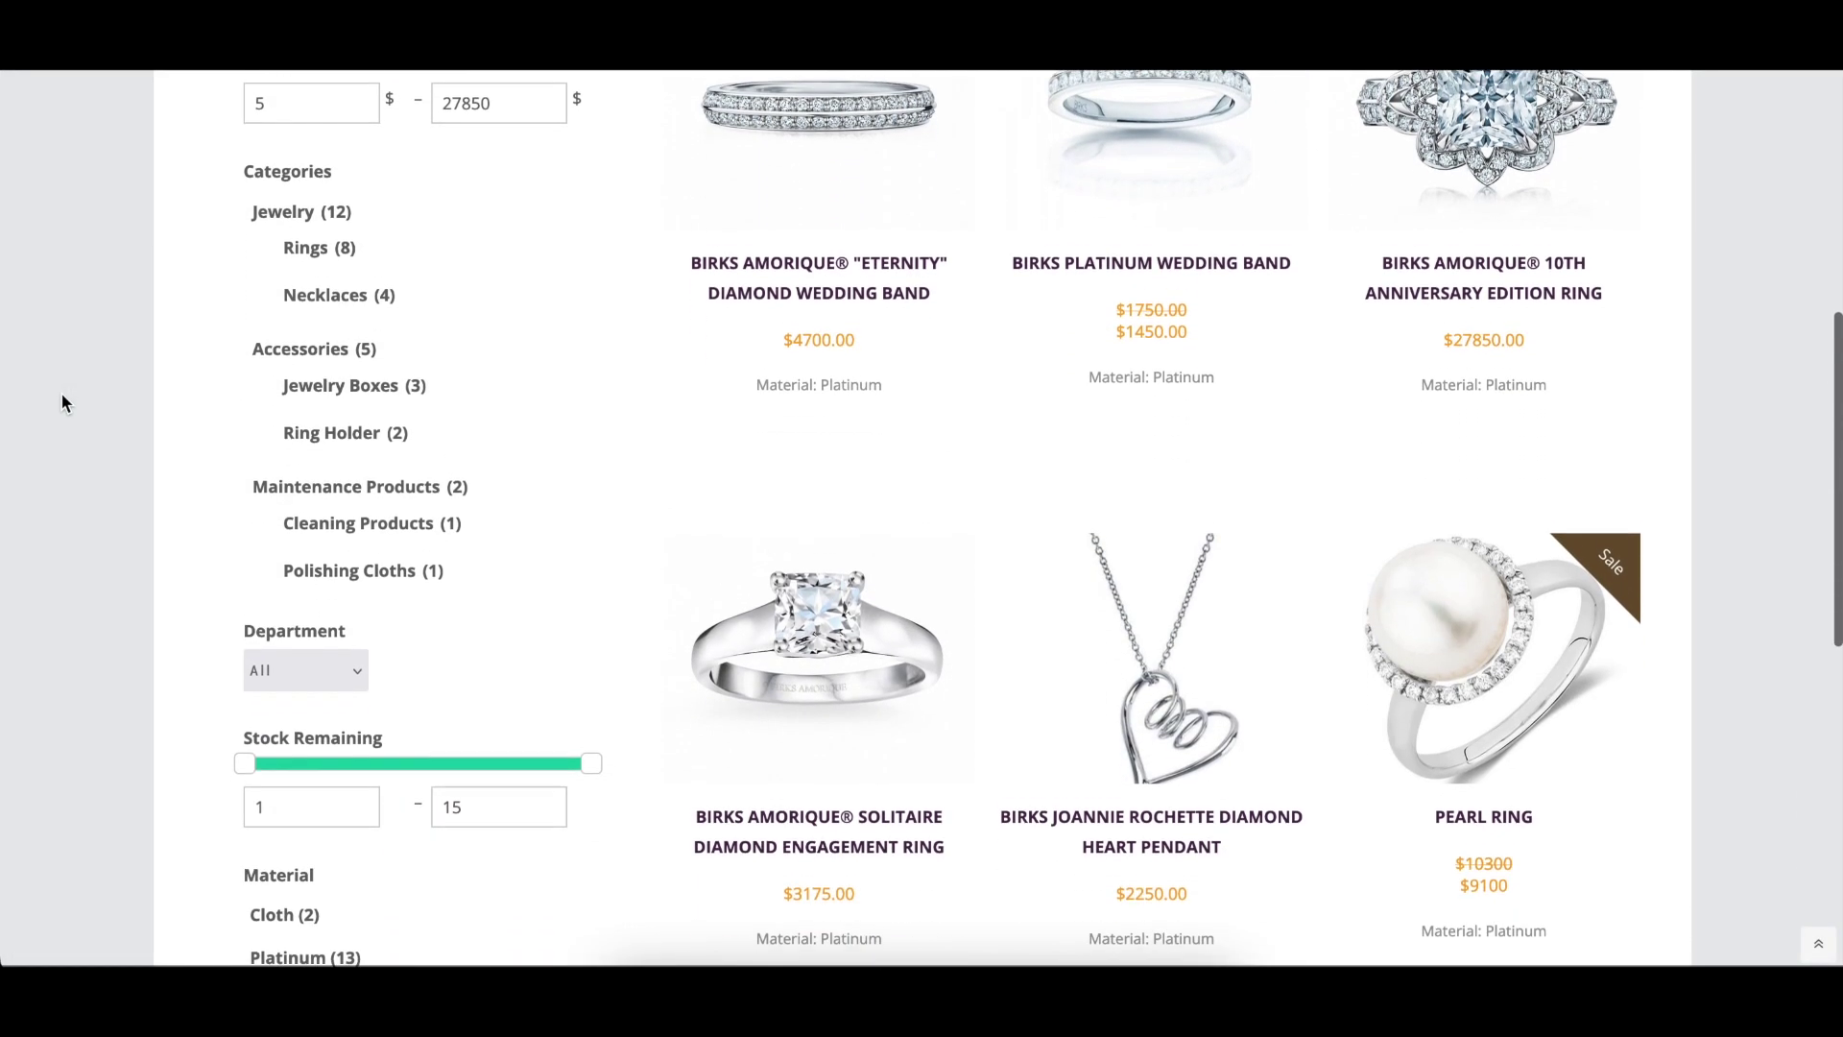
scroll(60, 393, "down", 1)
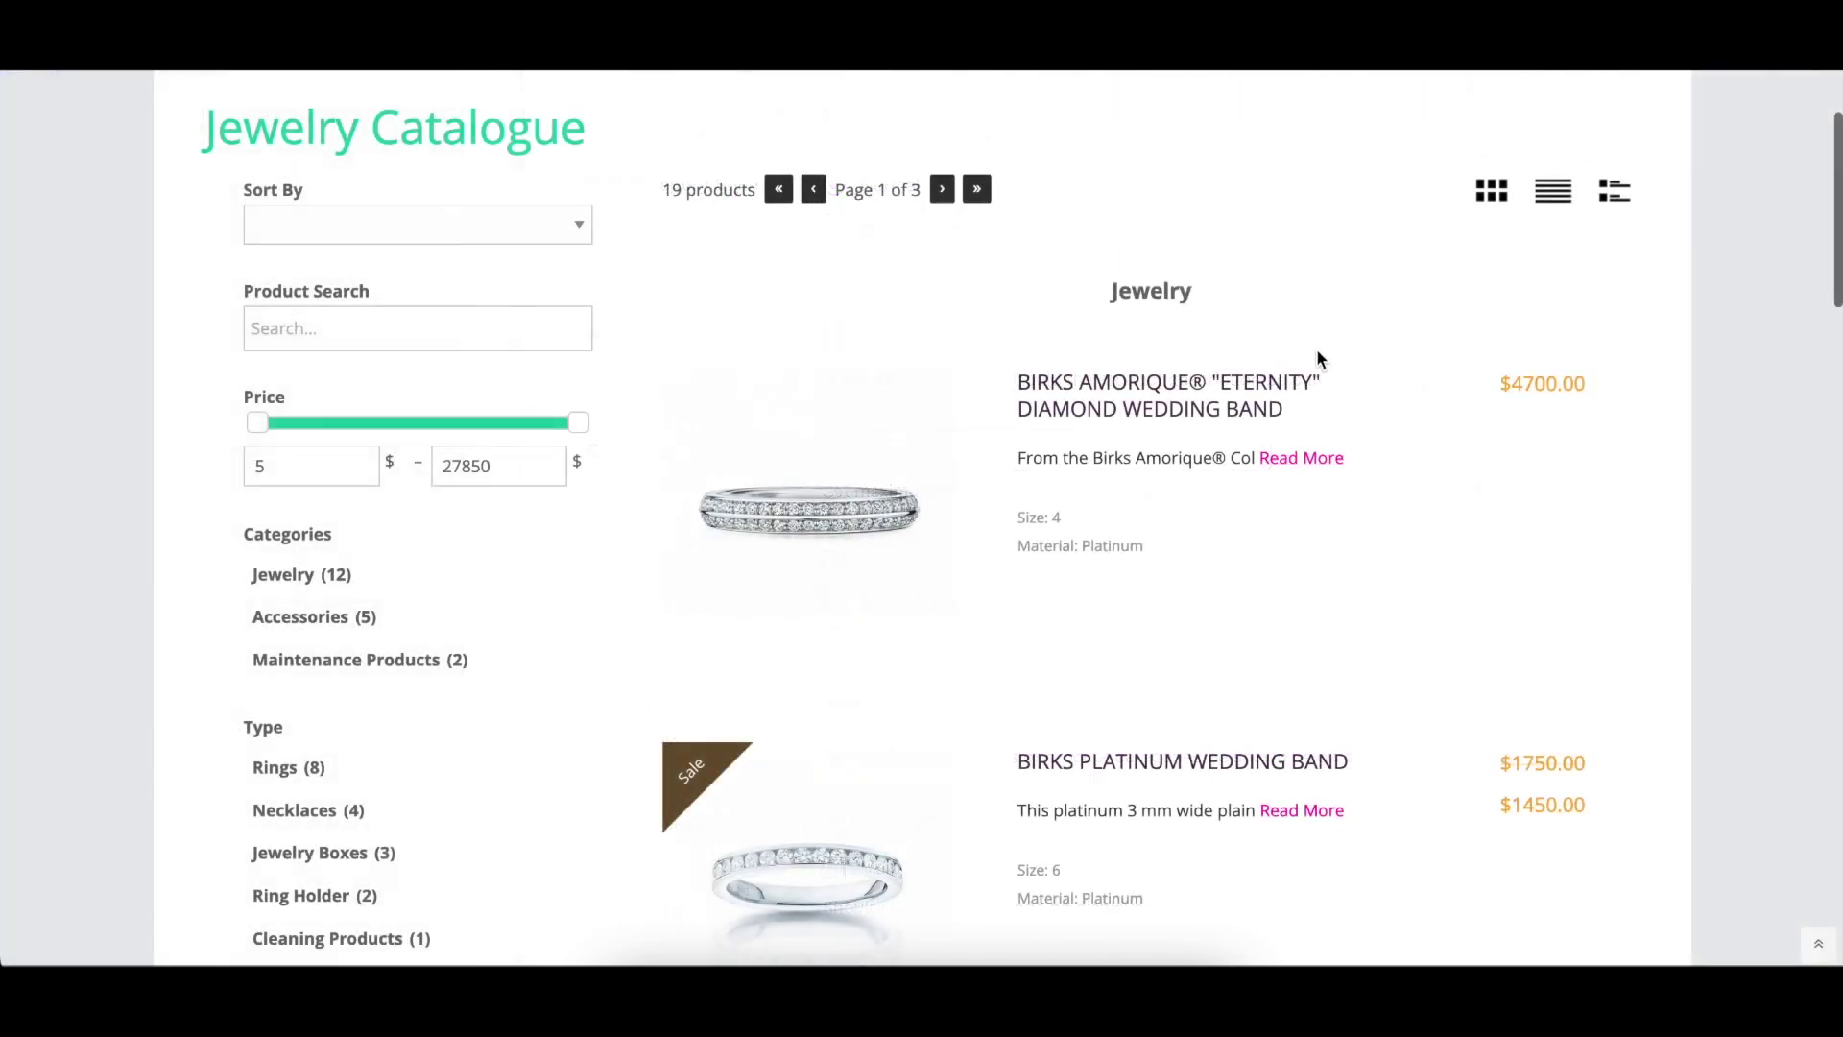
scroll(1357, 494, "down", 4)
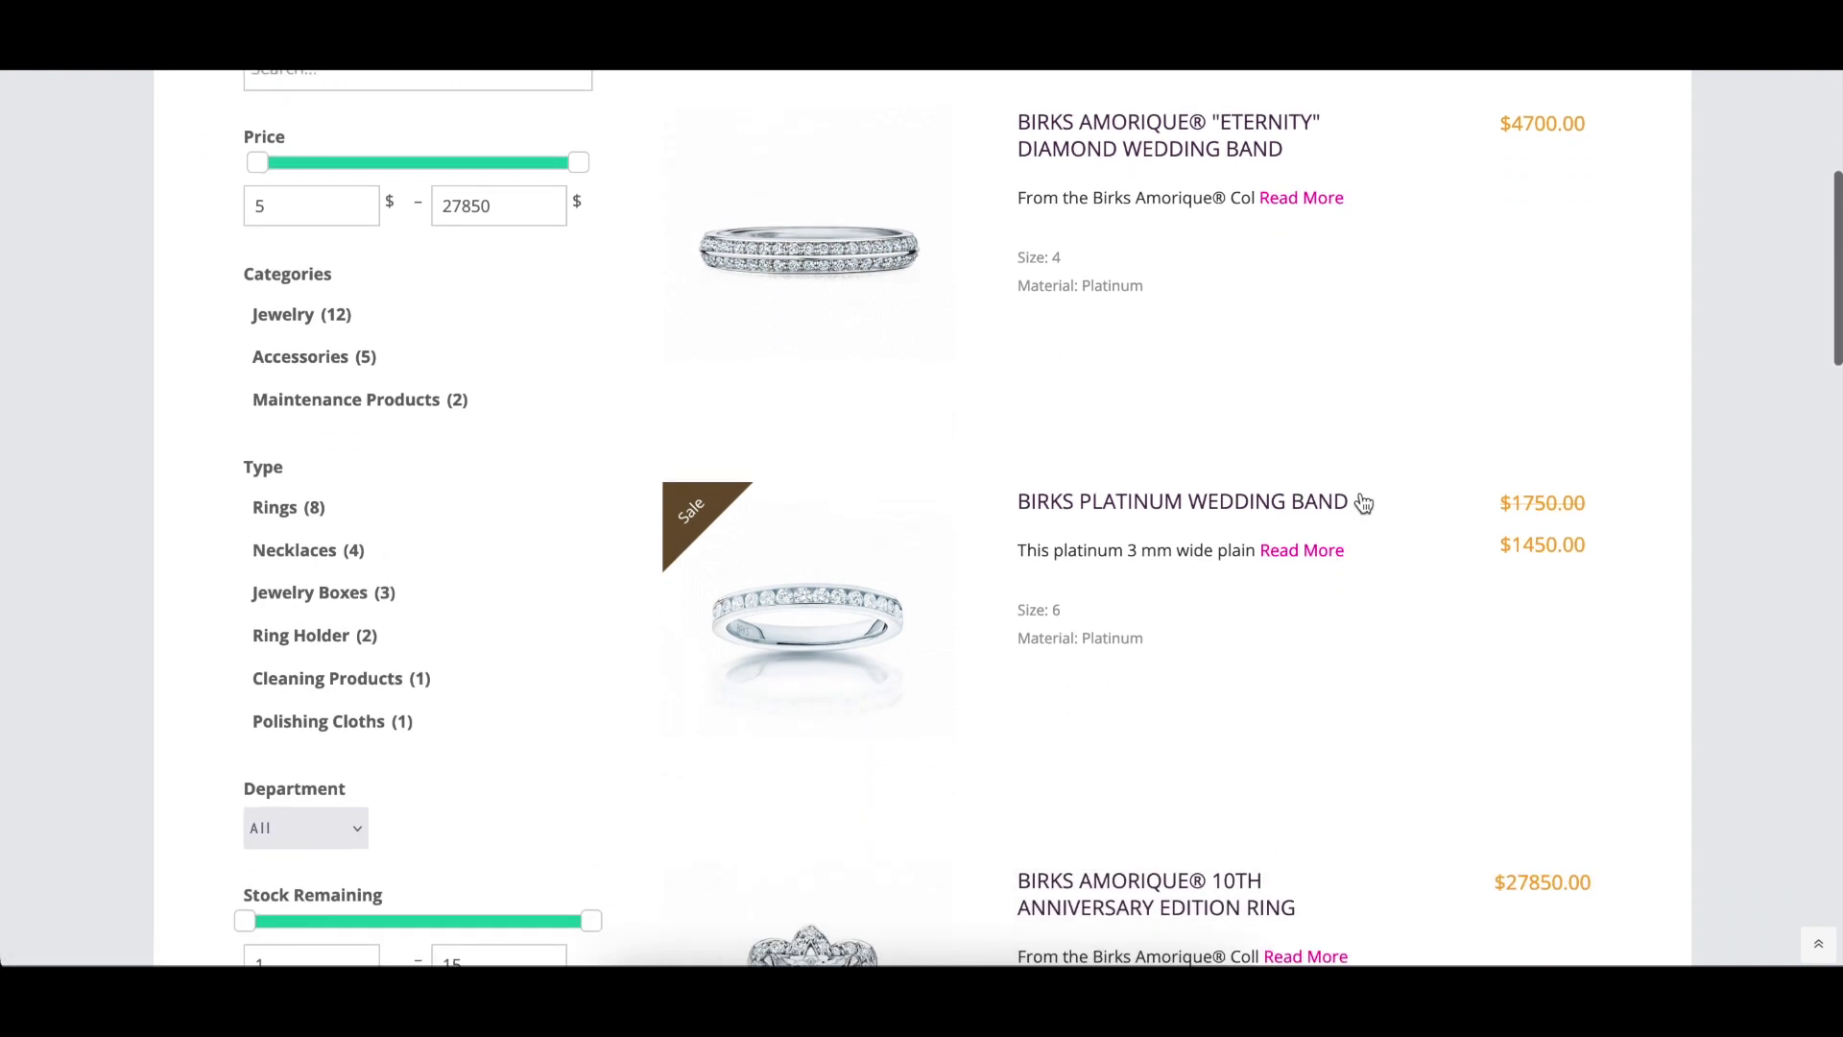
scroll(1339, 494, "down", 3)
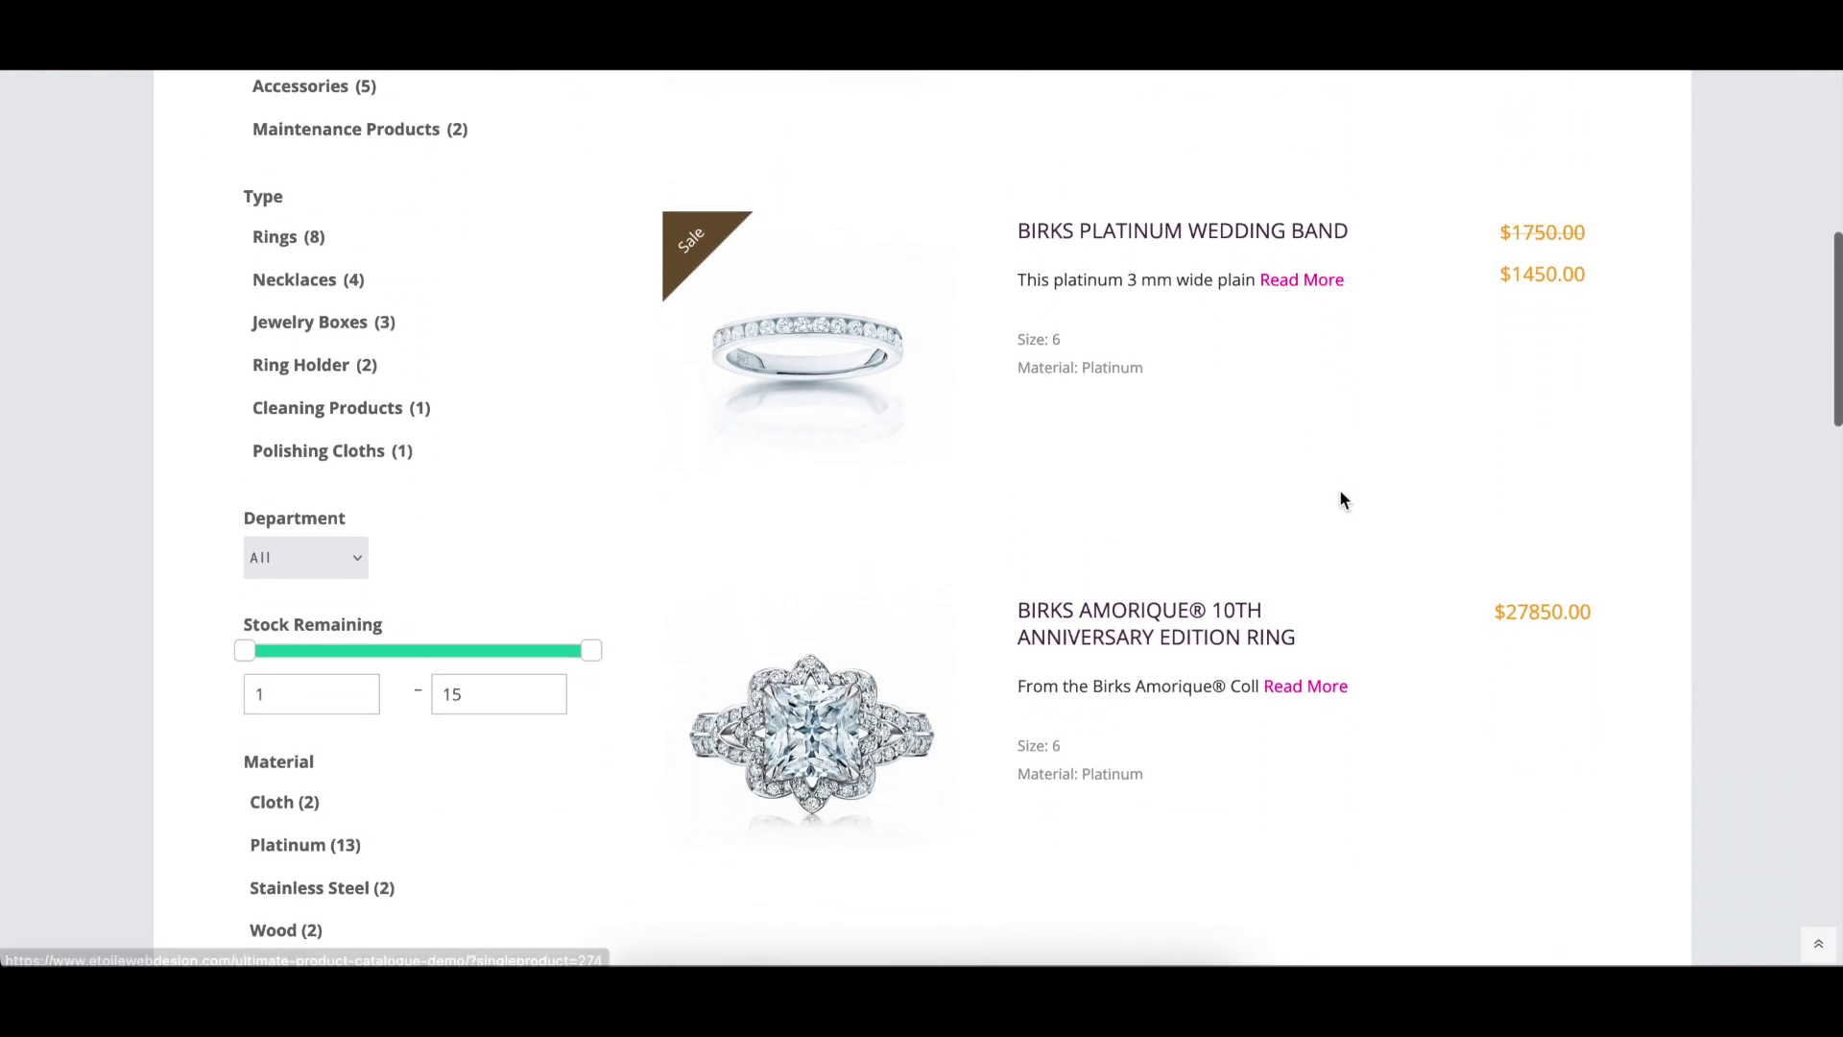
scroll(1398, 499, "down", 1)
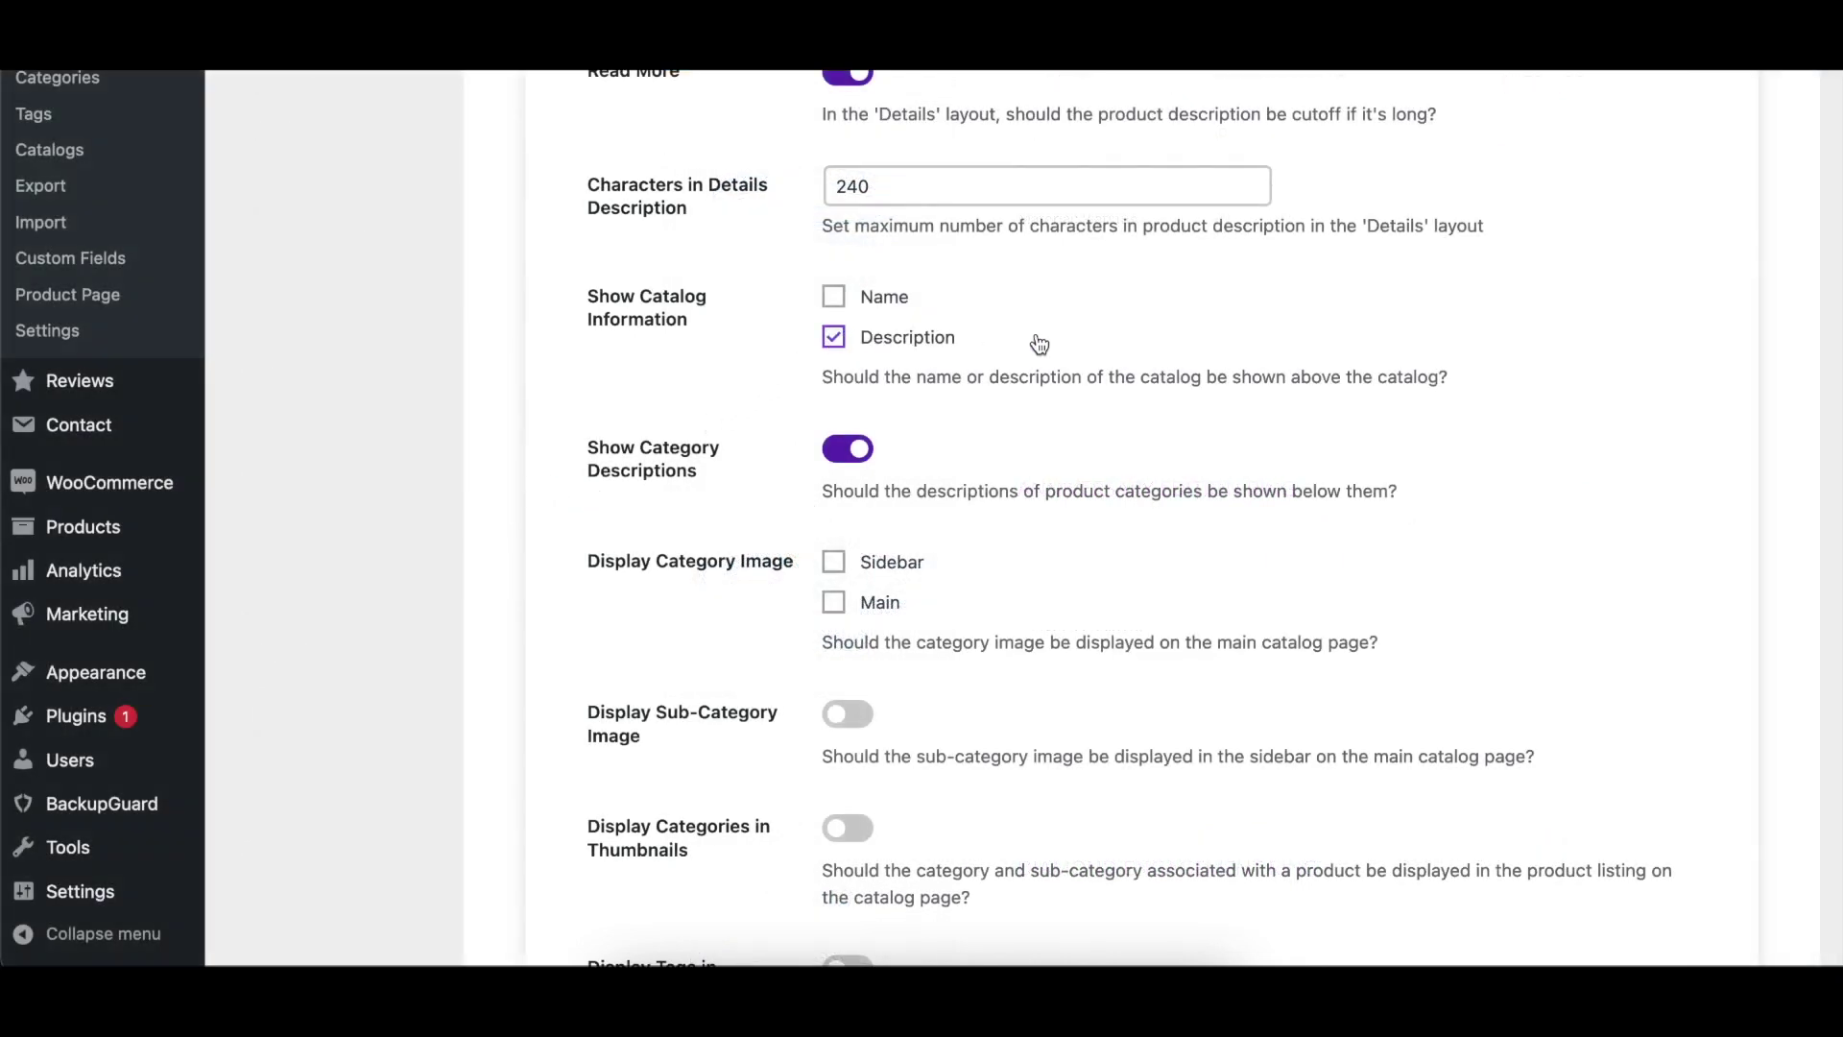
Highlight the catalogue description line shown beneath the Jewelry Catalogue title.
scroll(95, 357, "down", 3)
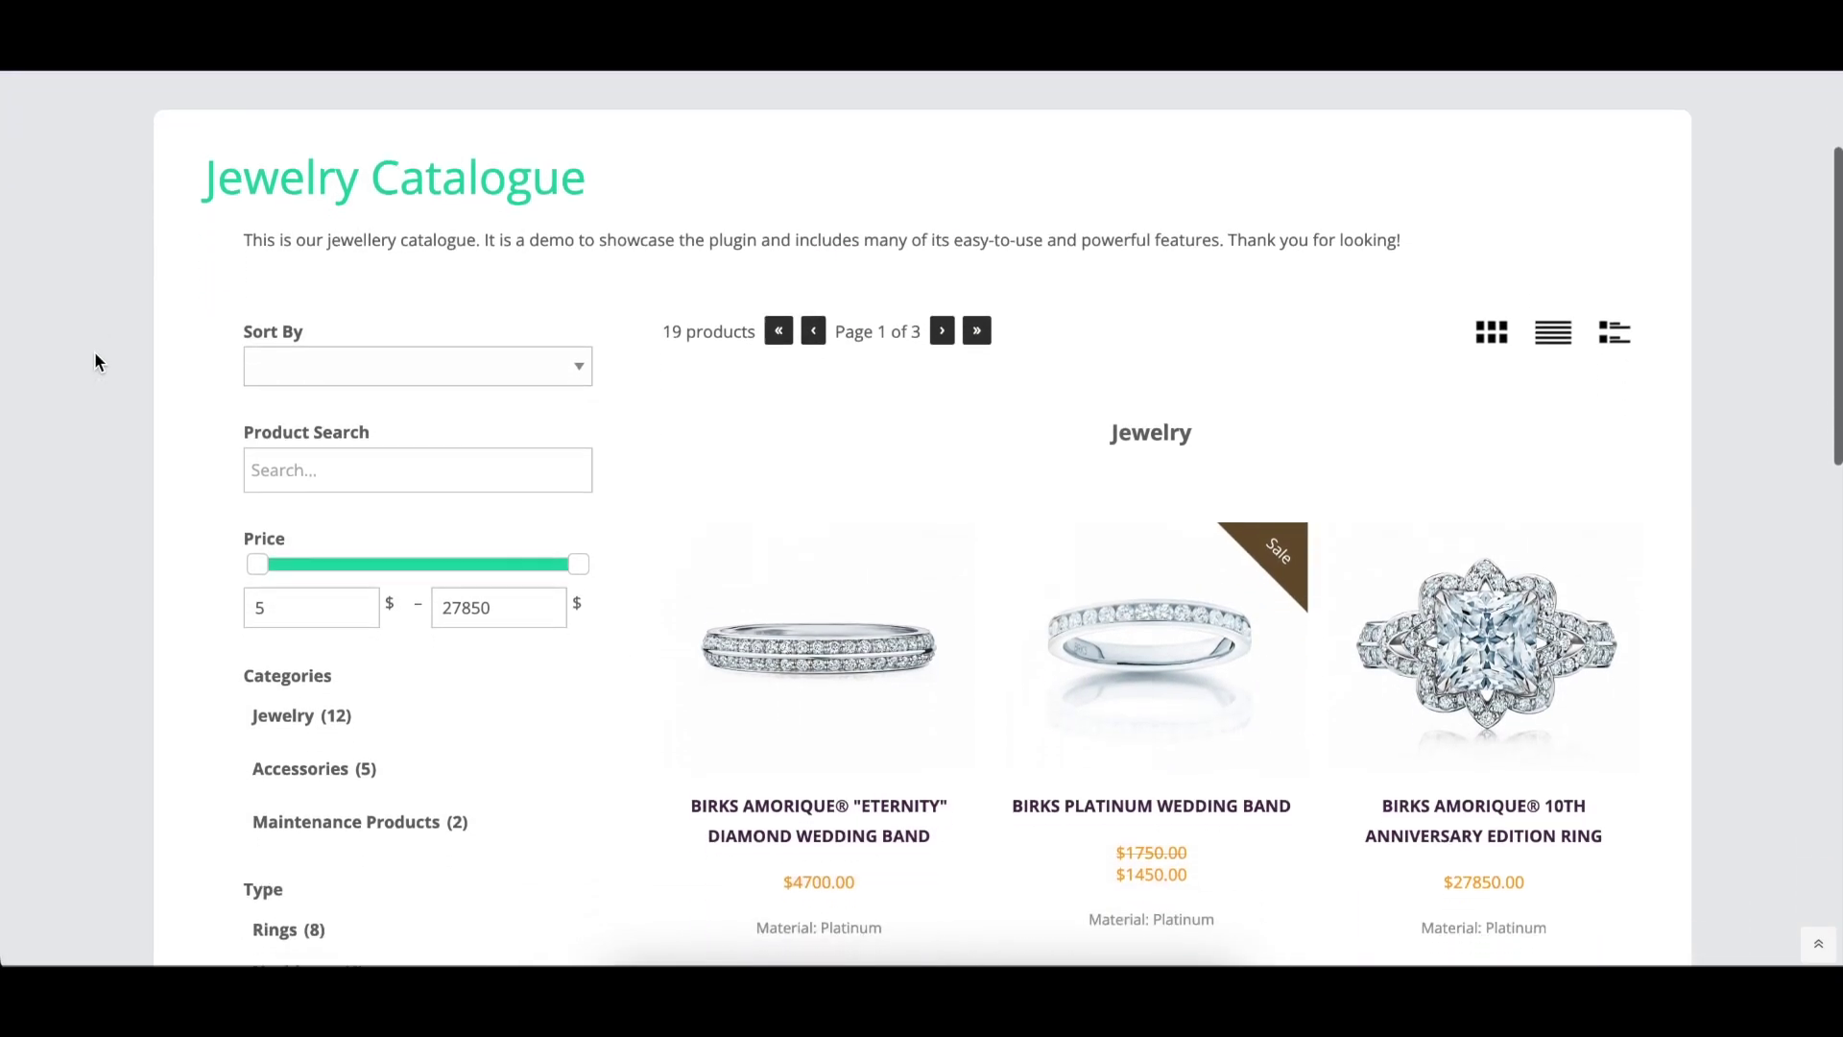
scroll(100, 361, "down", 1)
triple_click(689, 181)
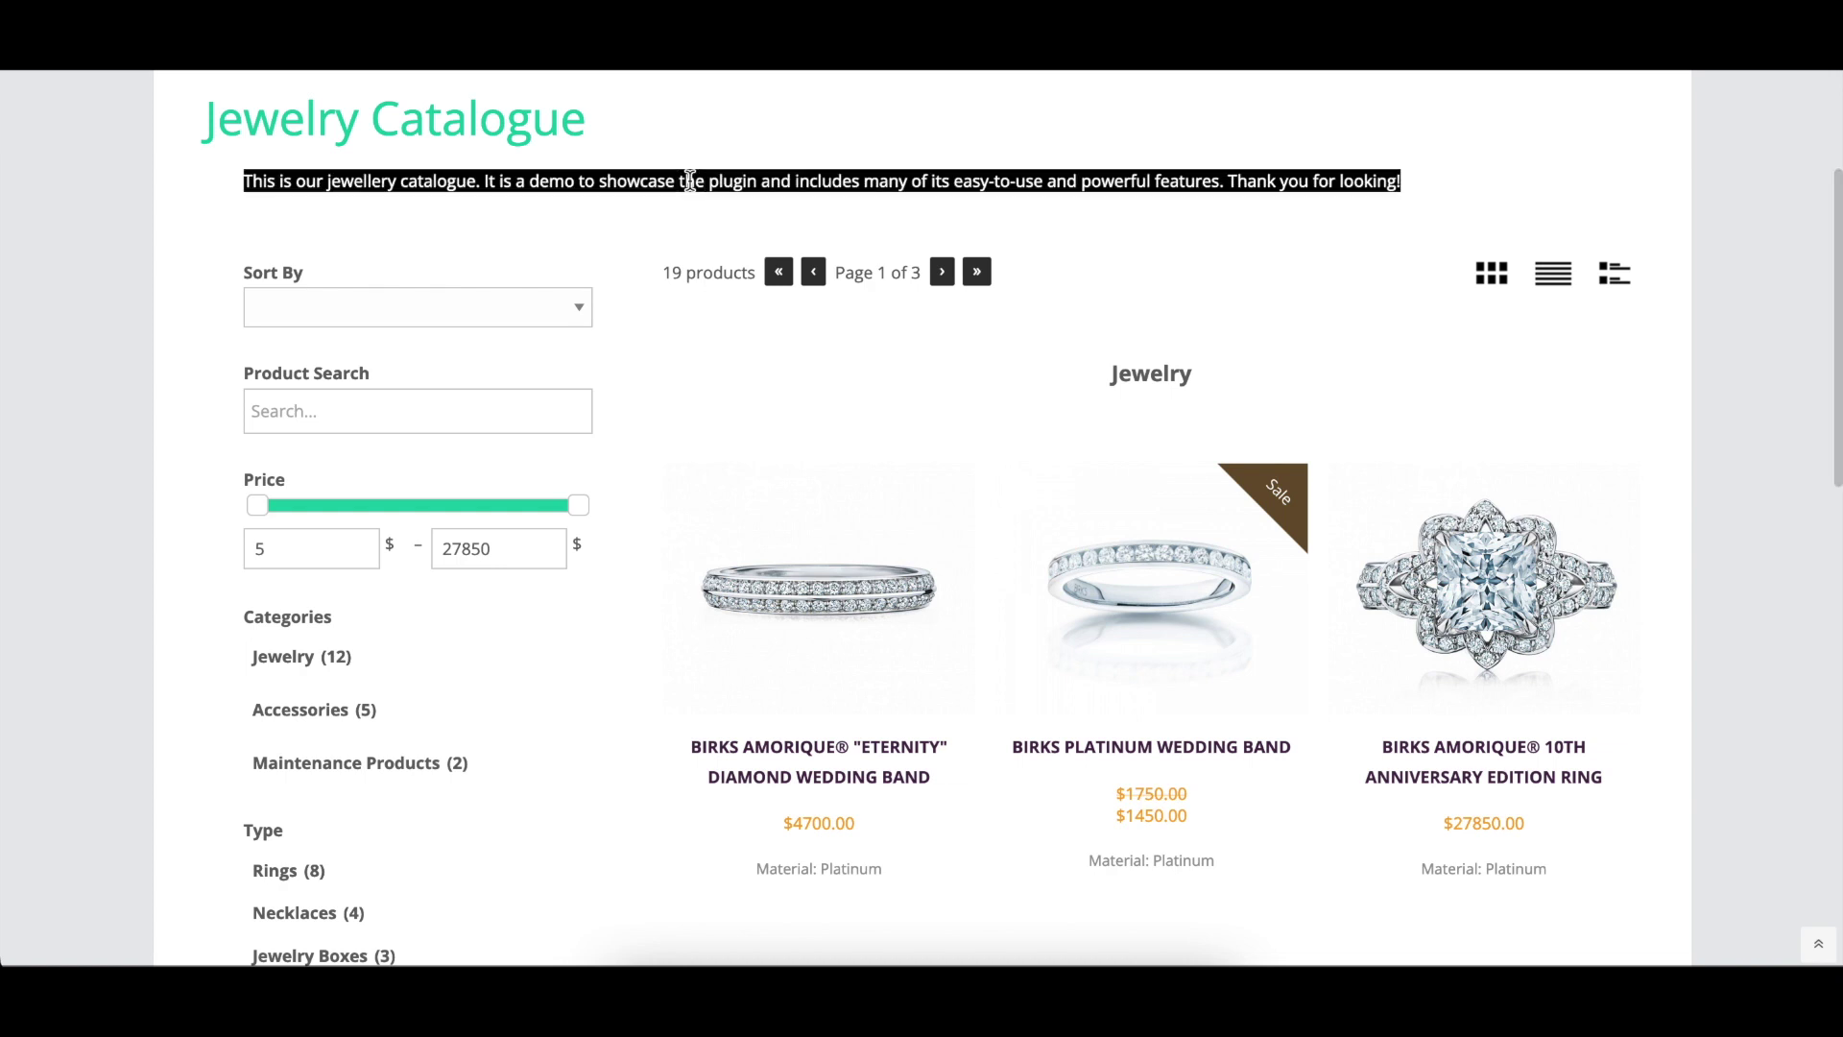
left_click(1509, 202)
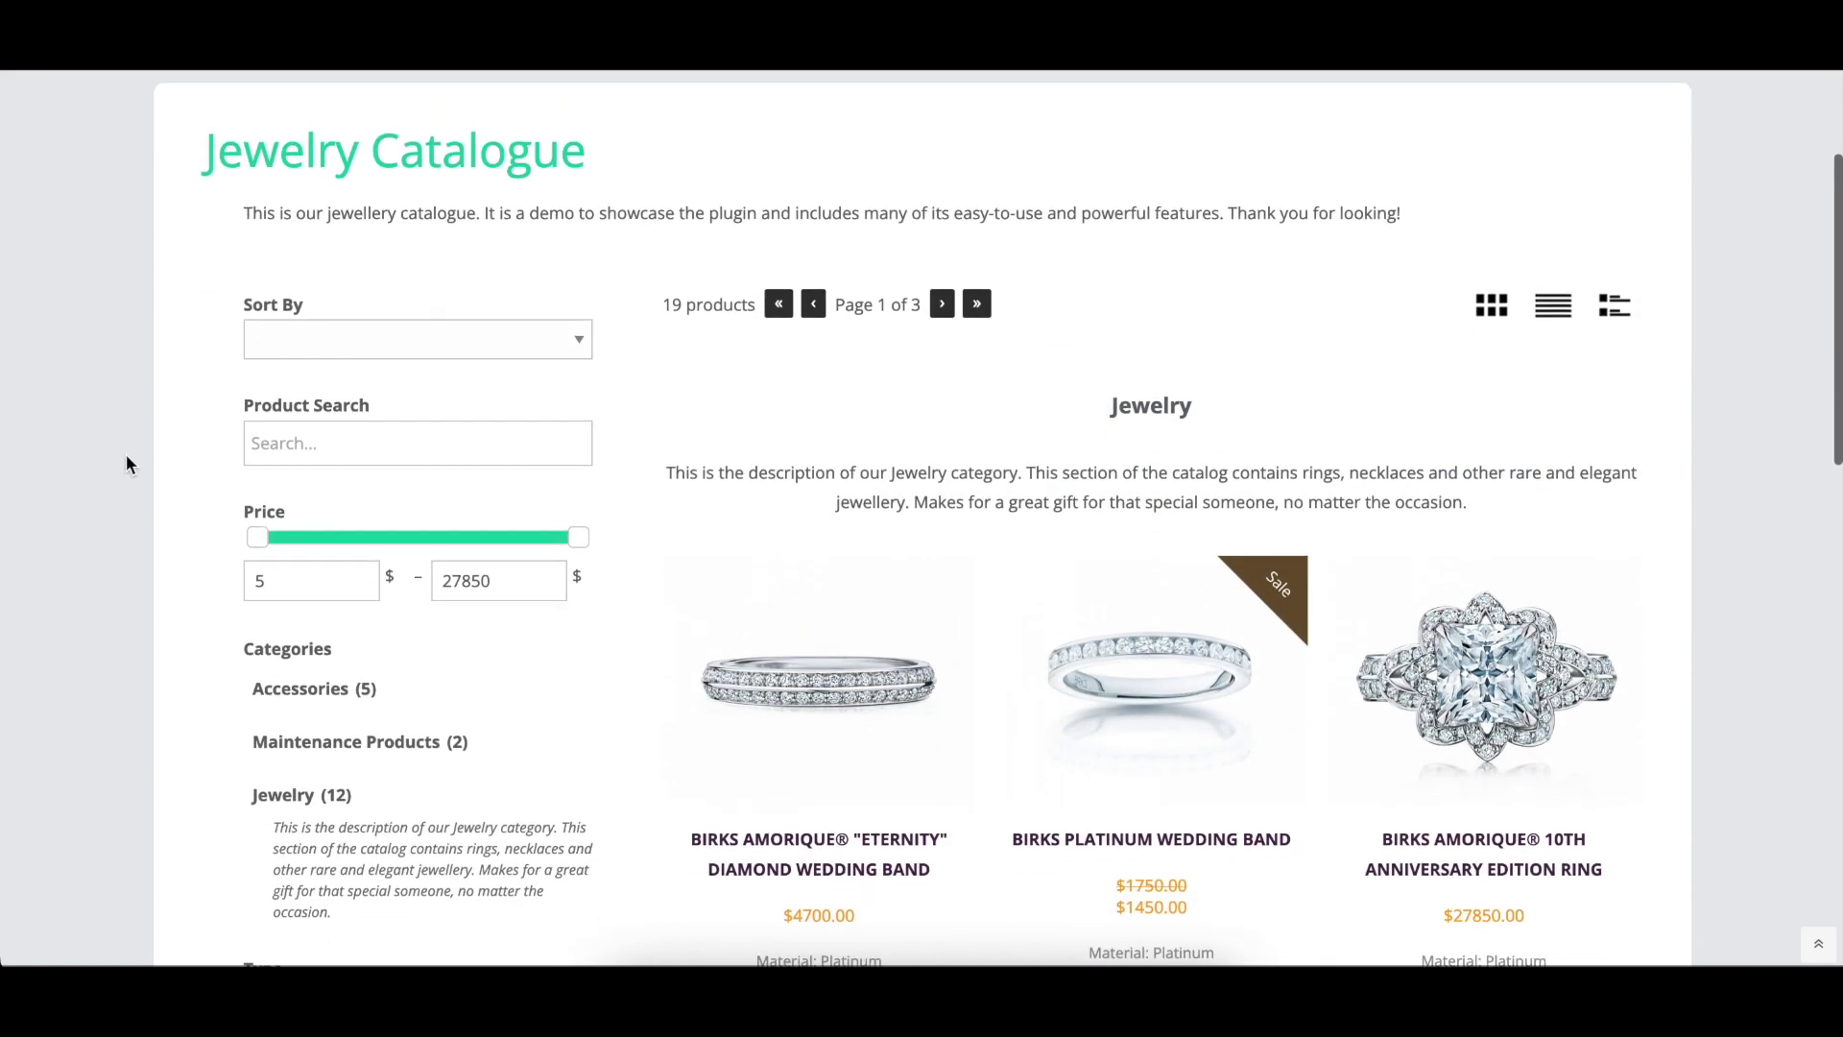
scroll(130, 461, "down", 1)
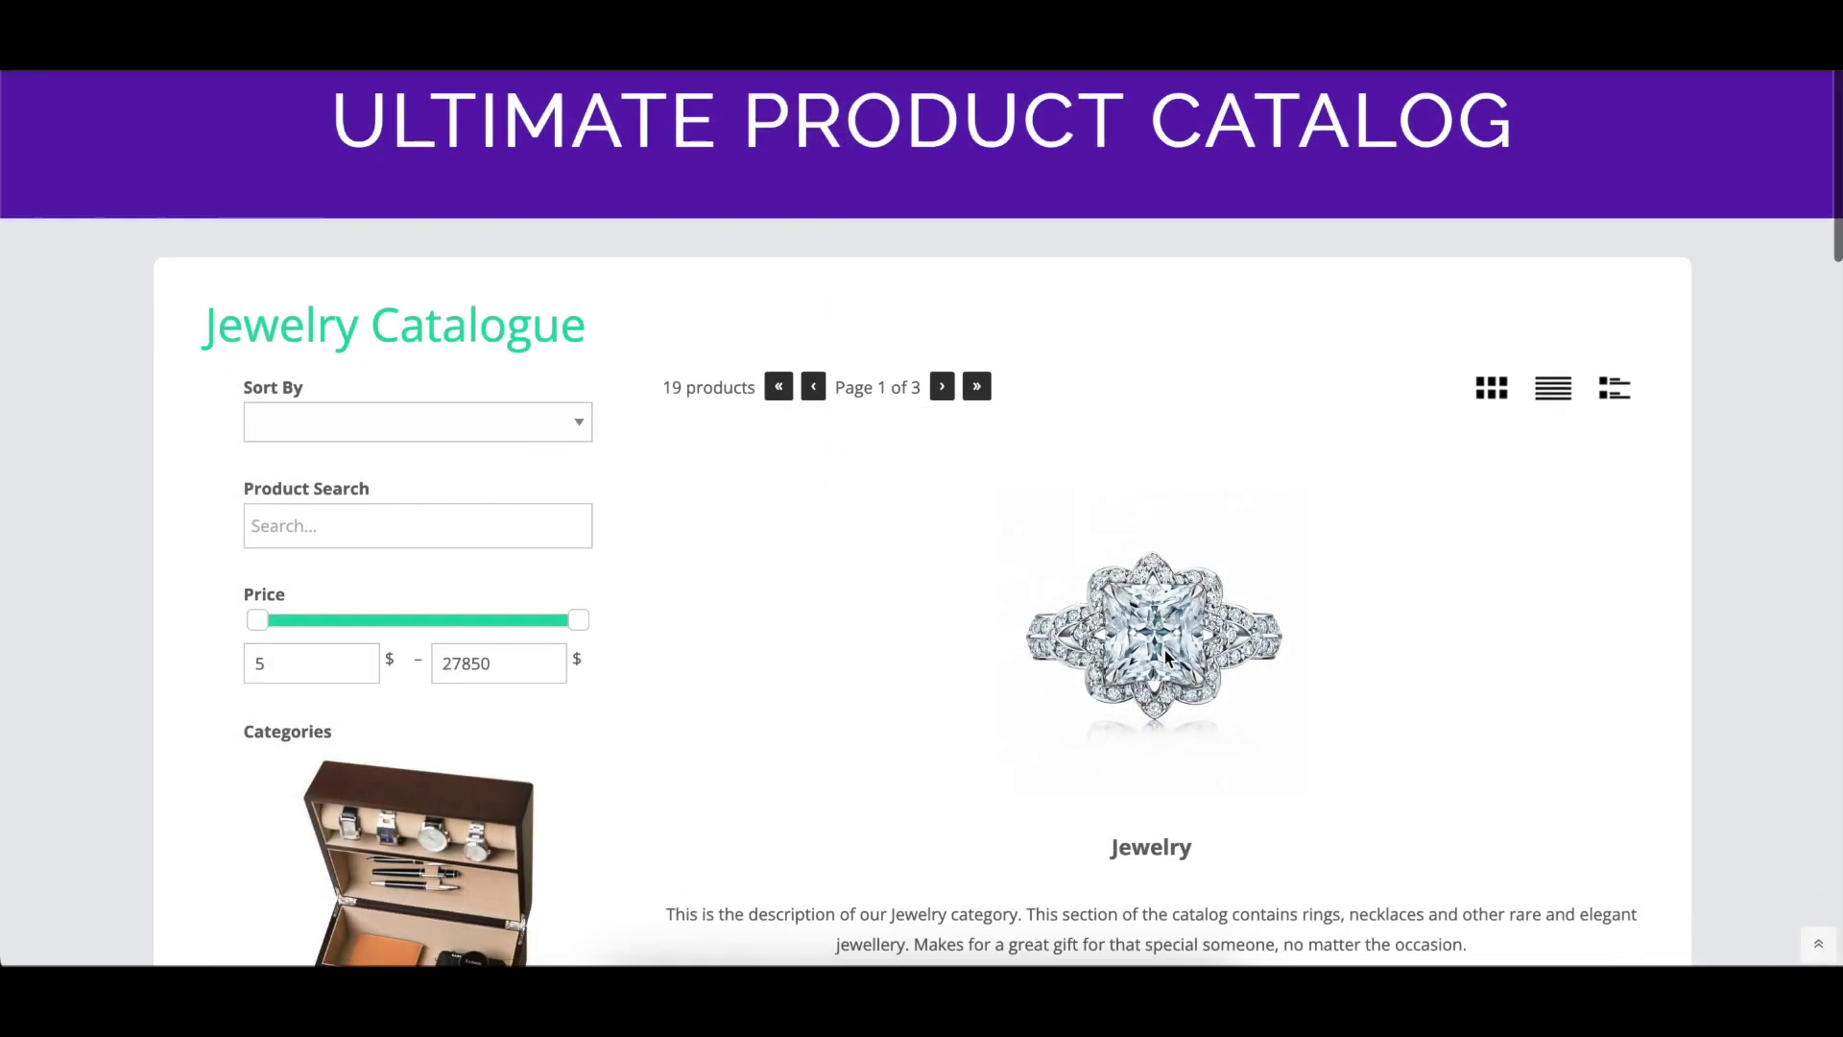
Highlight the Eternity band's category and type details under its thumbnail.
scroll(1163, 659, "down", 4)
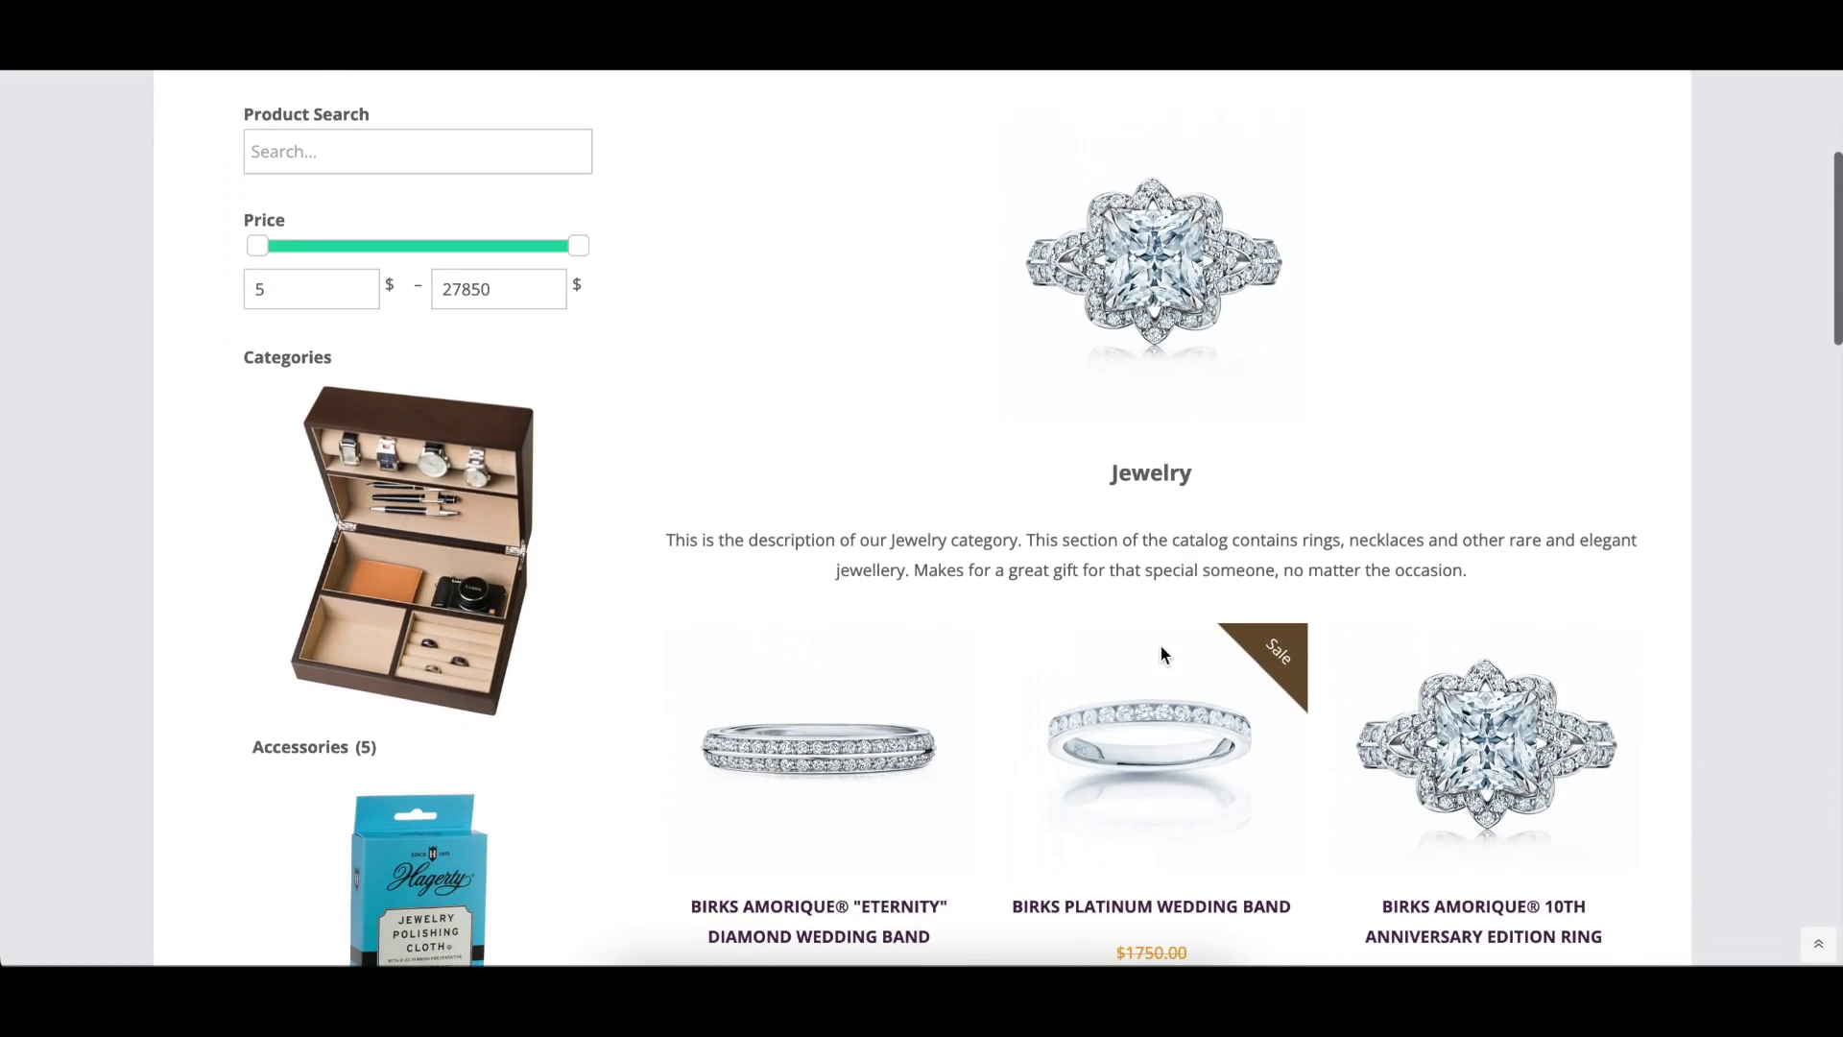
scroll(527, 646, "down", 3)
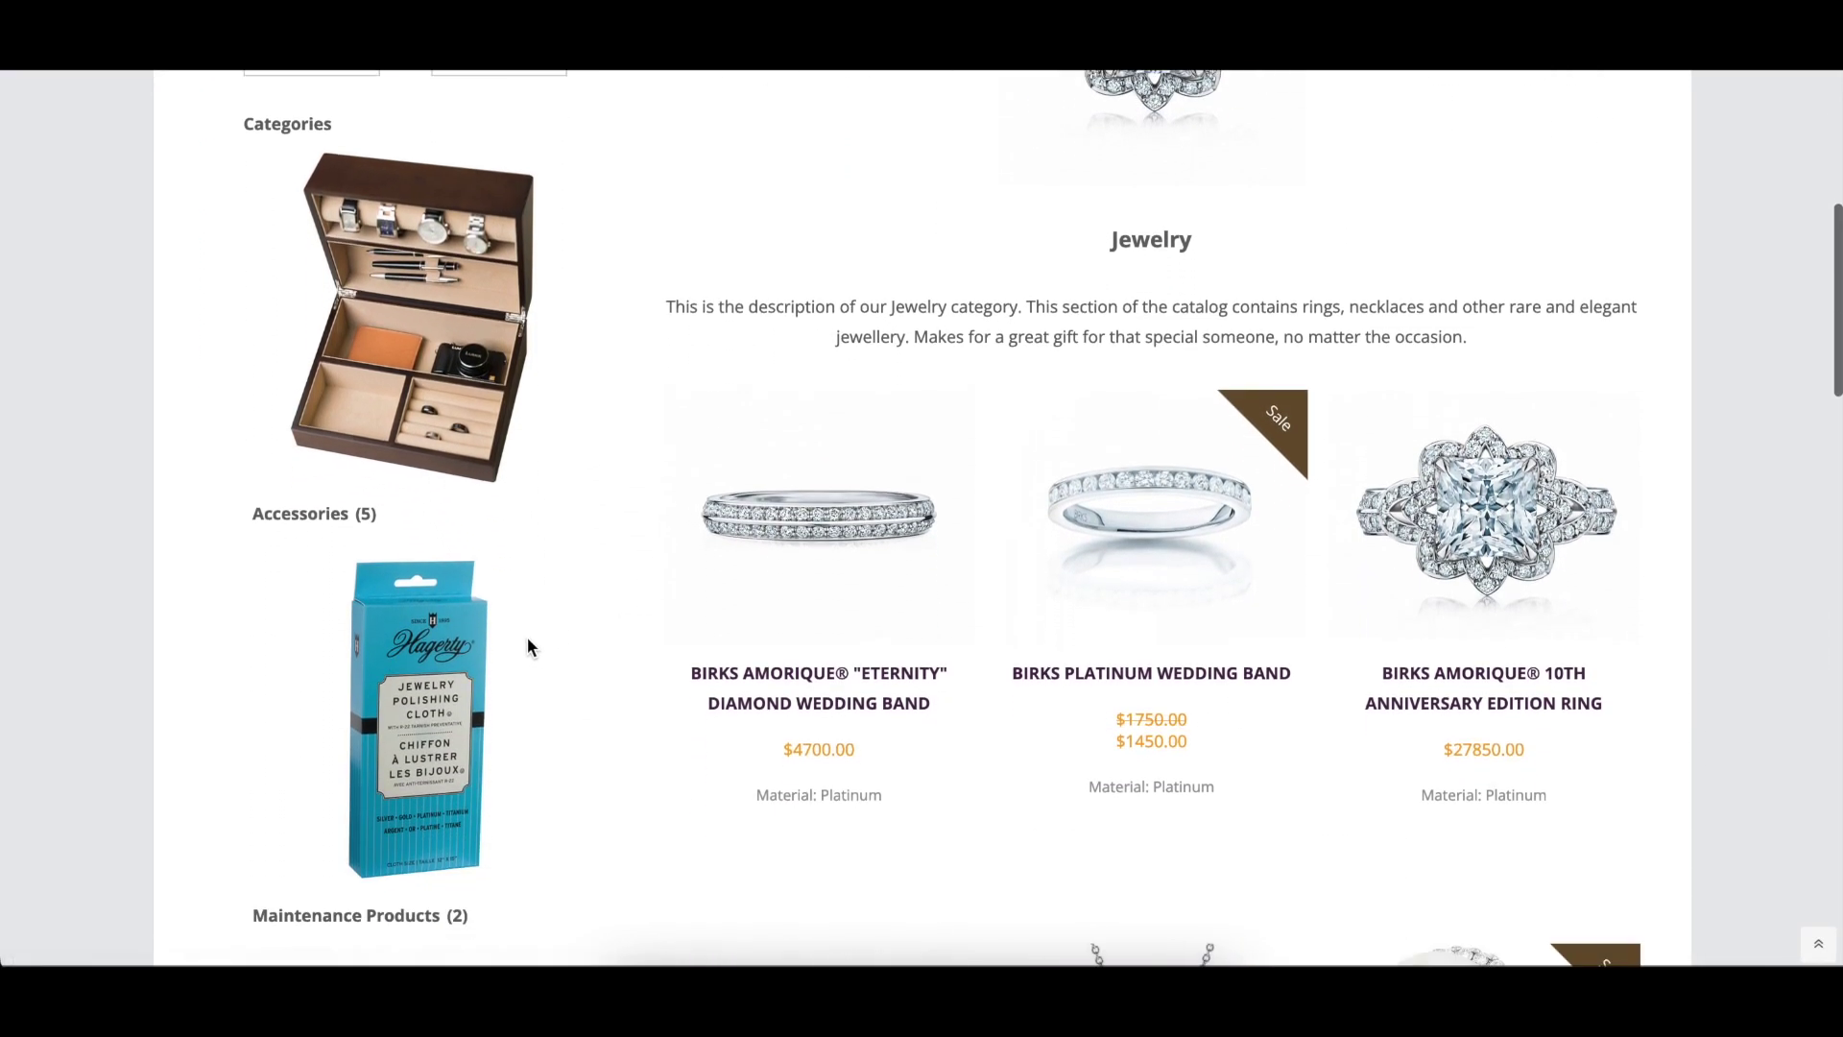
scroll(527, 646, "down", 5)
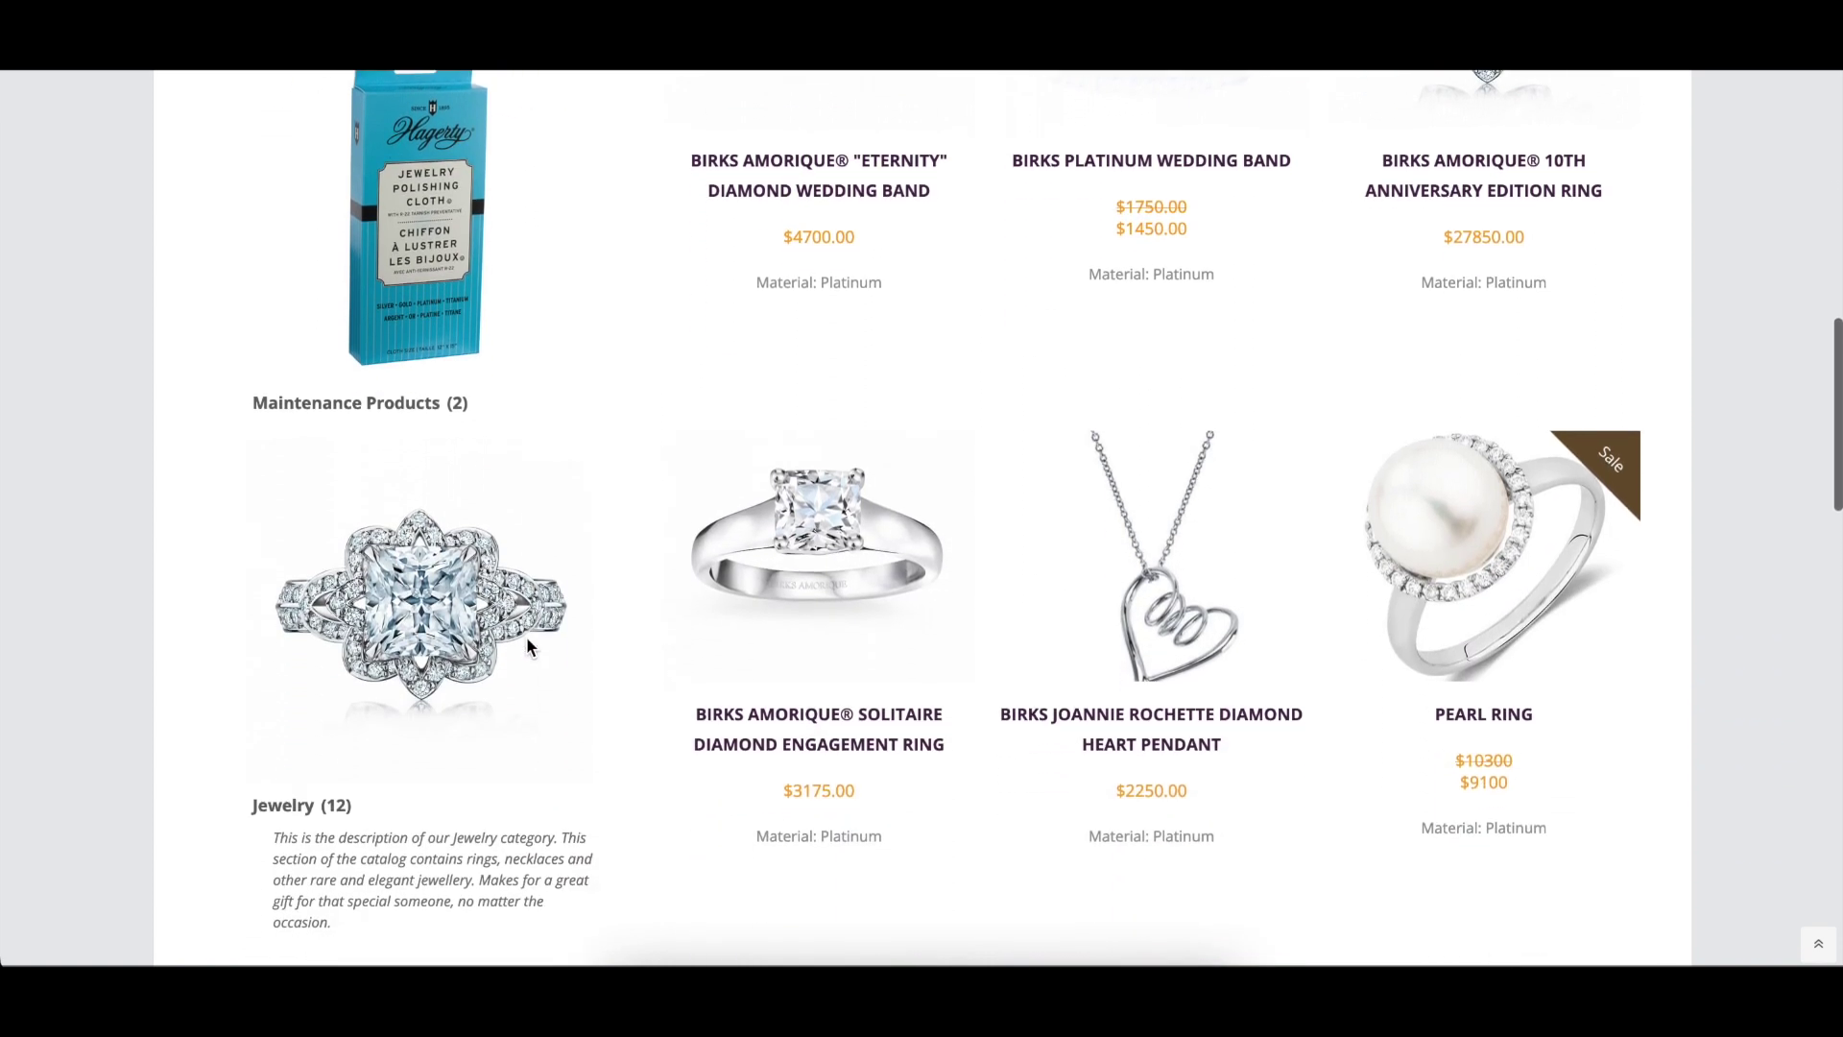
scroll(526, 646, "down", 5)
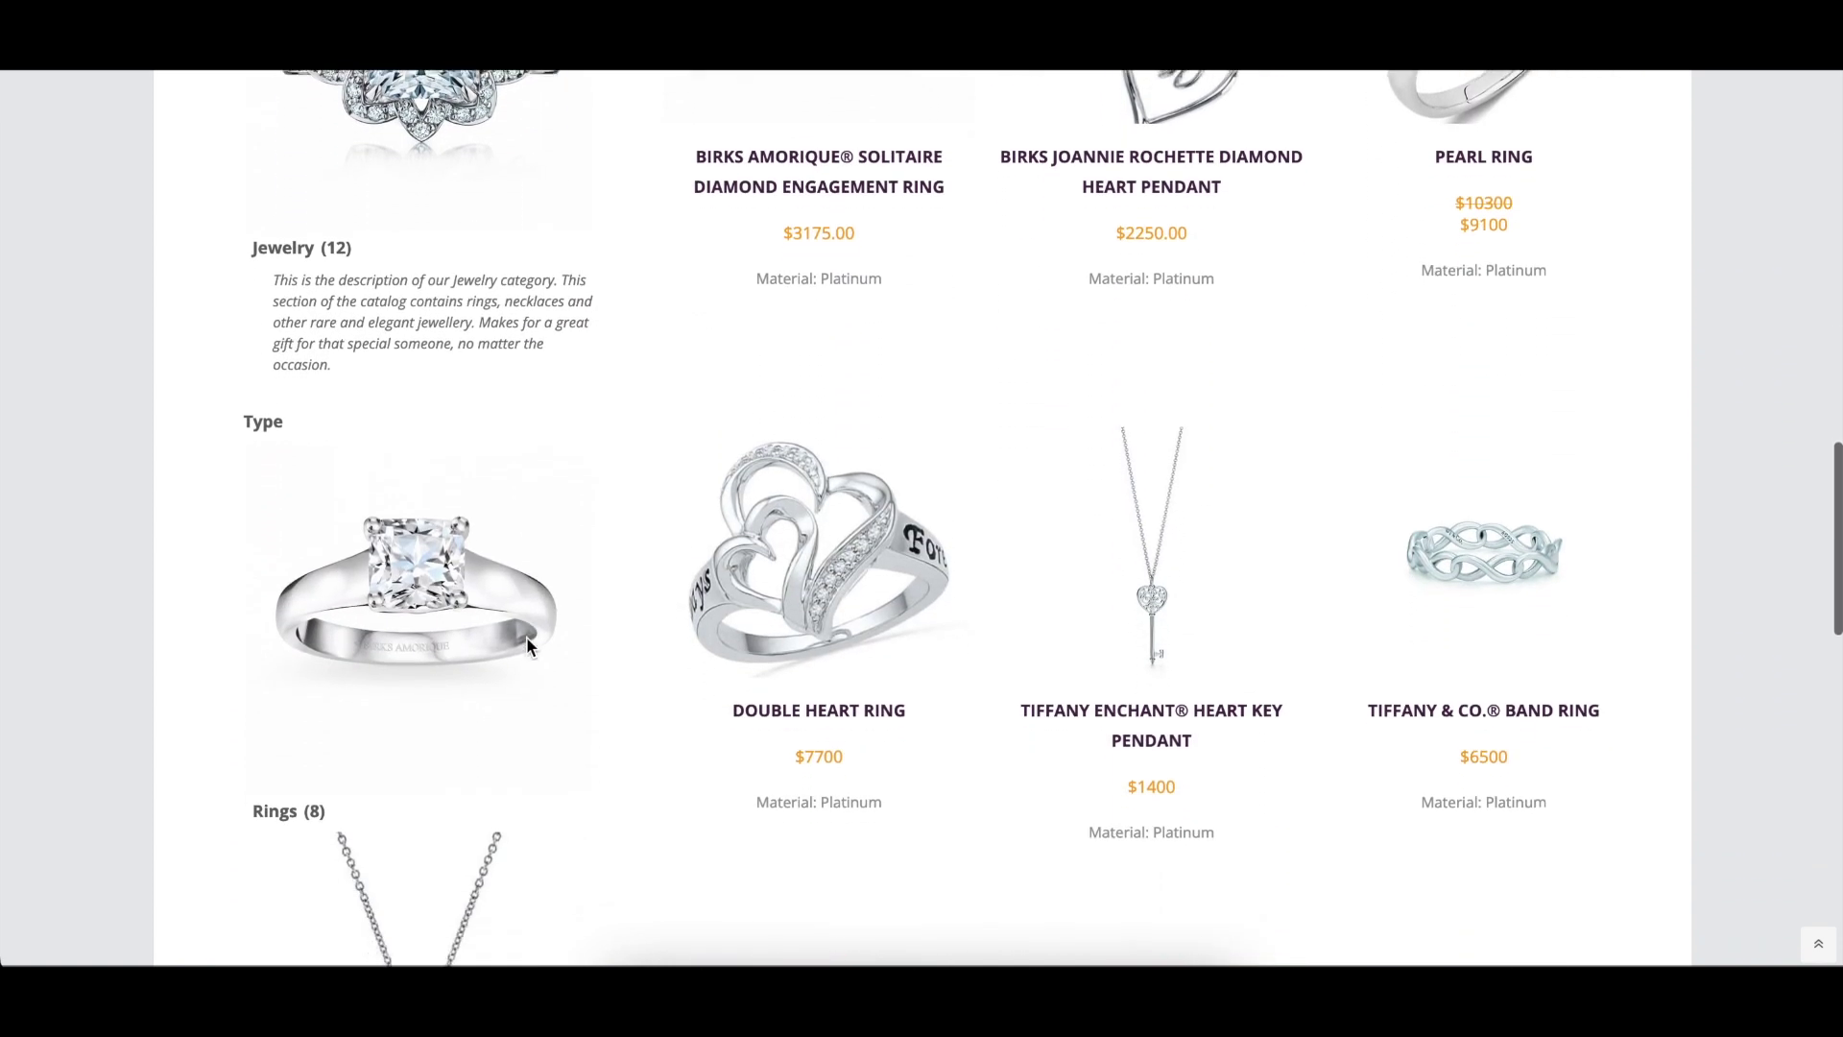
scroll(527, 645, "down", 2)
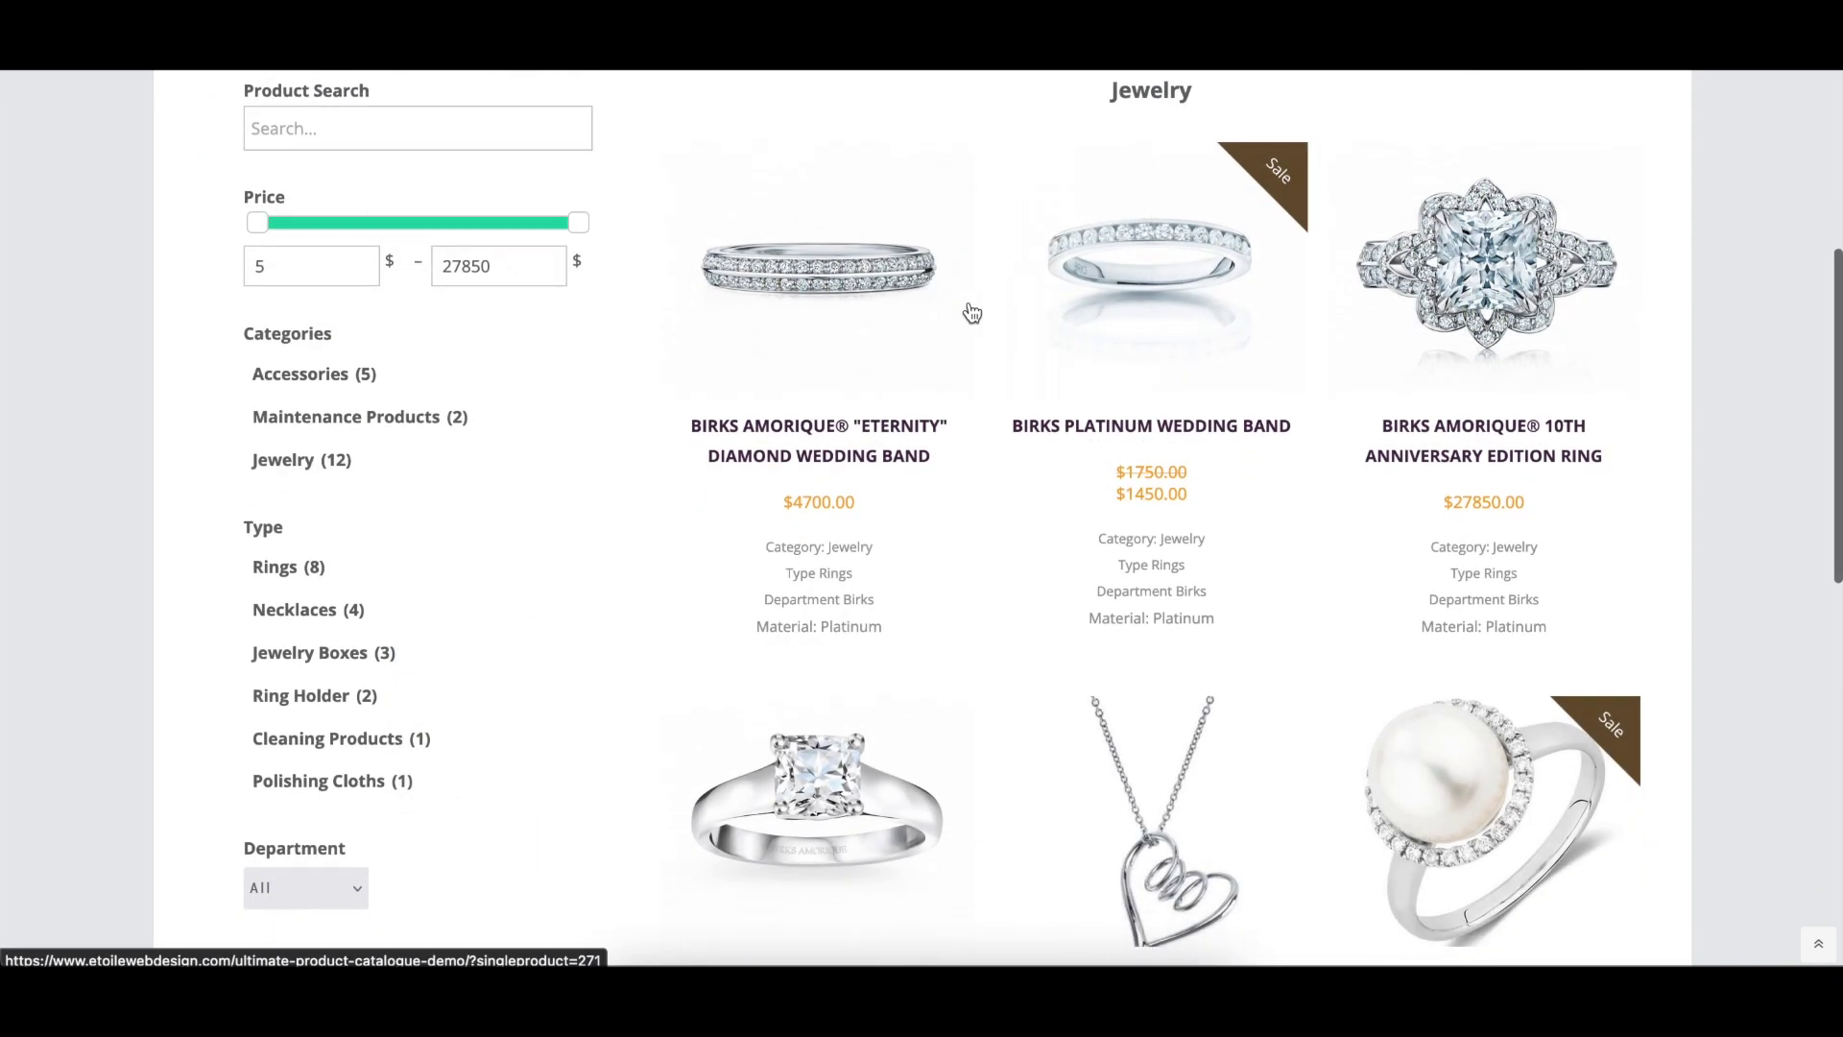
scroll(969, 309, "down", 1)
scroll(972, 314, "down", 2)
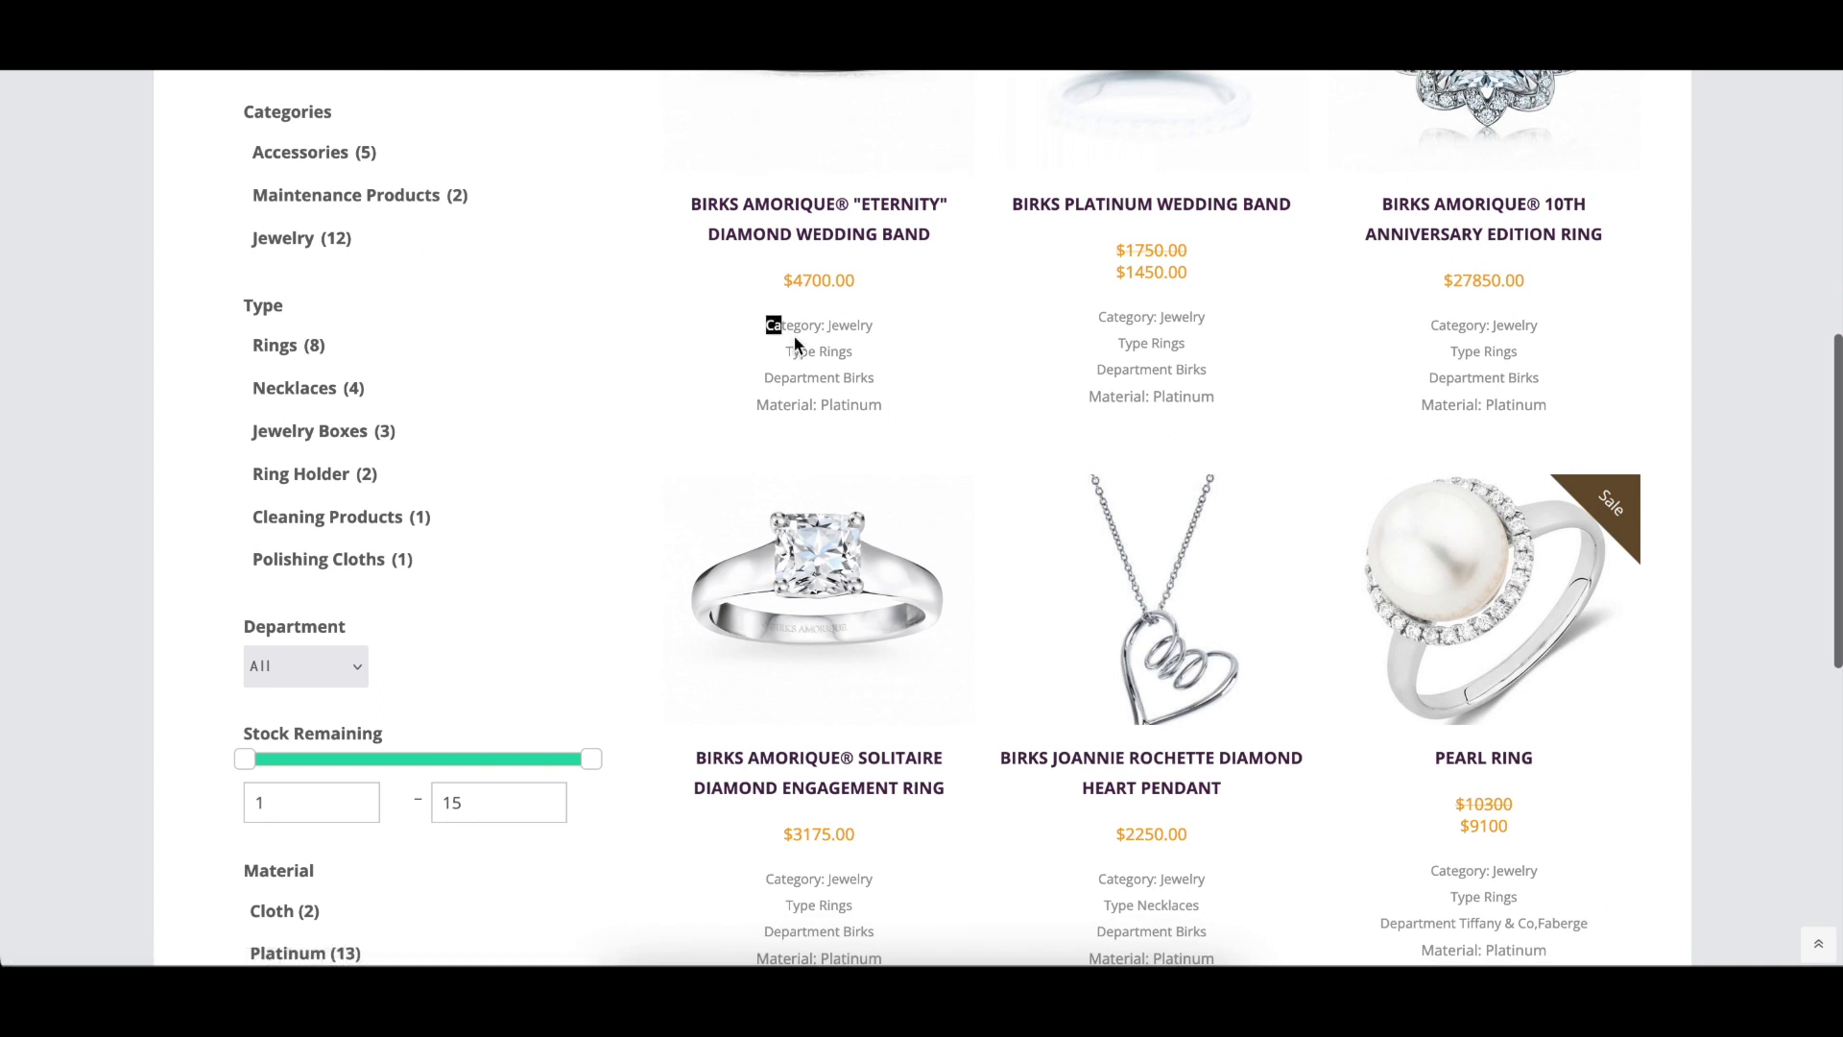
left_click_drag(795, 344, 1011, 394)
left_click(1023, 385)
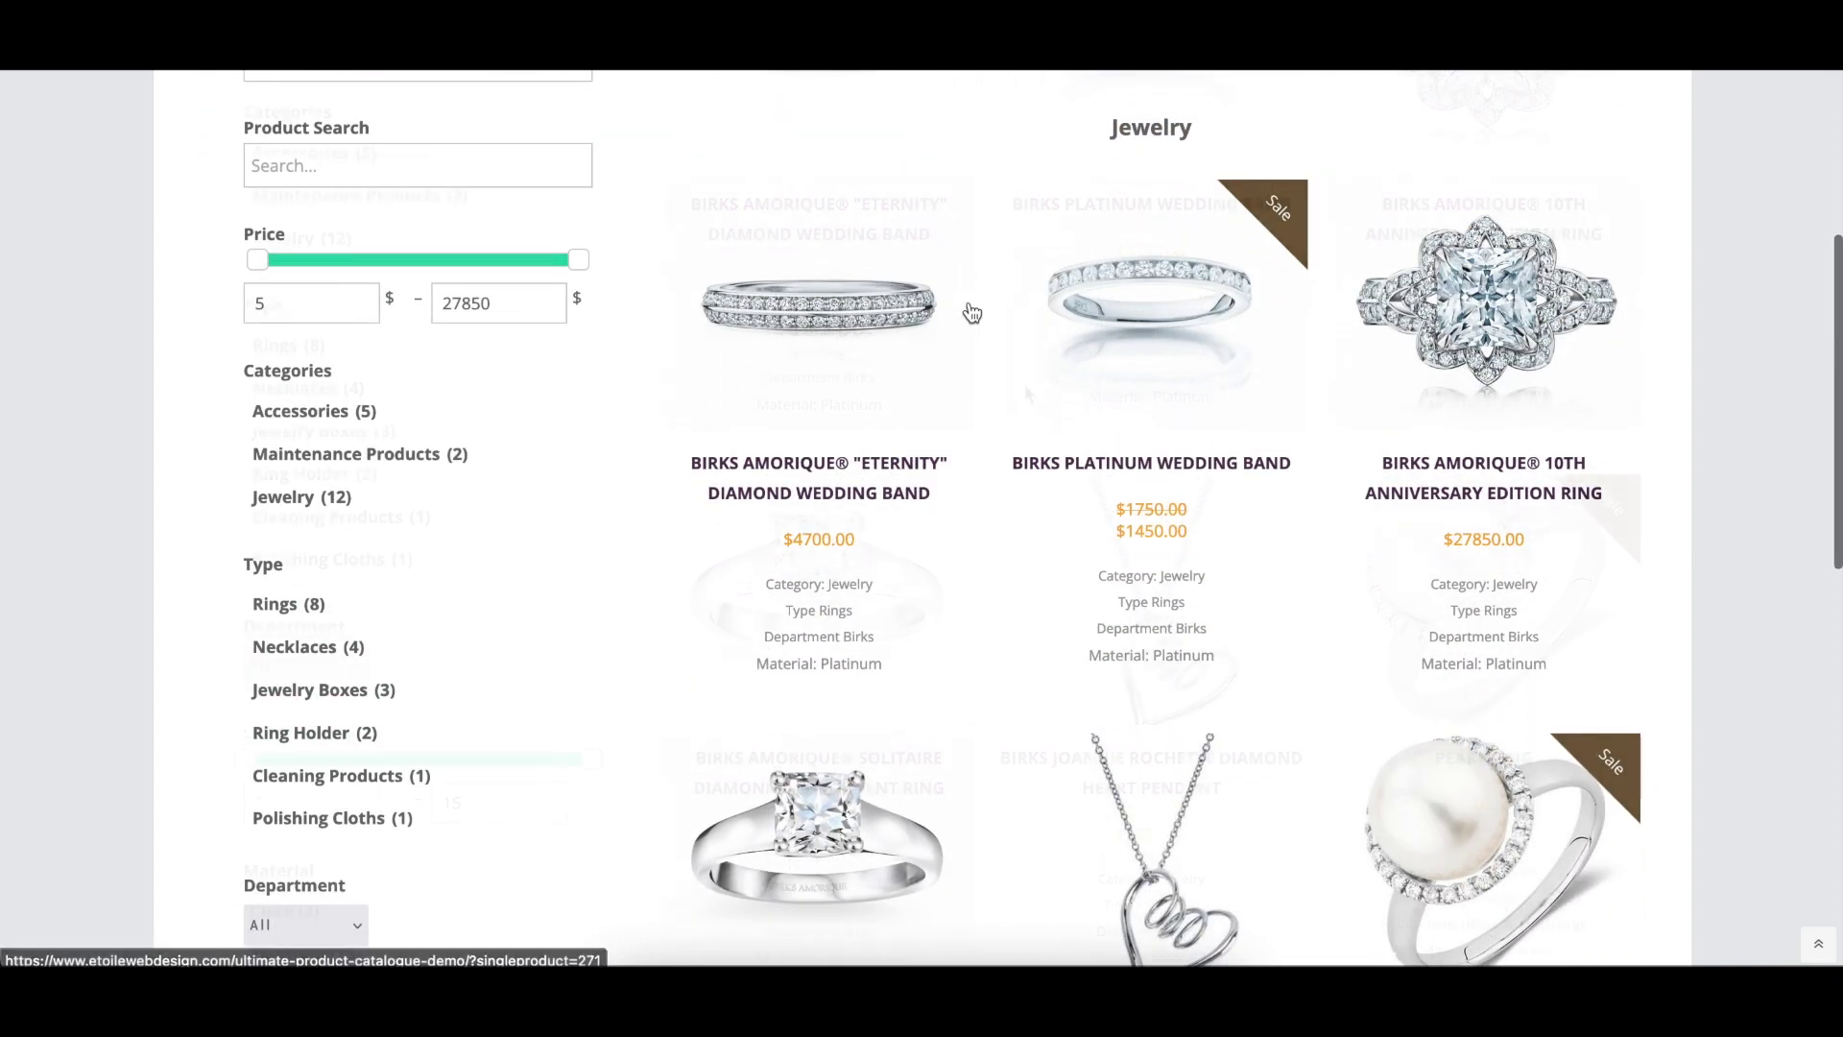
Highlight all four Eternity band detail lines: Category, Type, Department and Material.
scroll(970, 311, "down", 1)
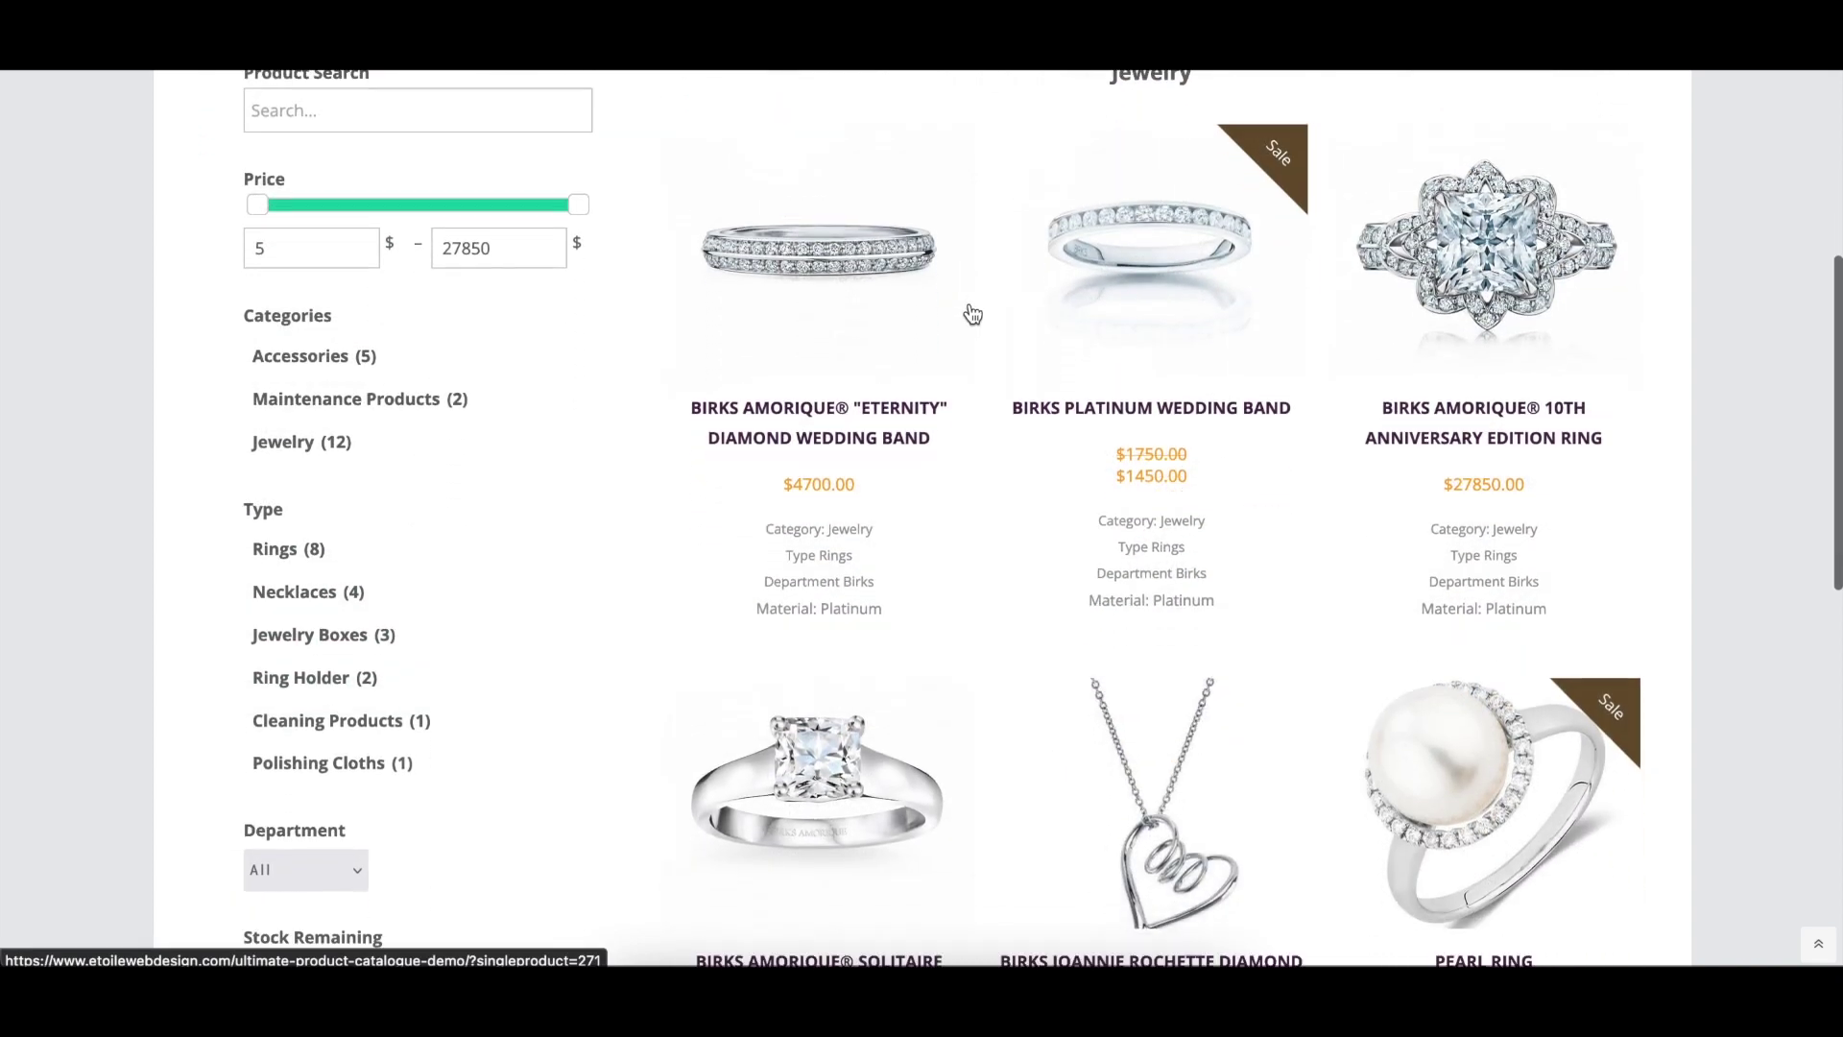
scroll(969, 313, "down", 2)
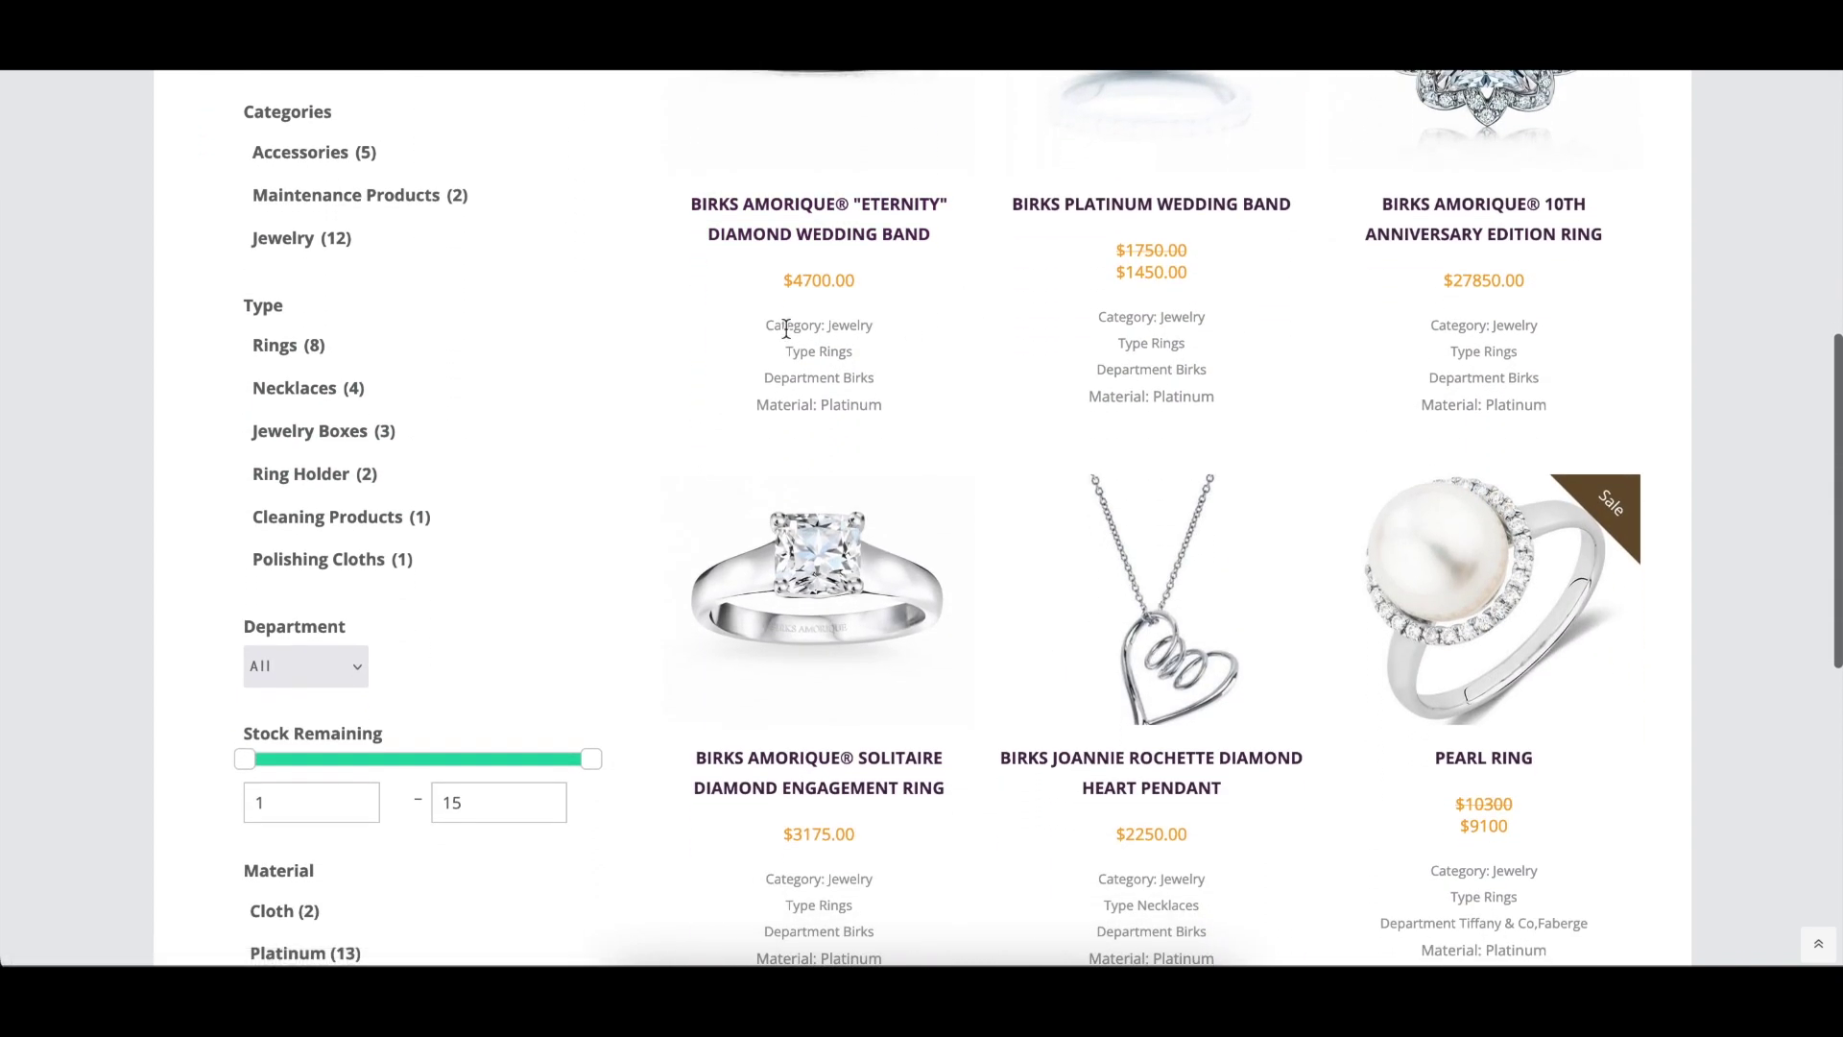
left_click_drag(845, 355, 896, 398)
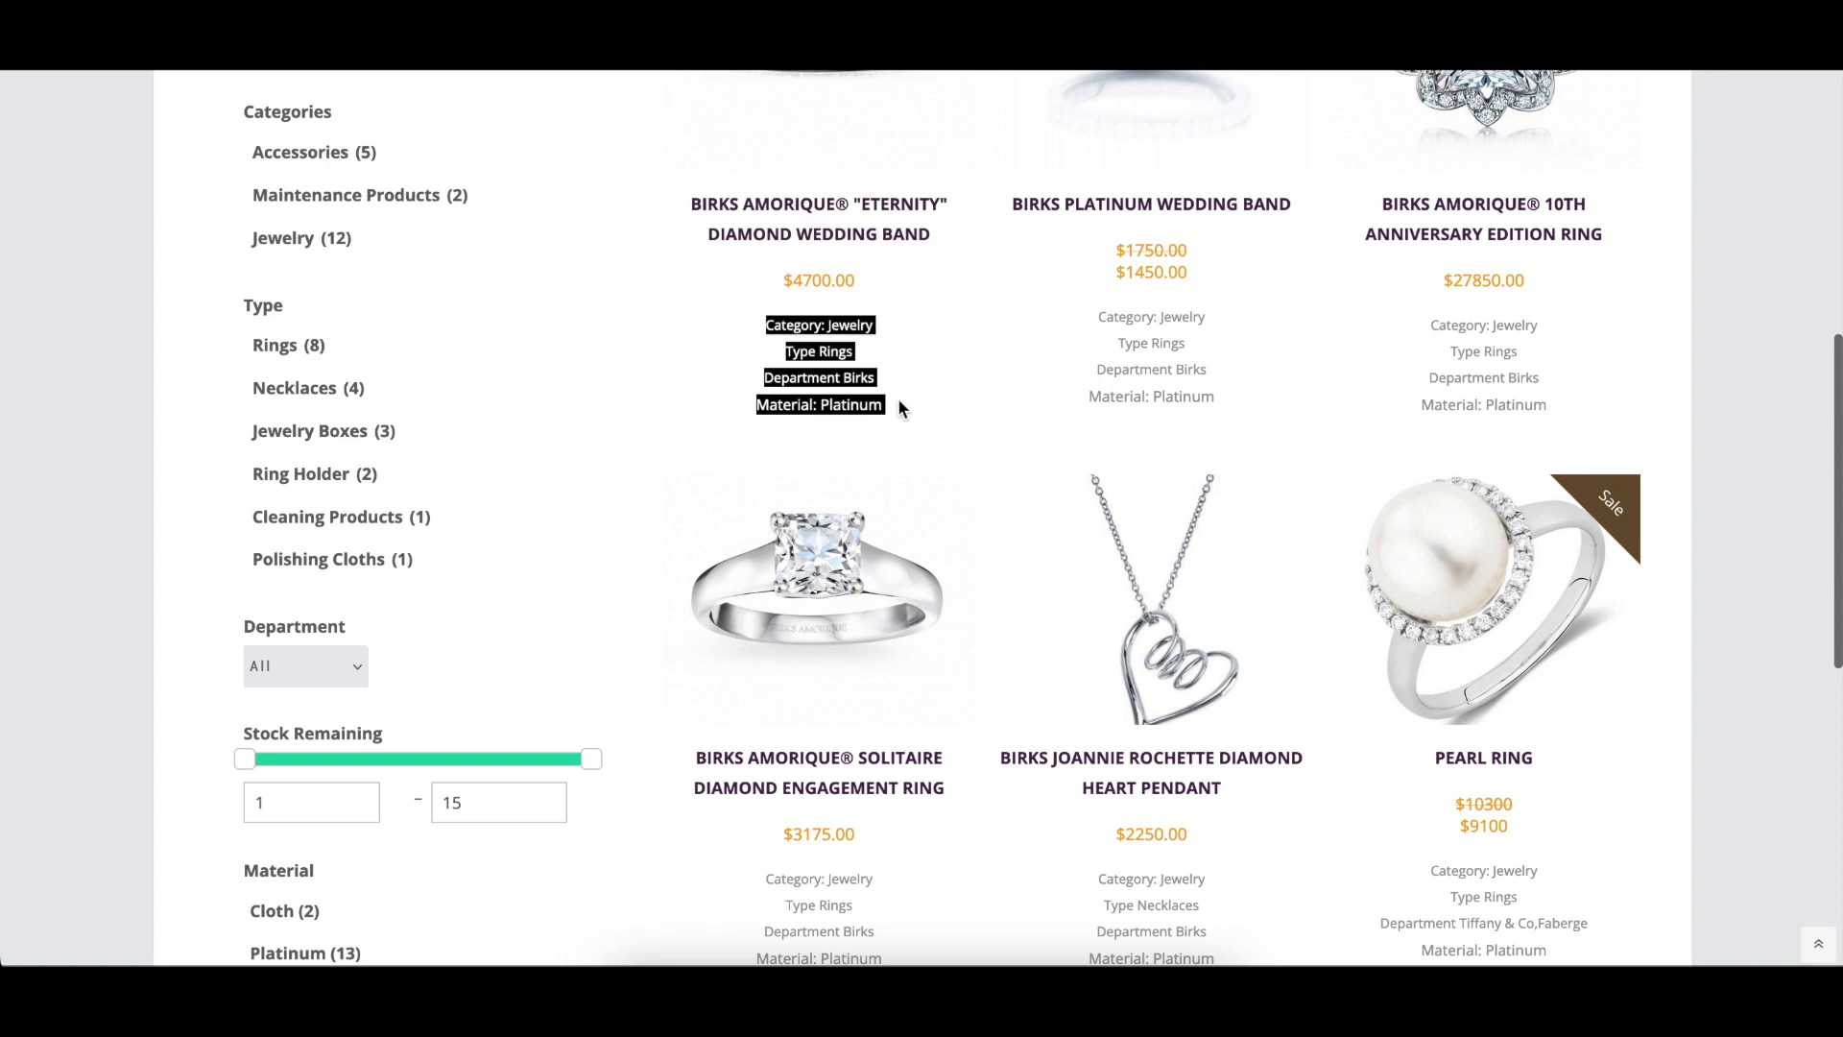
left_click(1023, 384)
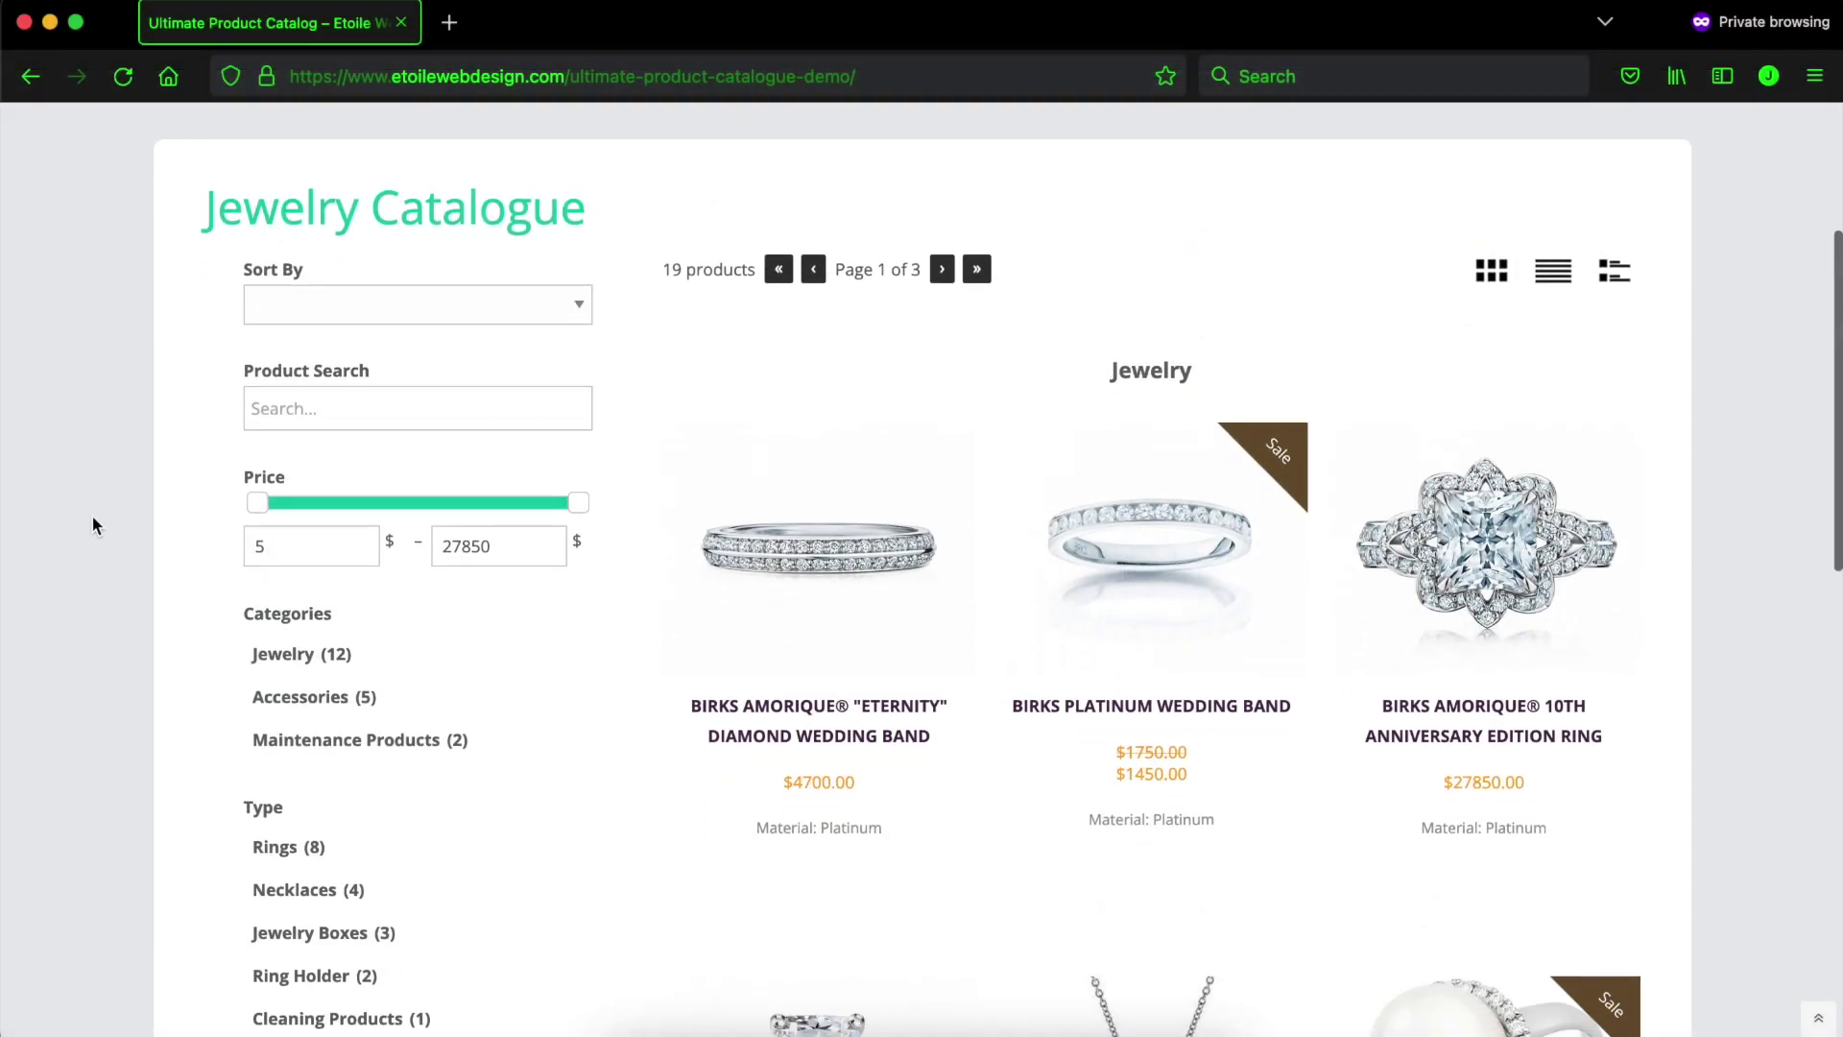
Filter the storefront to products tagged Tiffany & Co and Faberge.
scroll(144, 566, "down", 1)
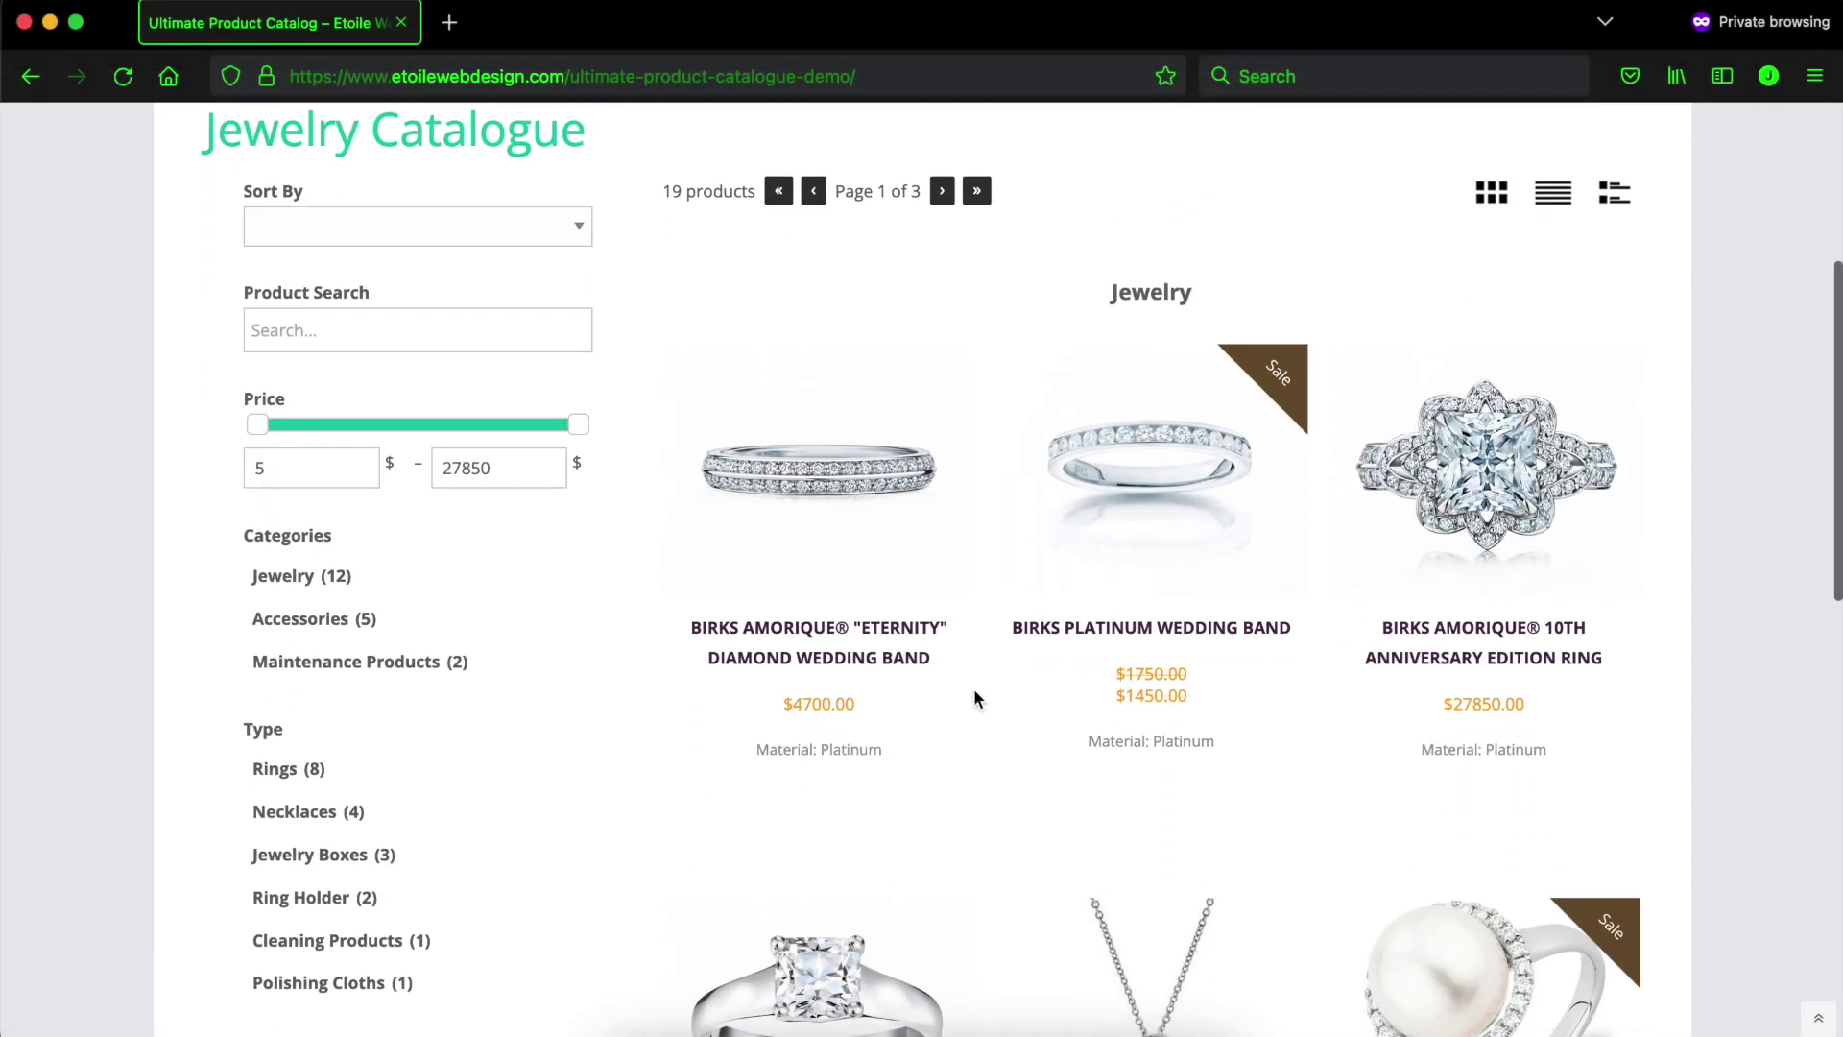
left_click(1053, 637)
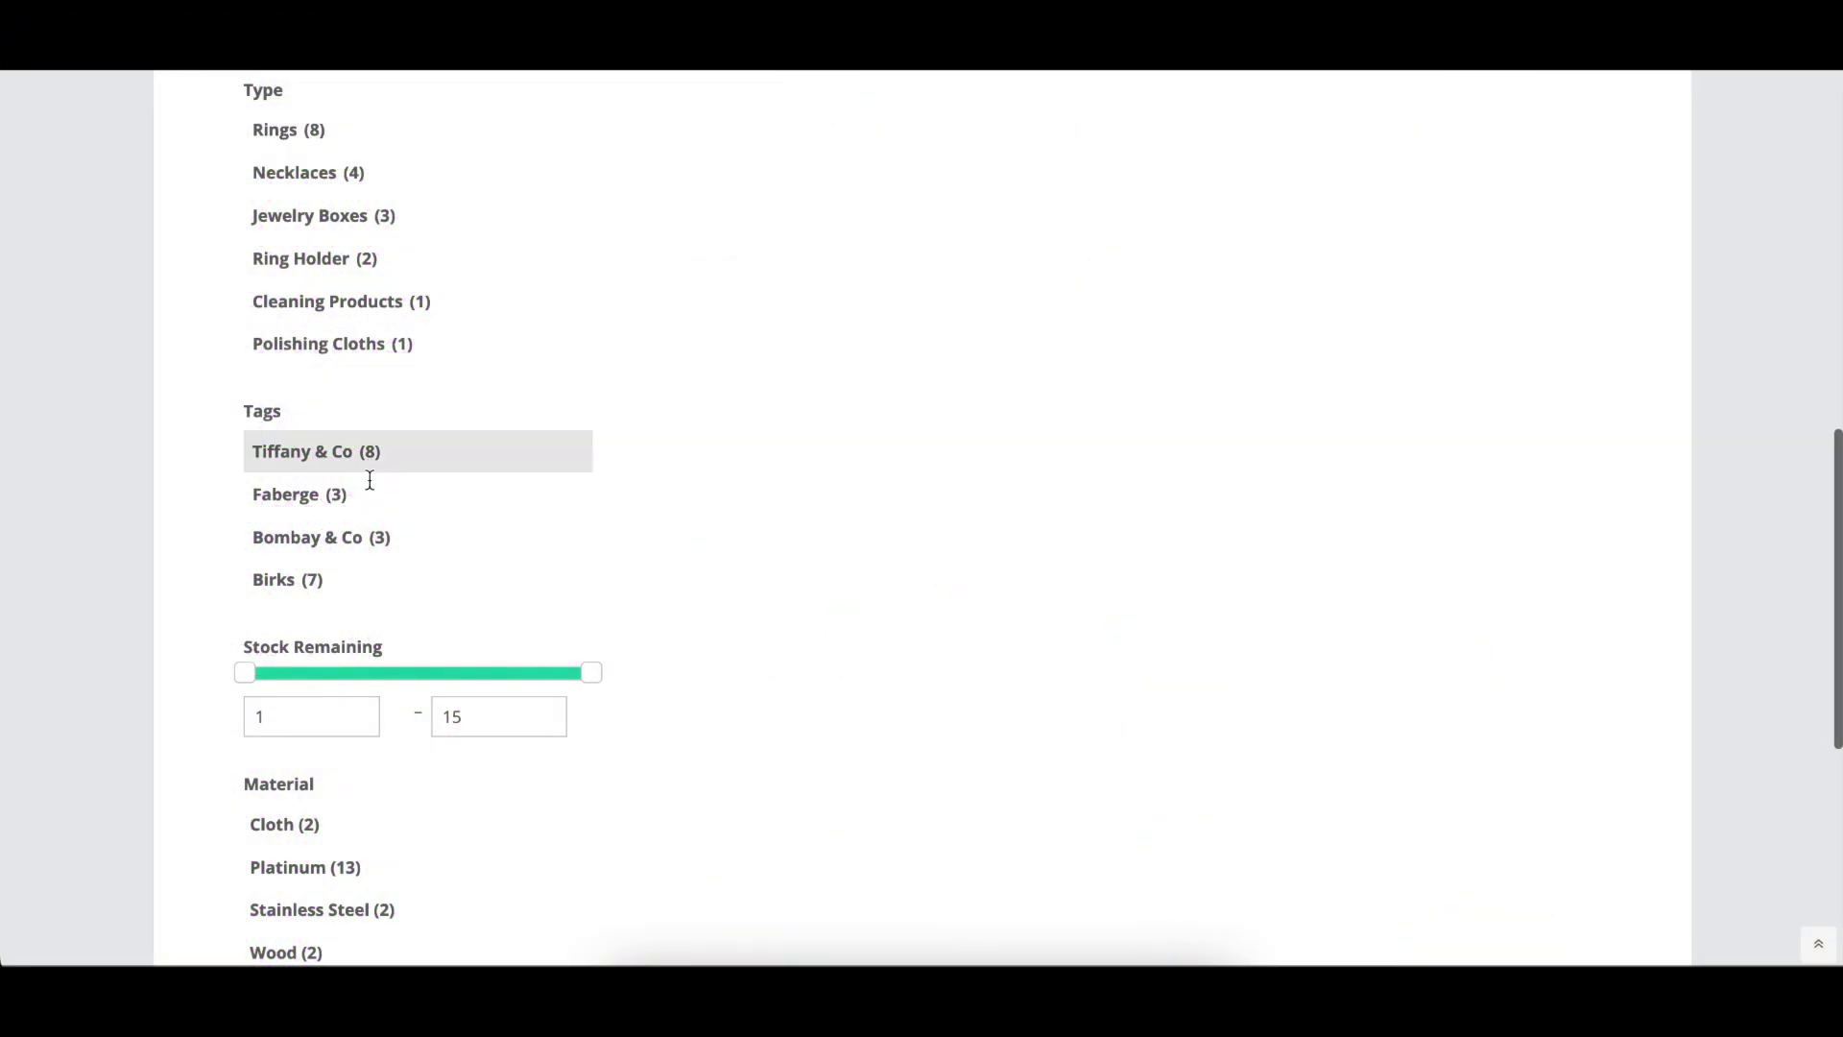
left_click(351, 408)
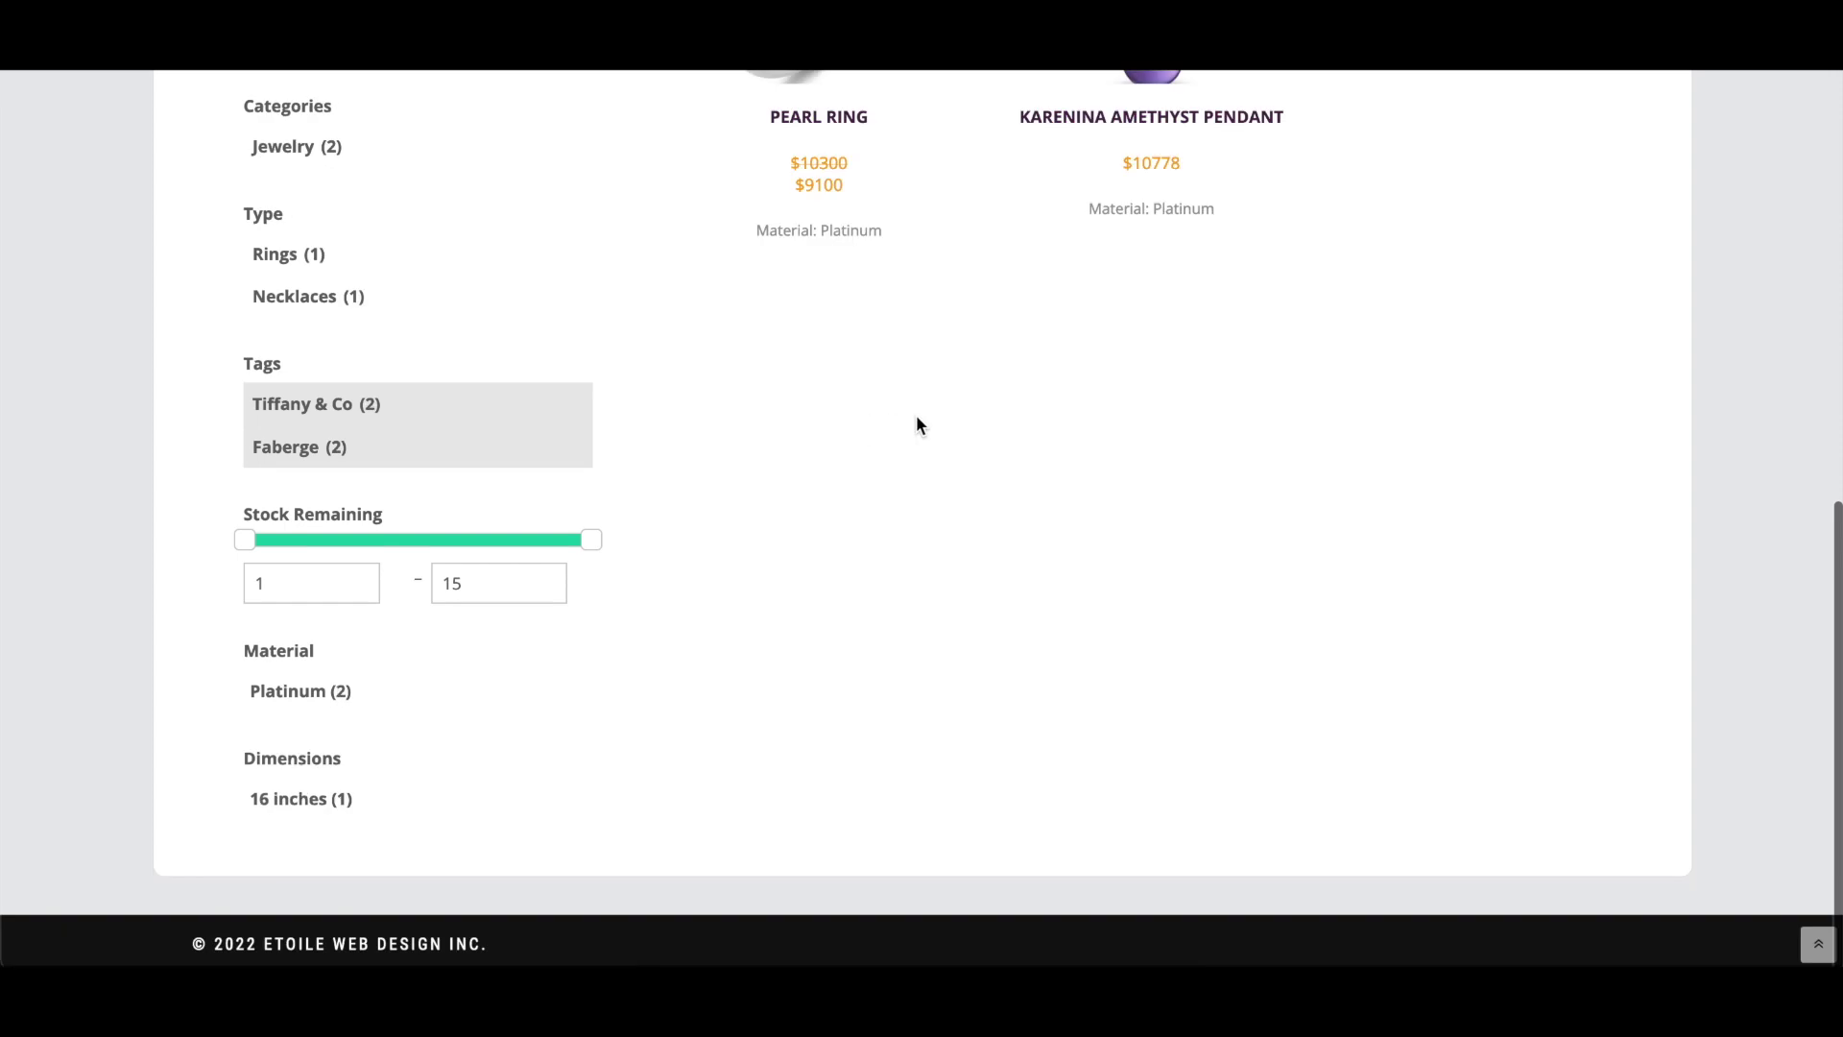
scroll(998, 412, "up", 4)
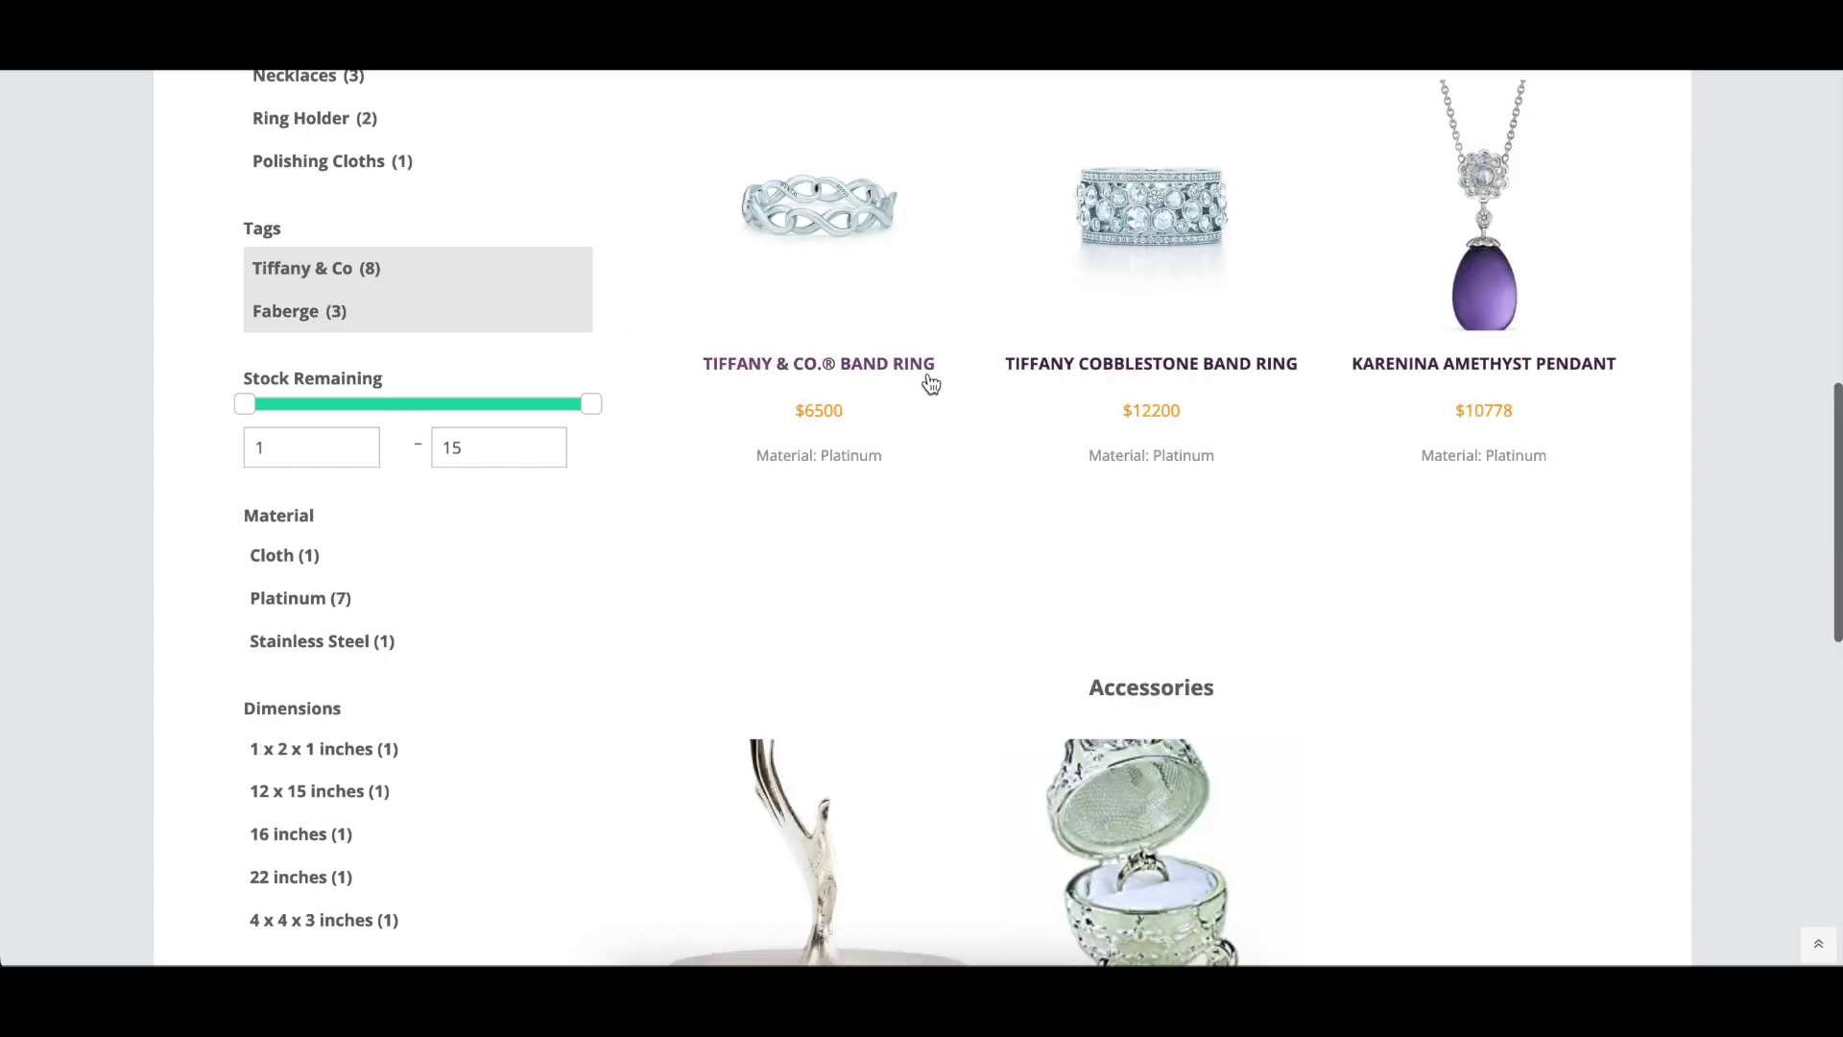
scroll(925, 379, "up", 4)
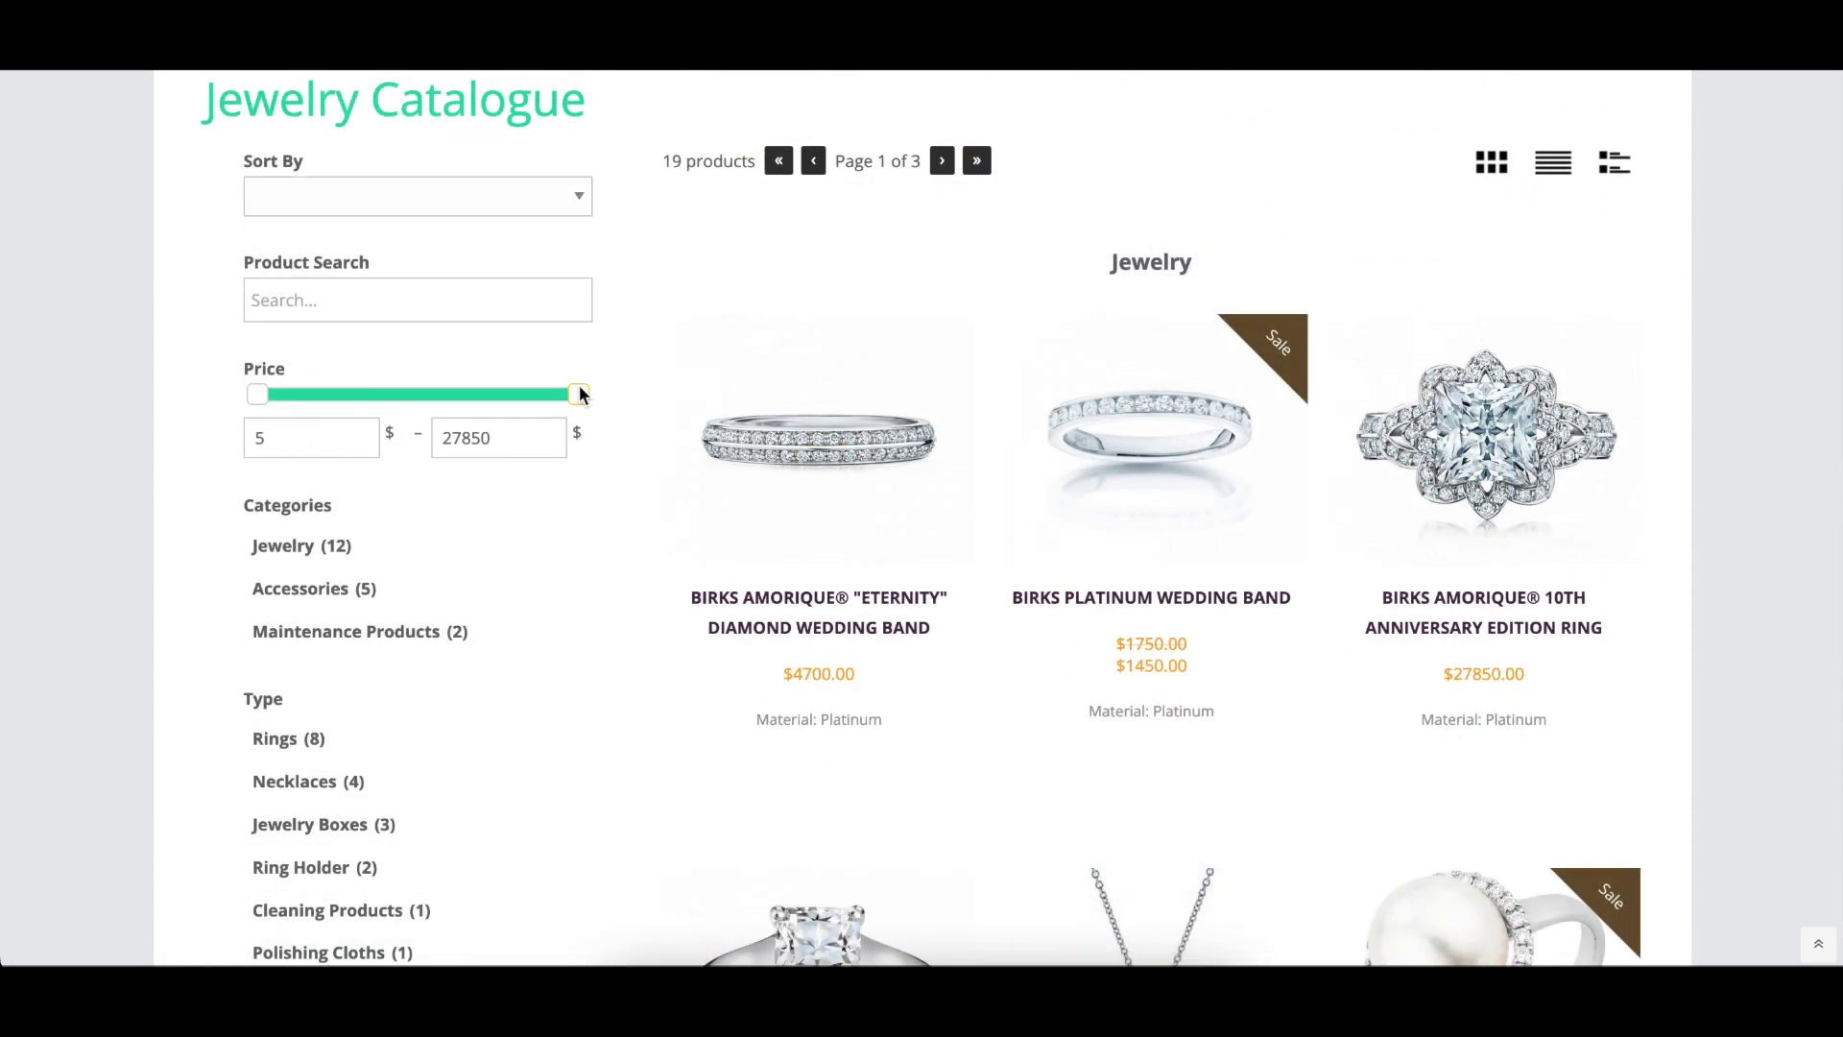
Set the price filter to a $5000 minimum and $18697 maximum.
left_click_drag(435, 395, 436, 396)
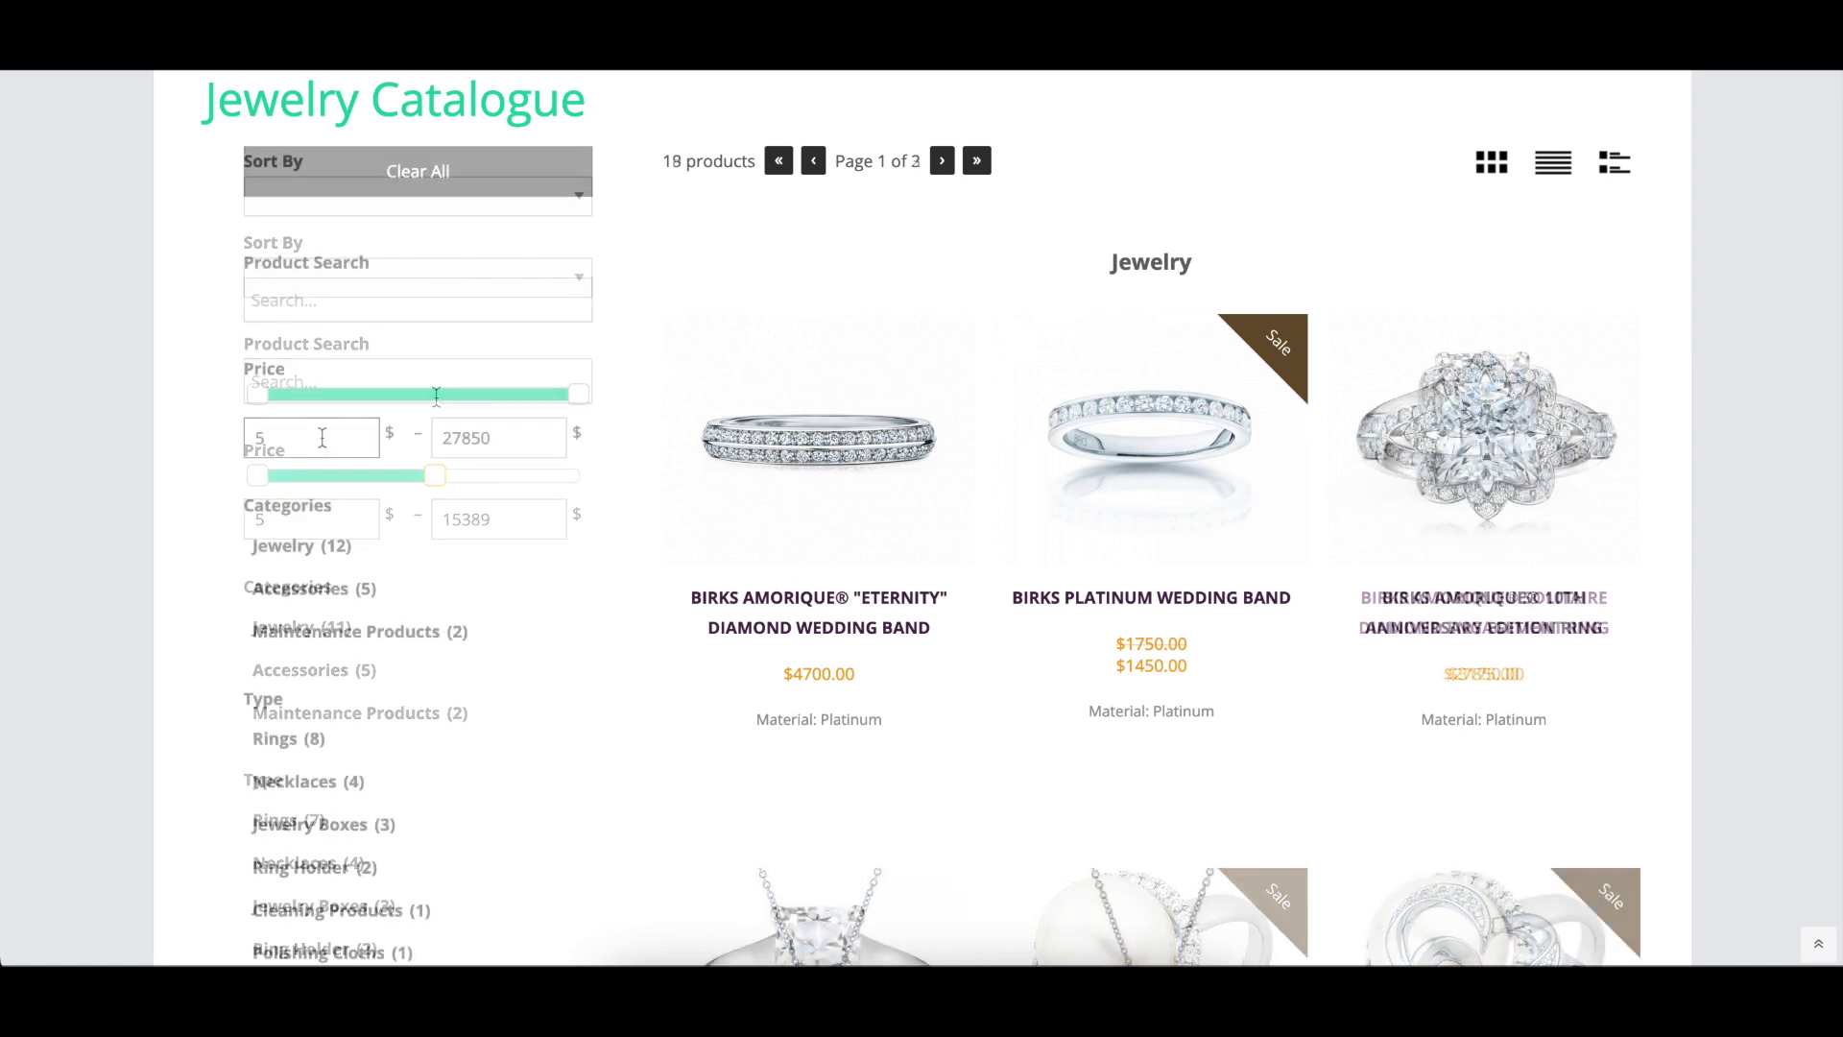
double_click(323, 438)
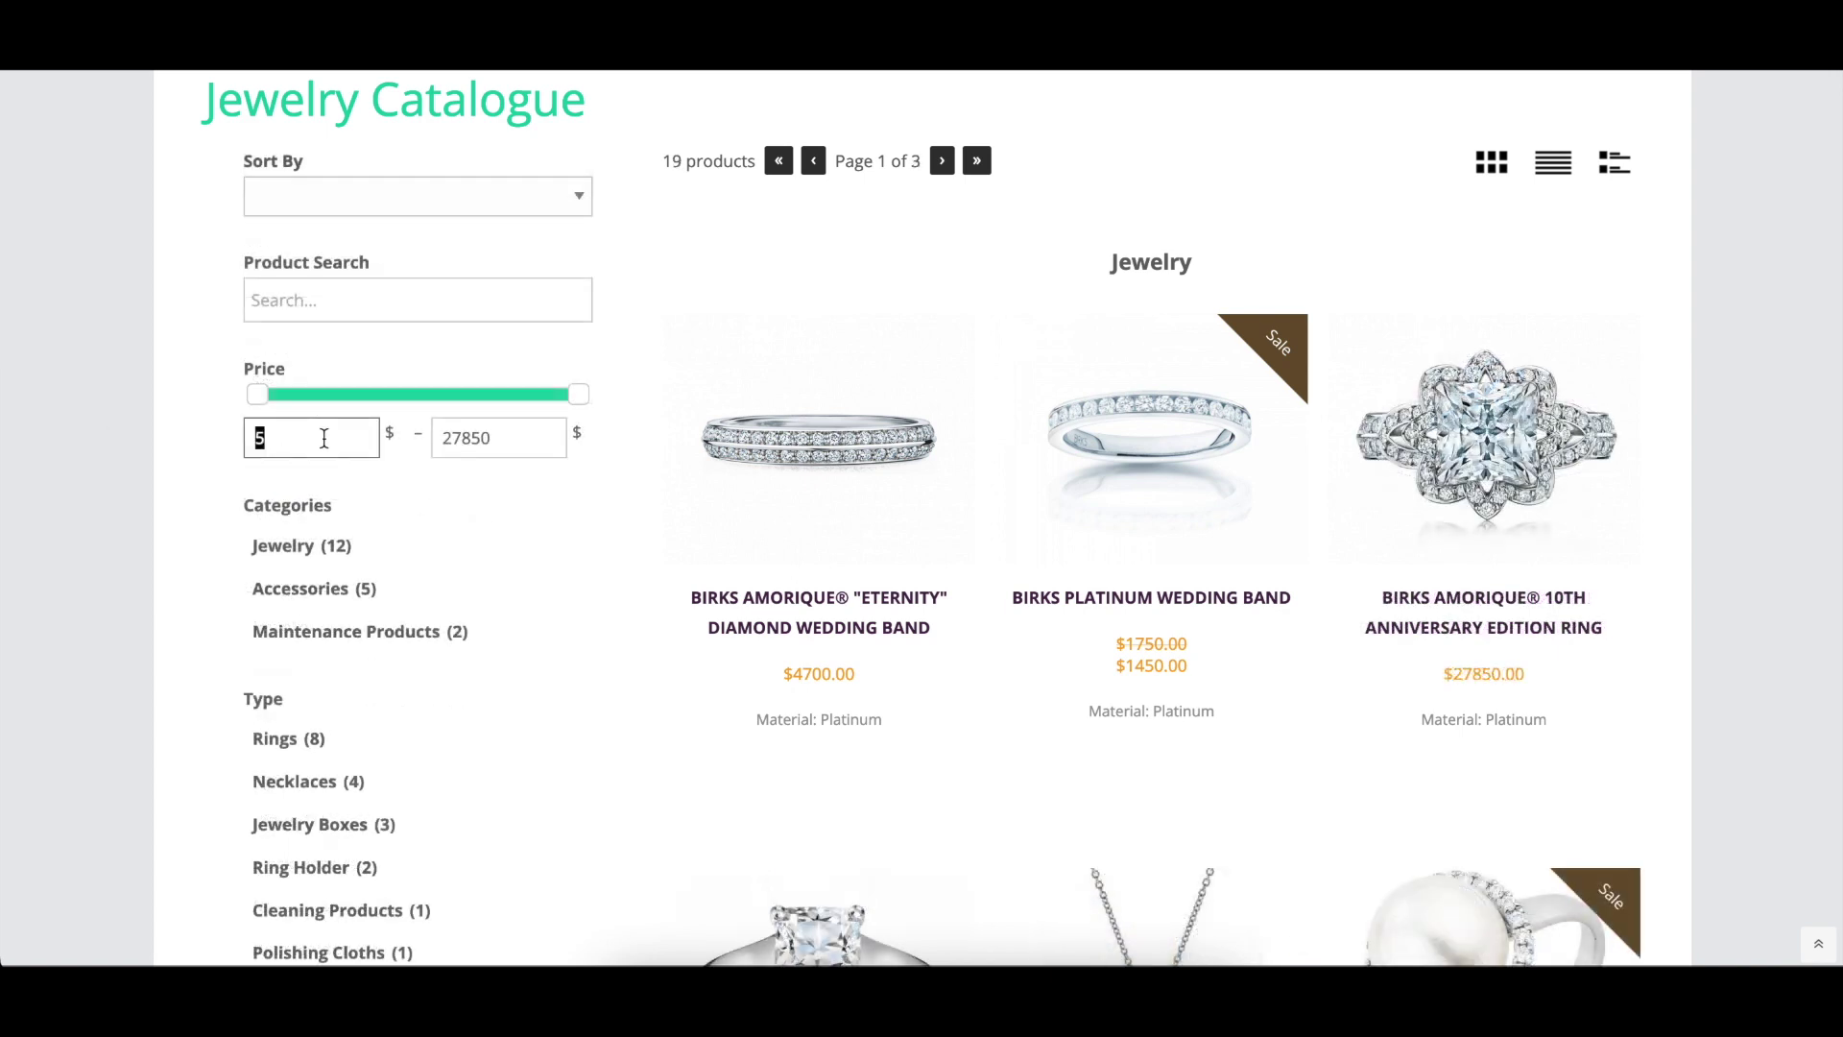
type("5000")
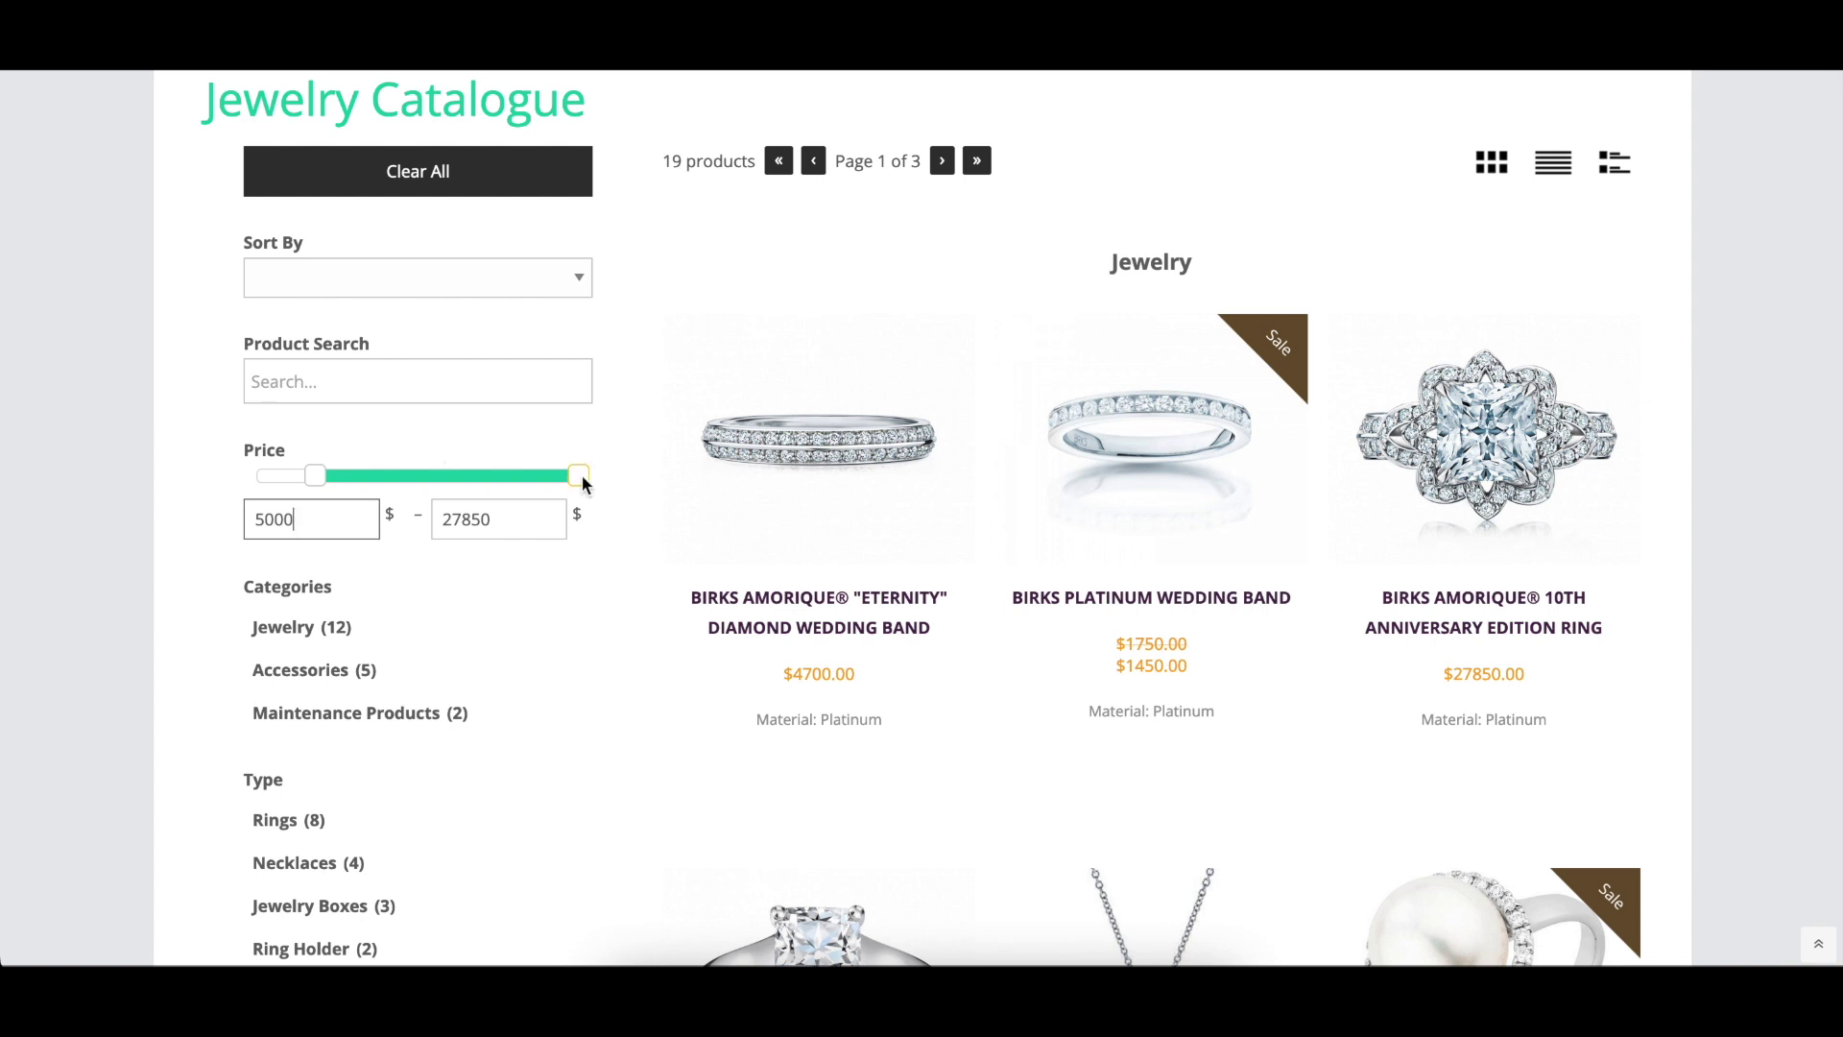
left_click_drag(583, 478, 478, 479)
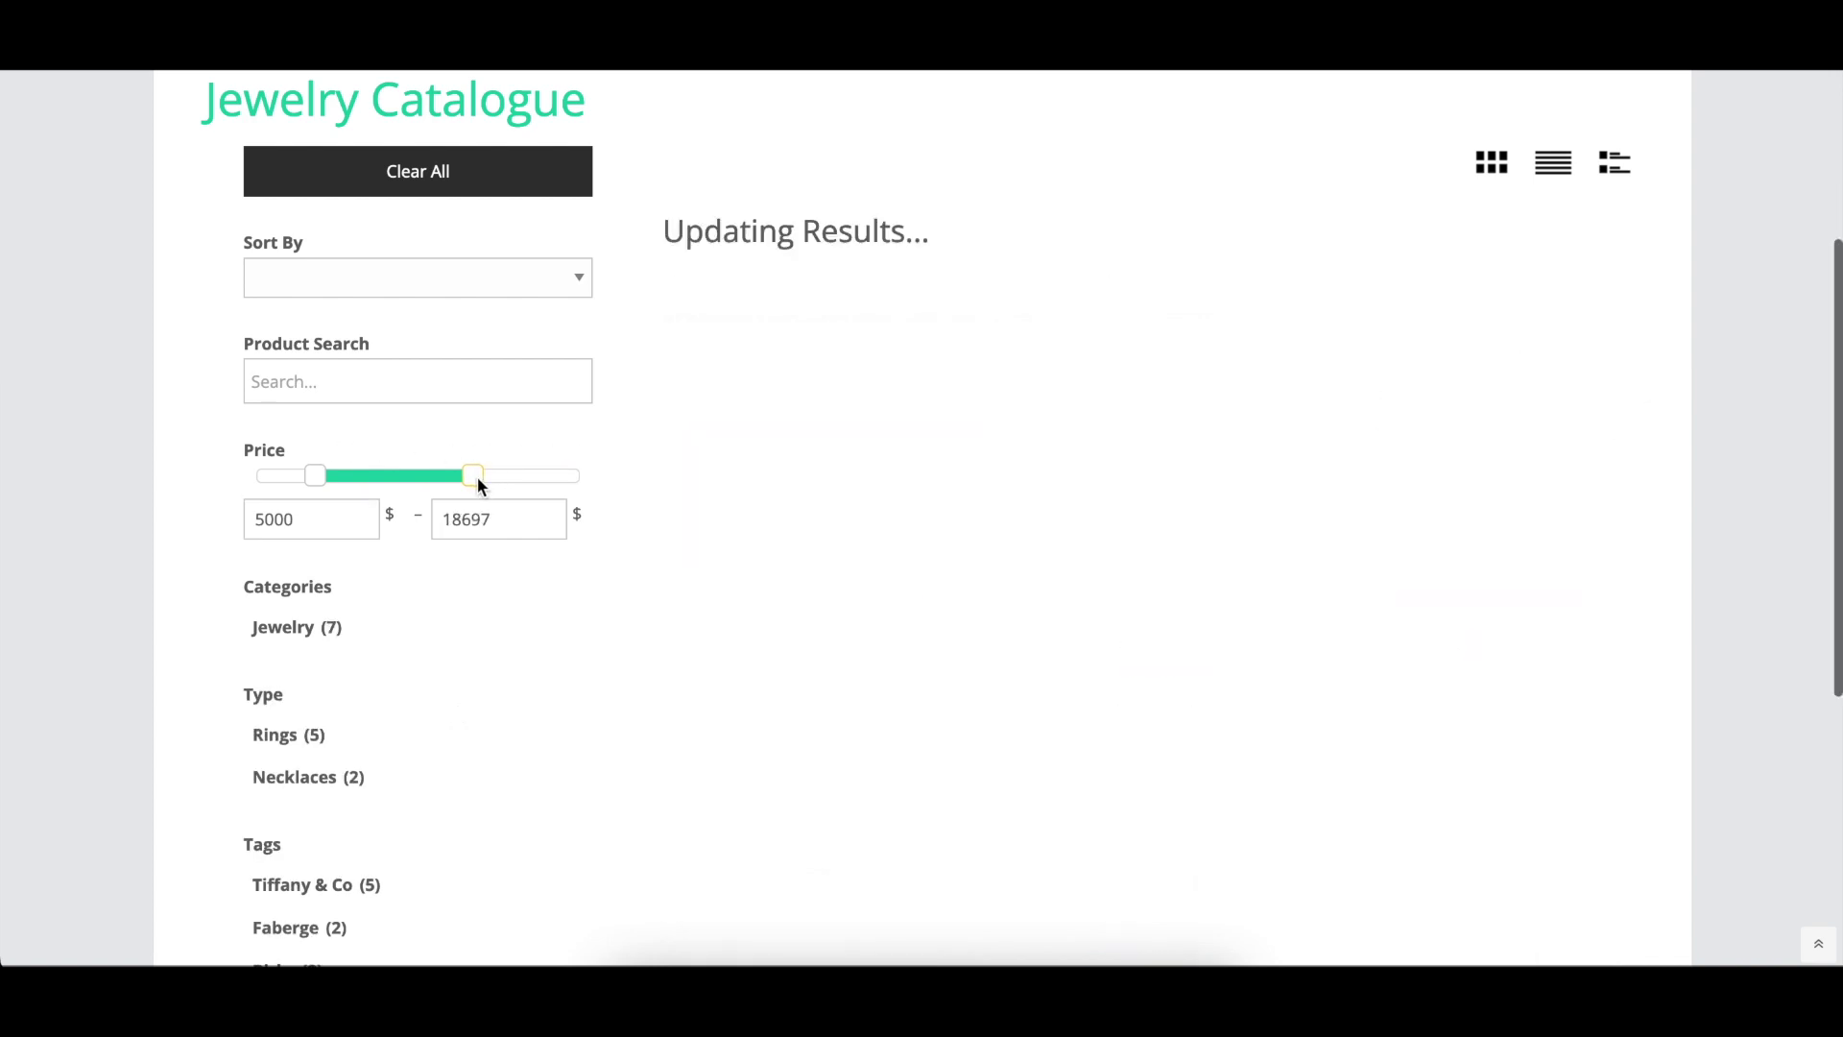
scroll(666, 465, "down", 2)
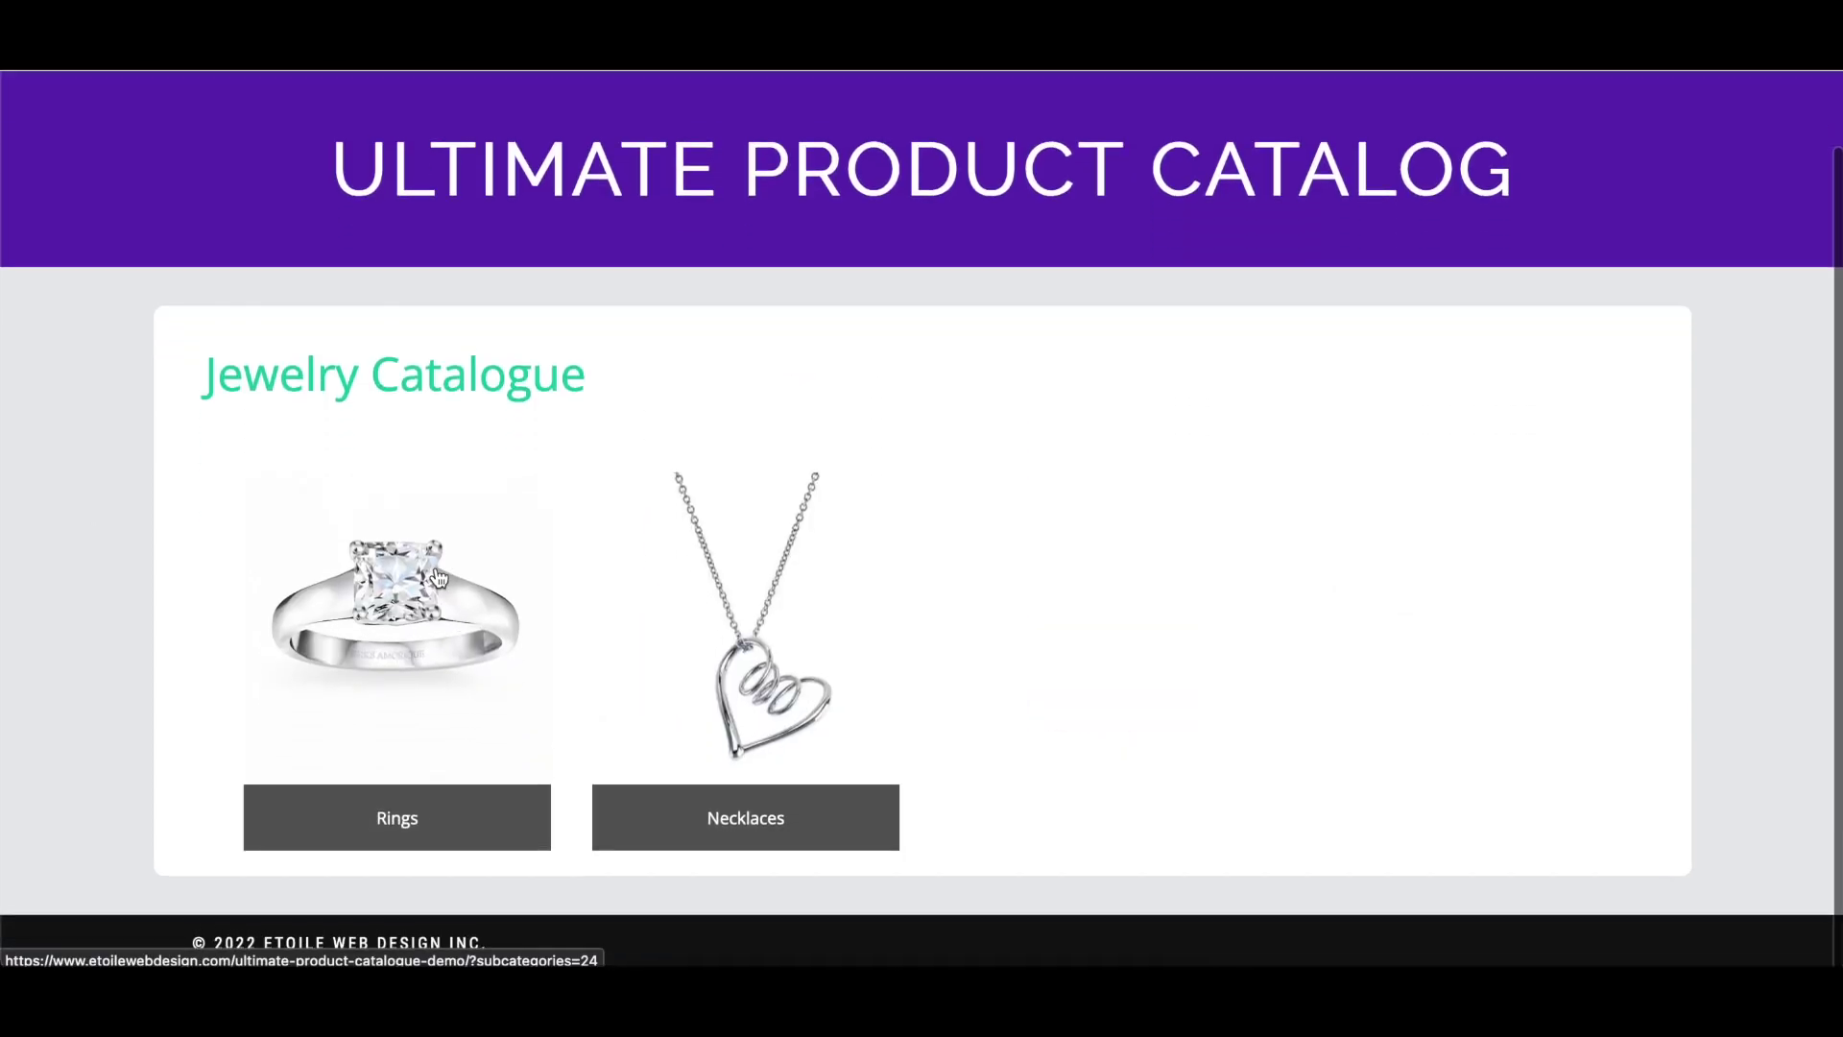
Open the Rings tile and scroll through the eight rings and filter sidebar.
left_click(437, 576)
scroll(436, 576, "down", 3)
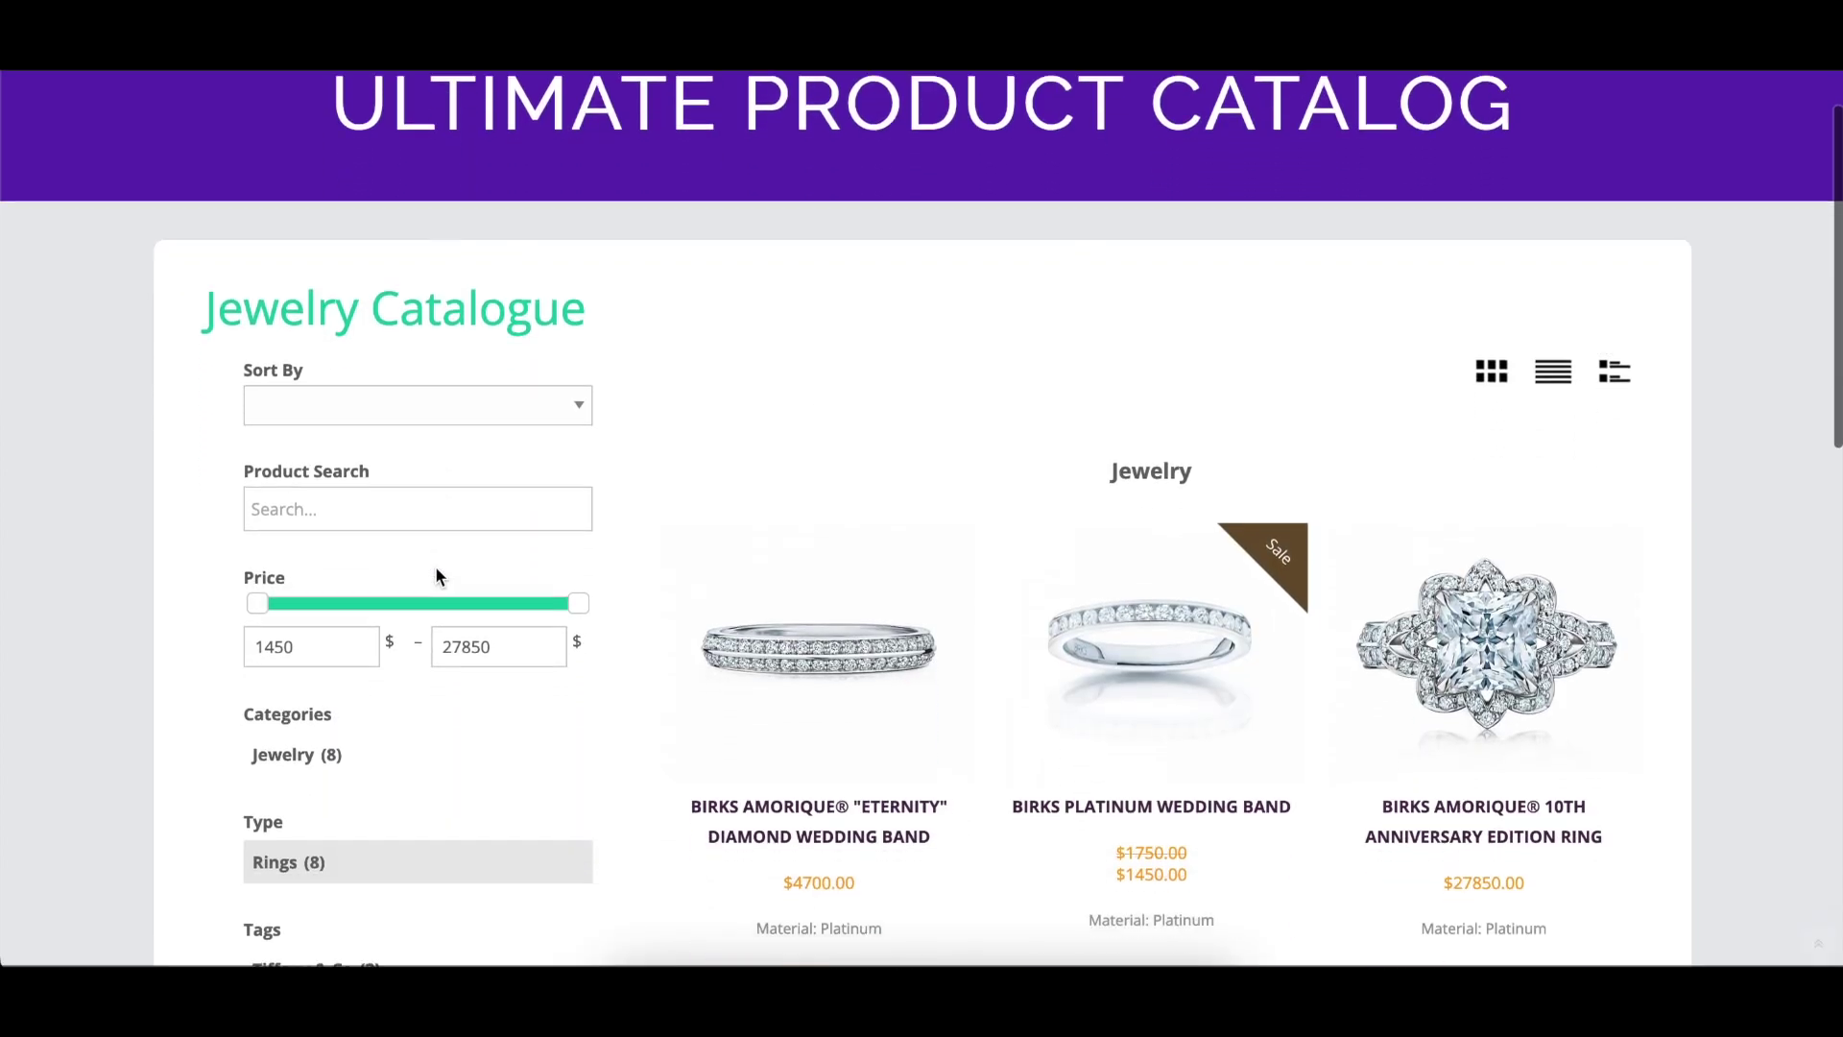
scroll(436, 568, "down", 6)
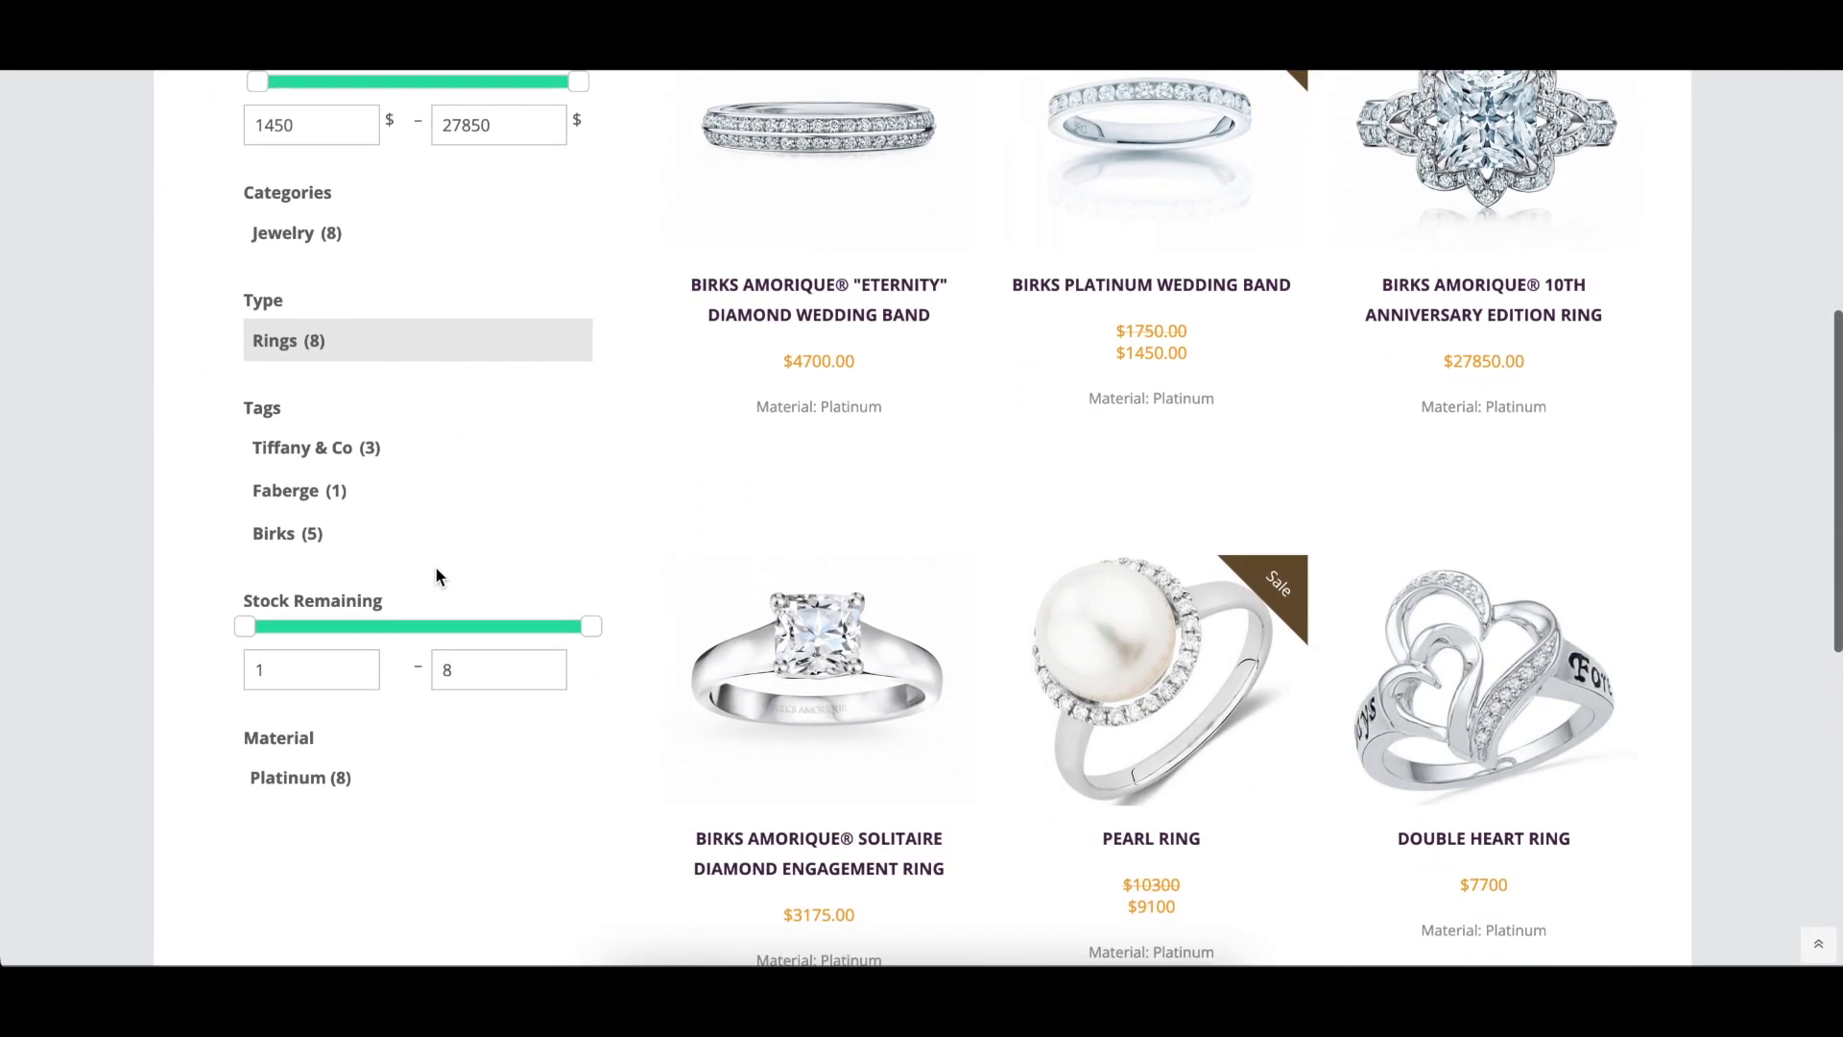
scroll(435, 569, "down", 3)
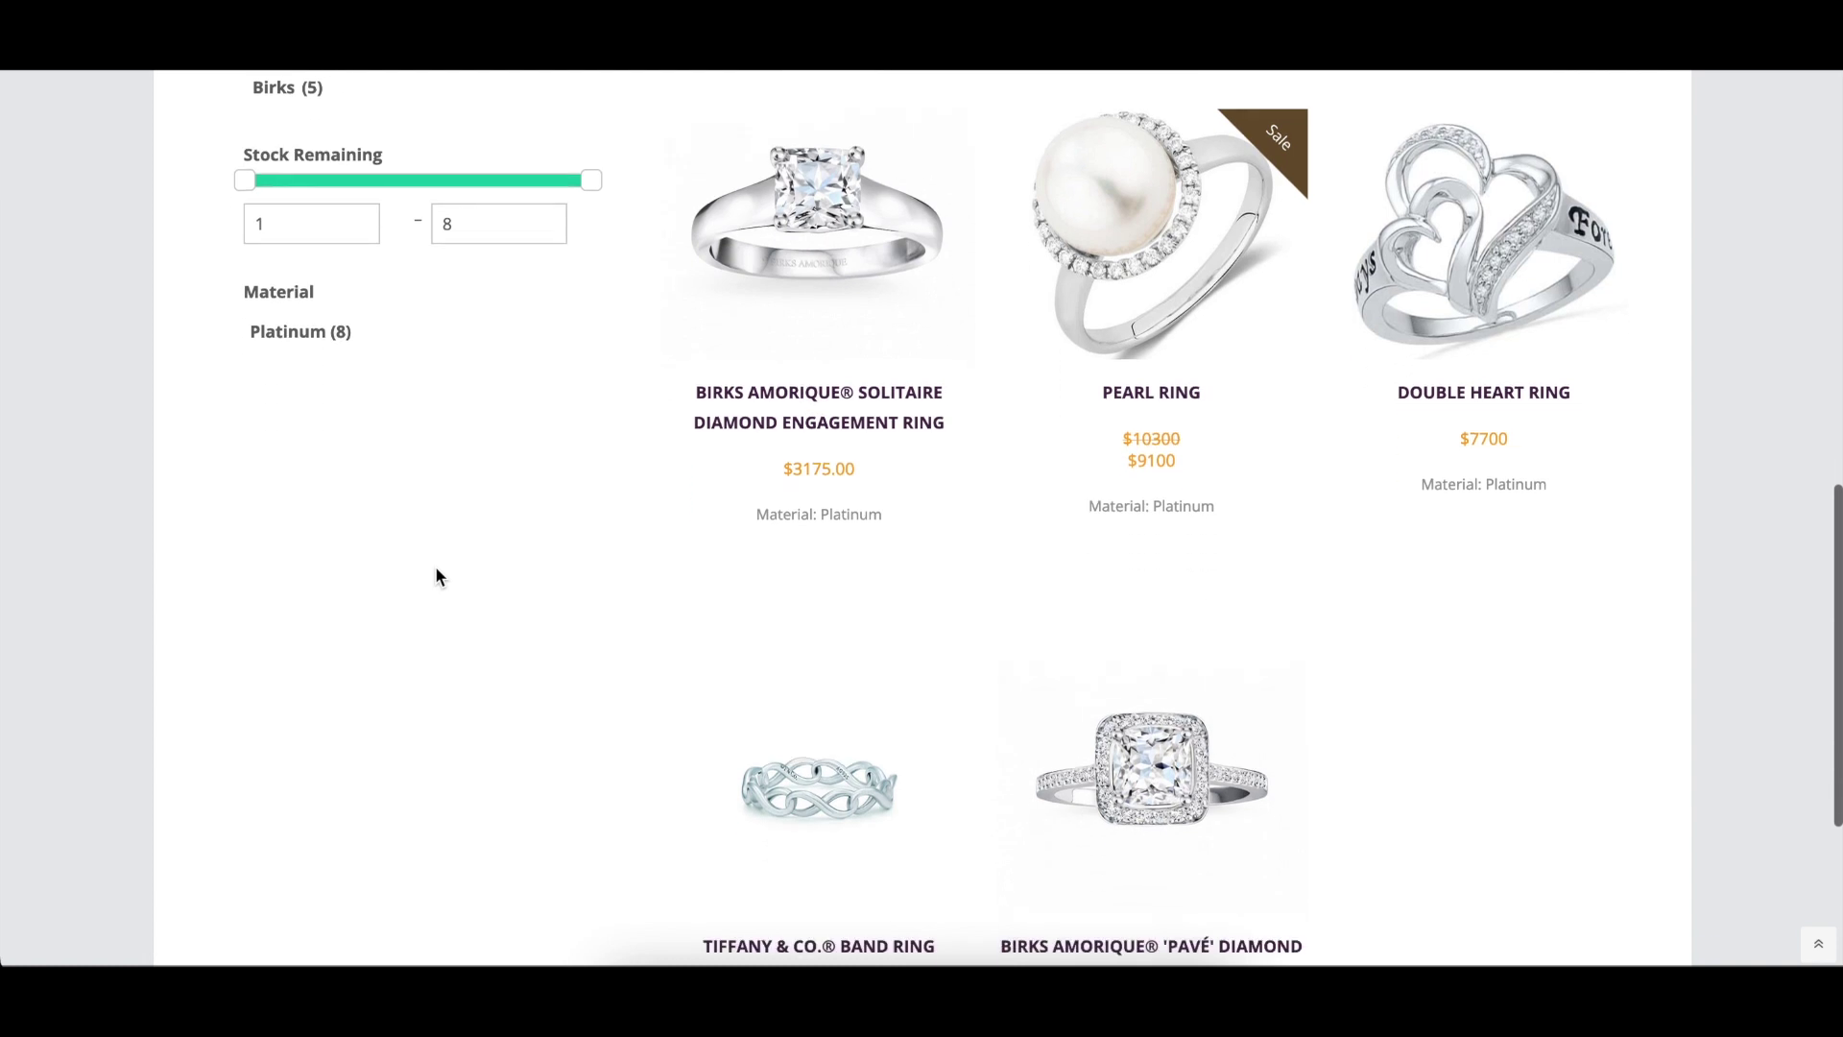
scroll(435, 572, "down", 1)
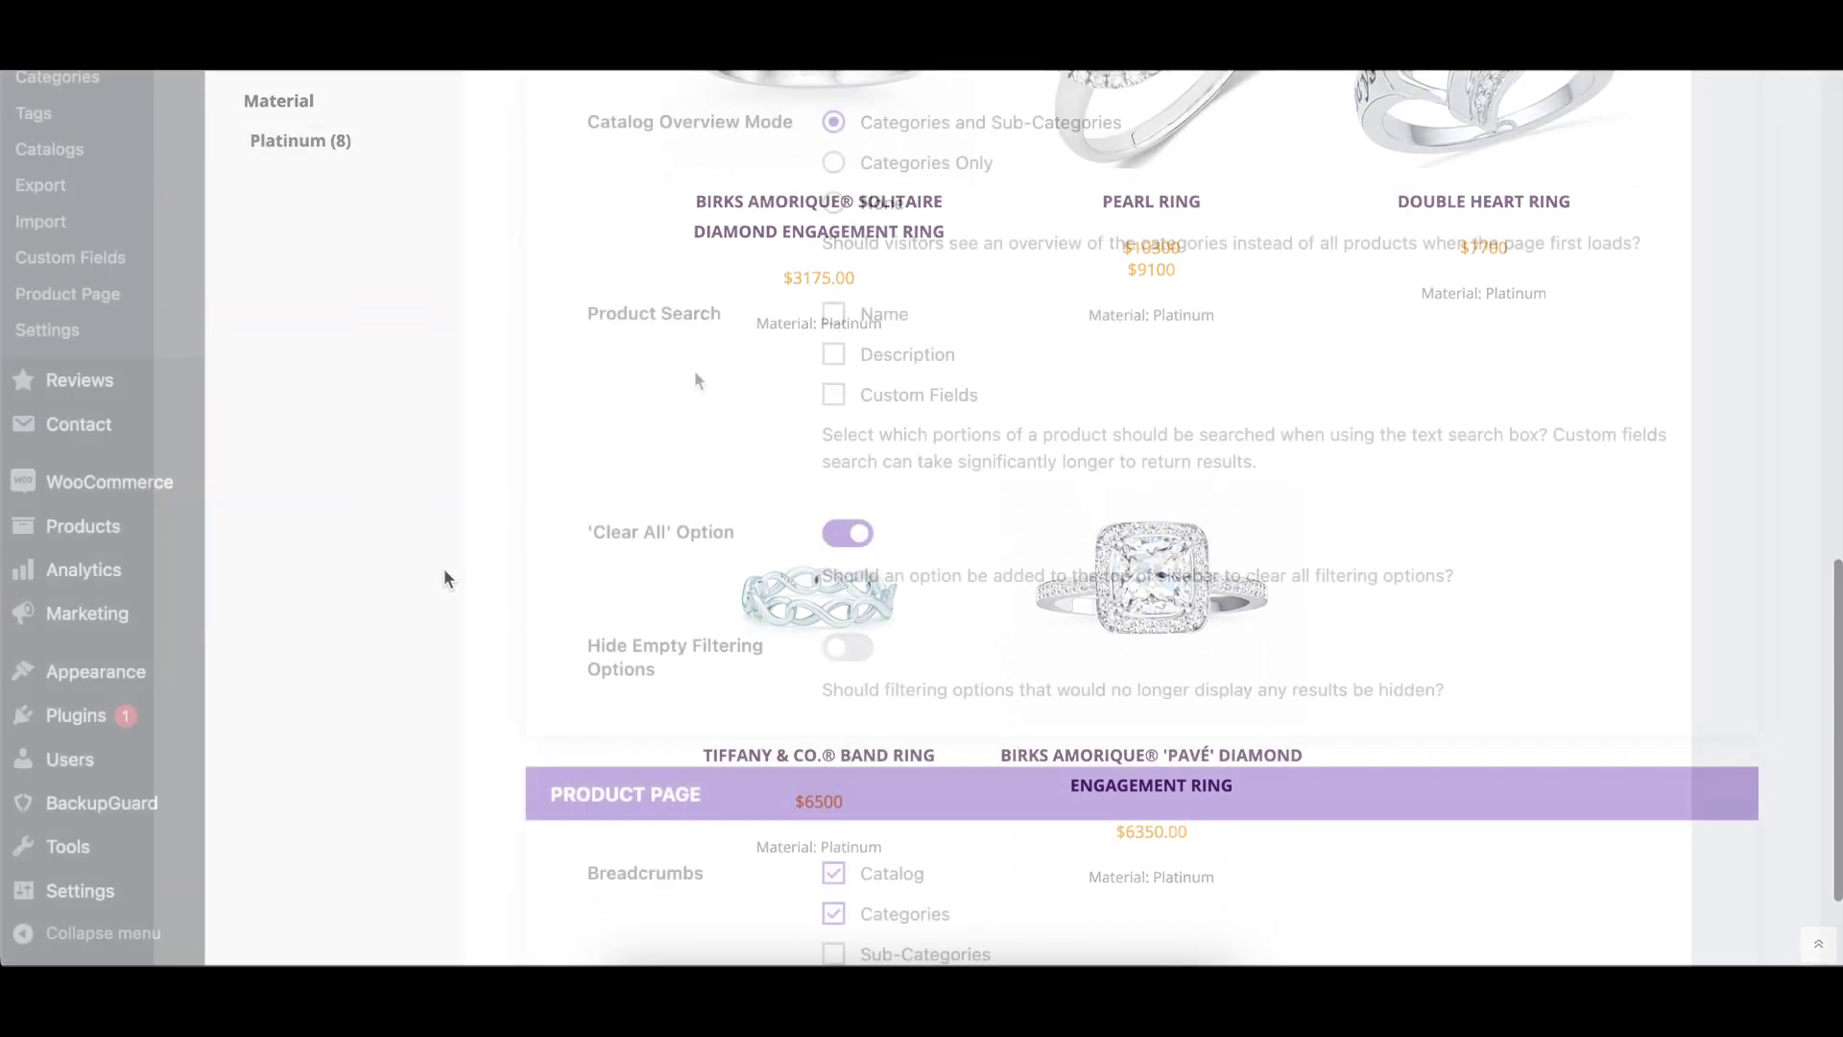
Let product search match product names, then search the storefront catalogue for 'amo'.
left_click(836, 315)
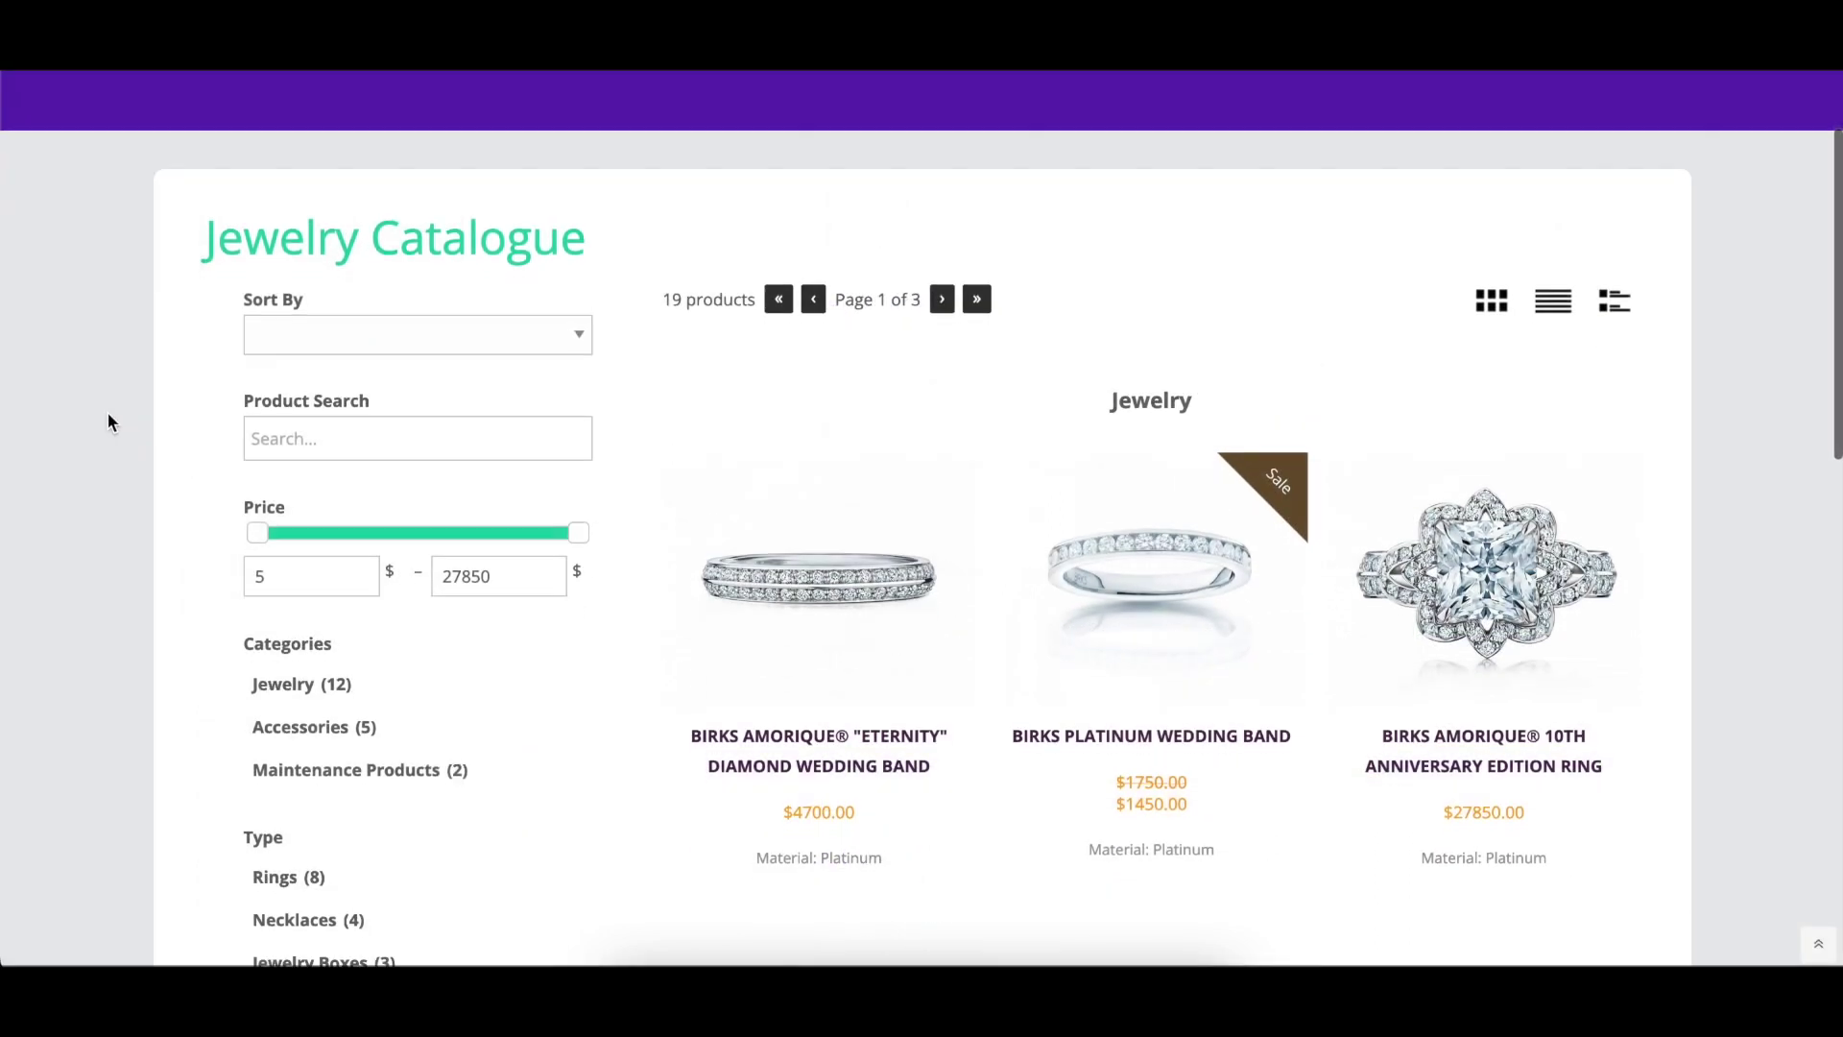
scroll(106, 411, "down", 1)
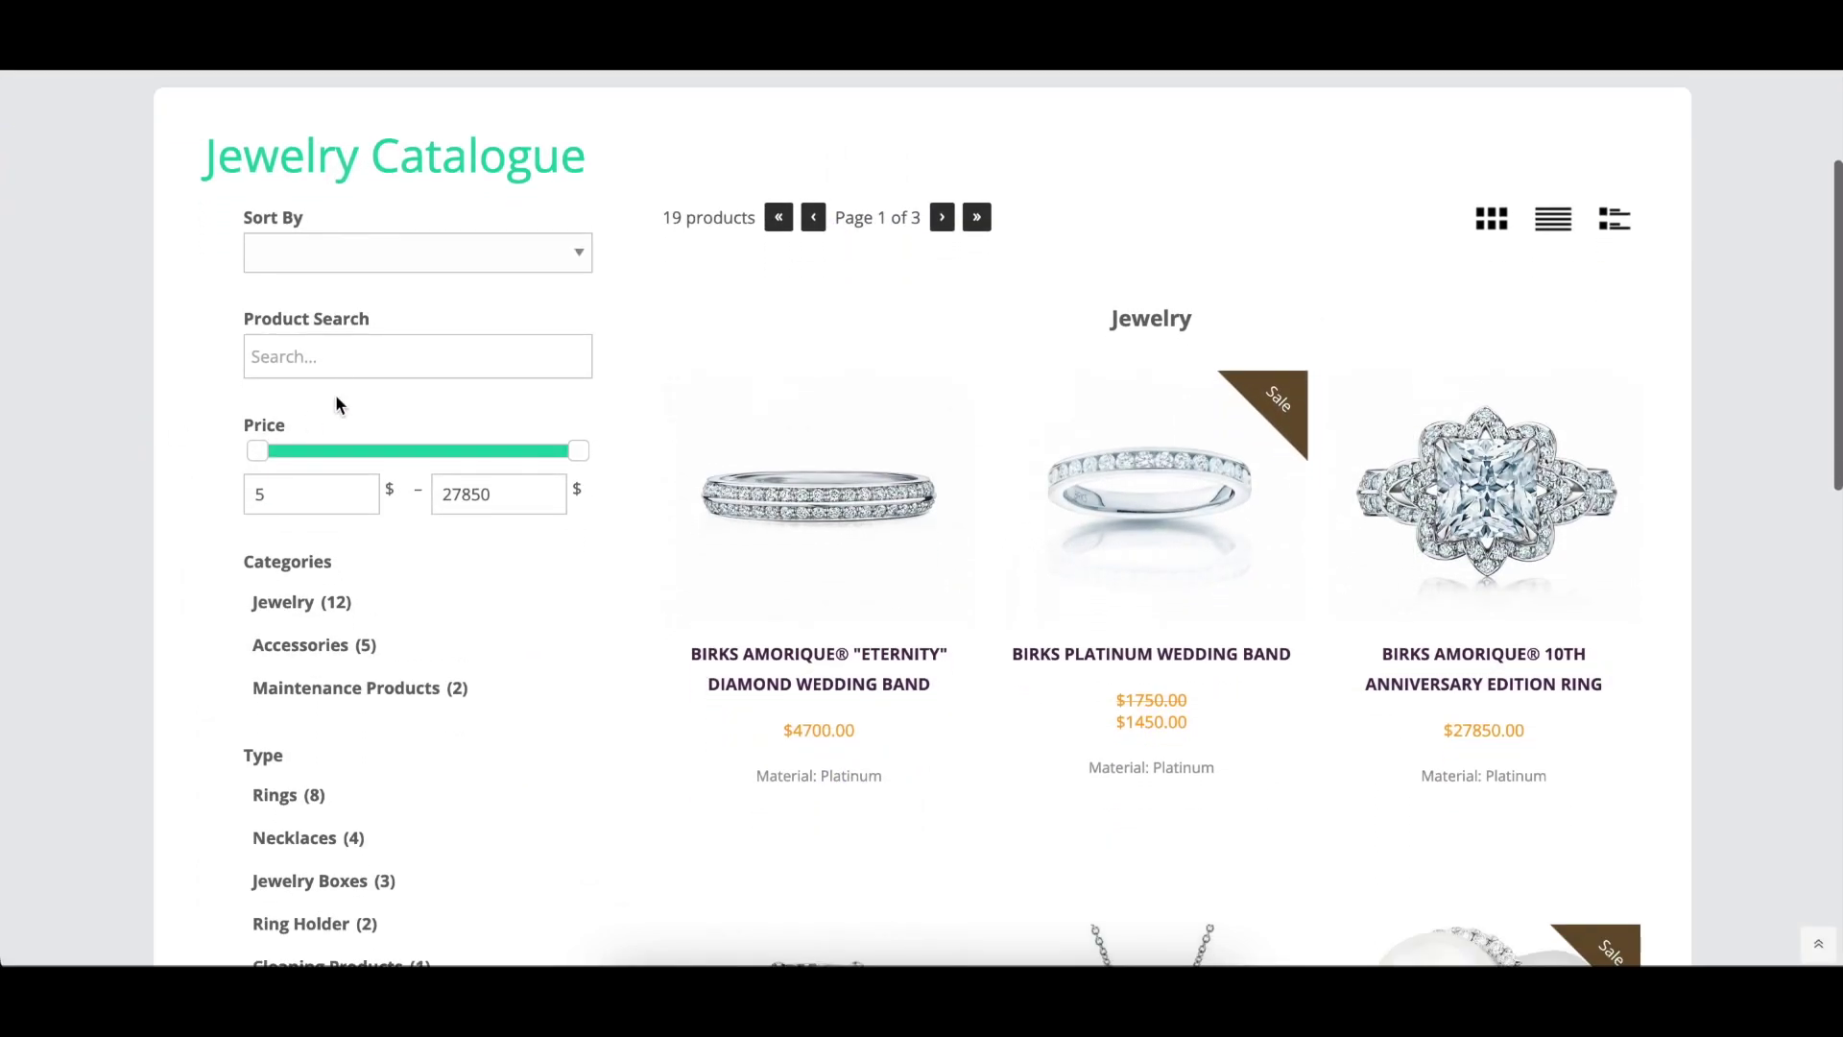
left_click(342, 360)
type("amorique")
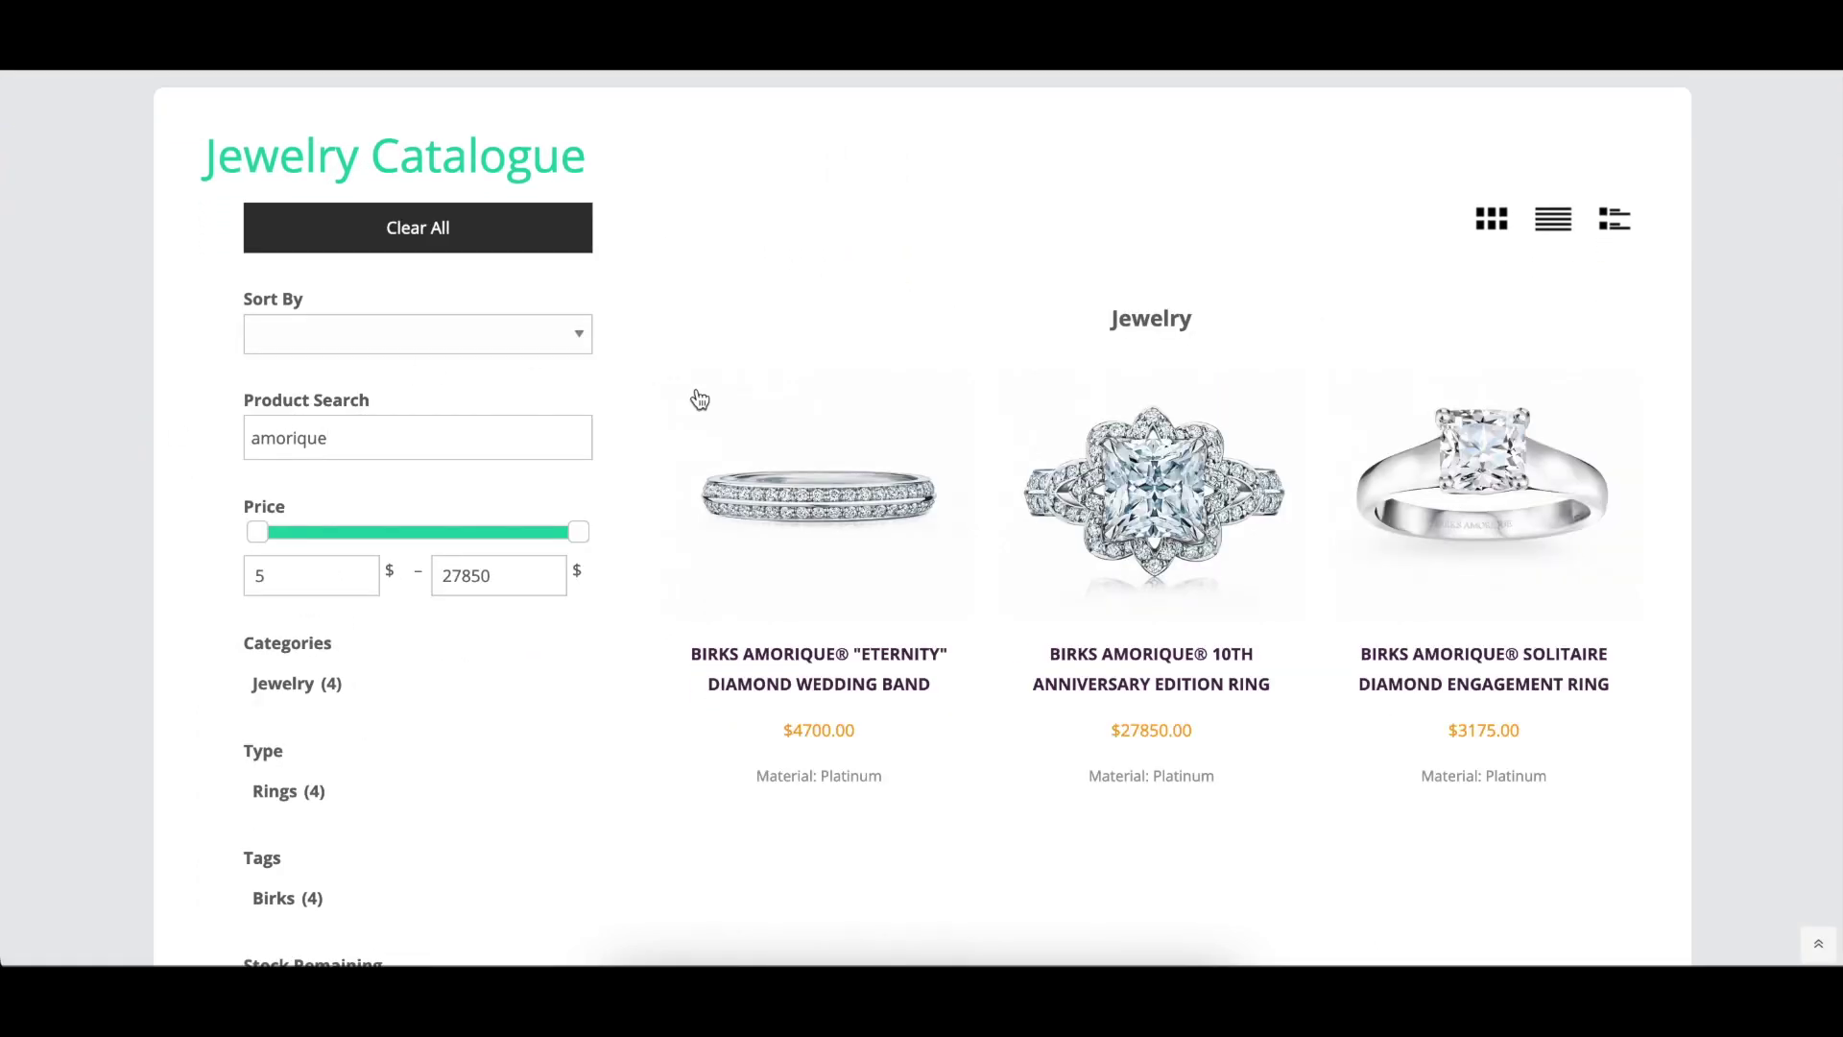
scroll(838, 422, "down", 3)
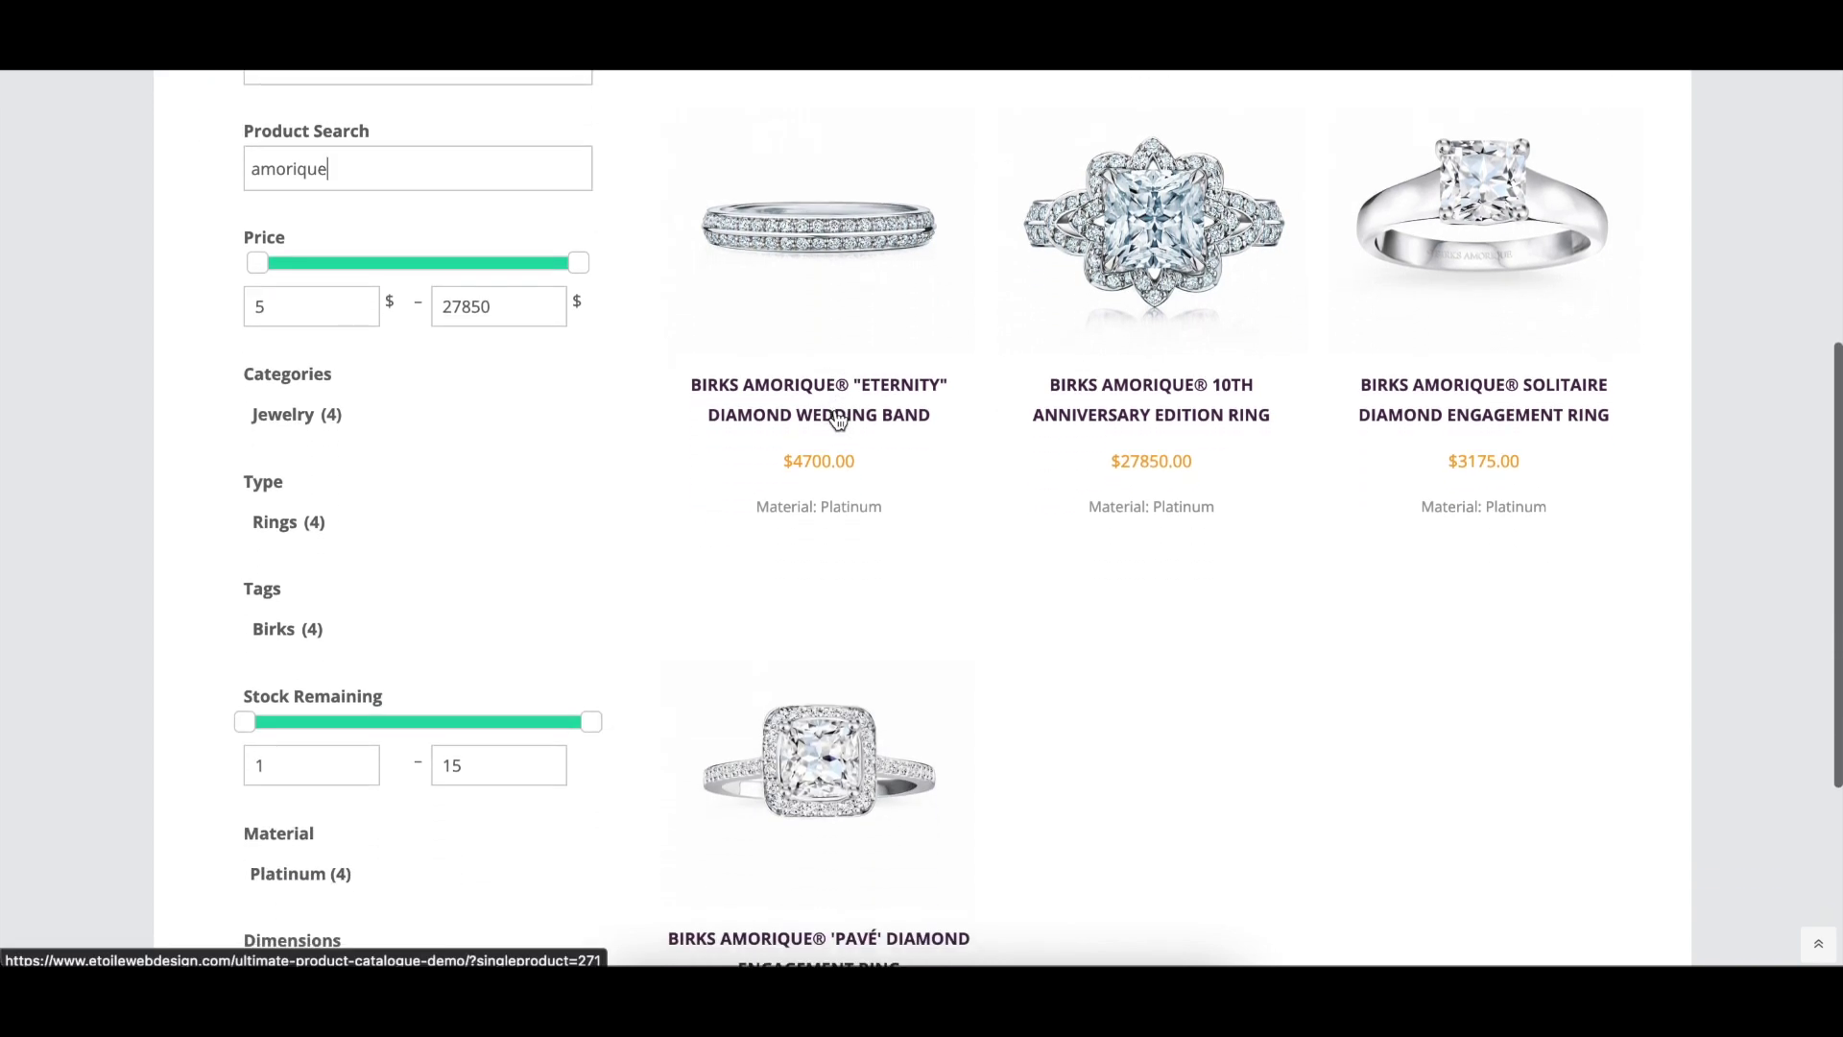
scroll(838, 420, "down", 1)
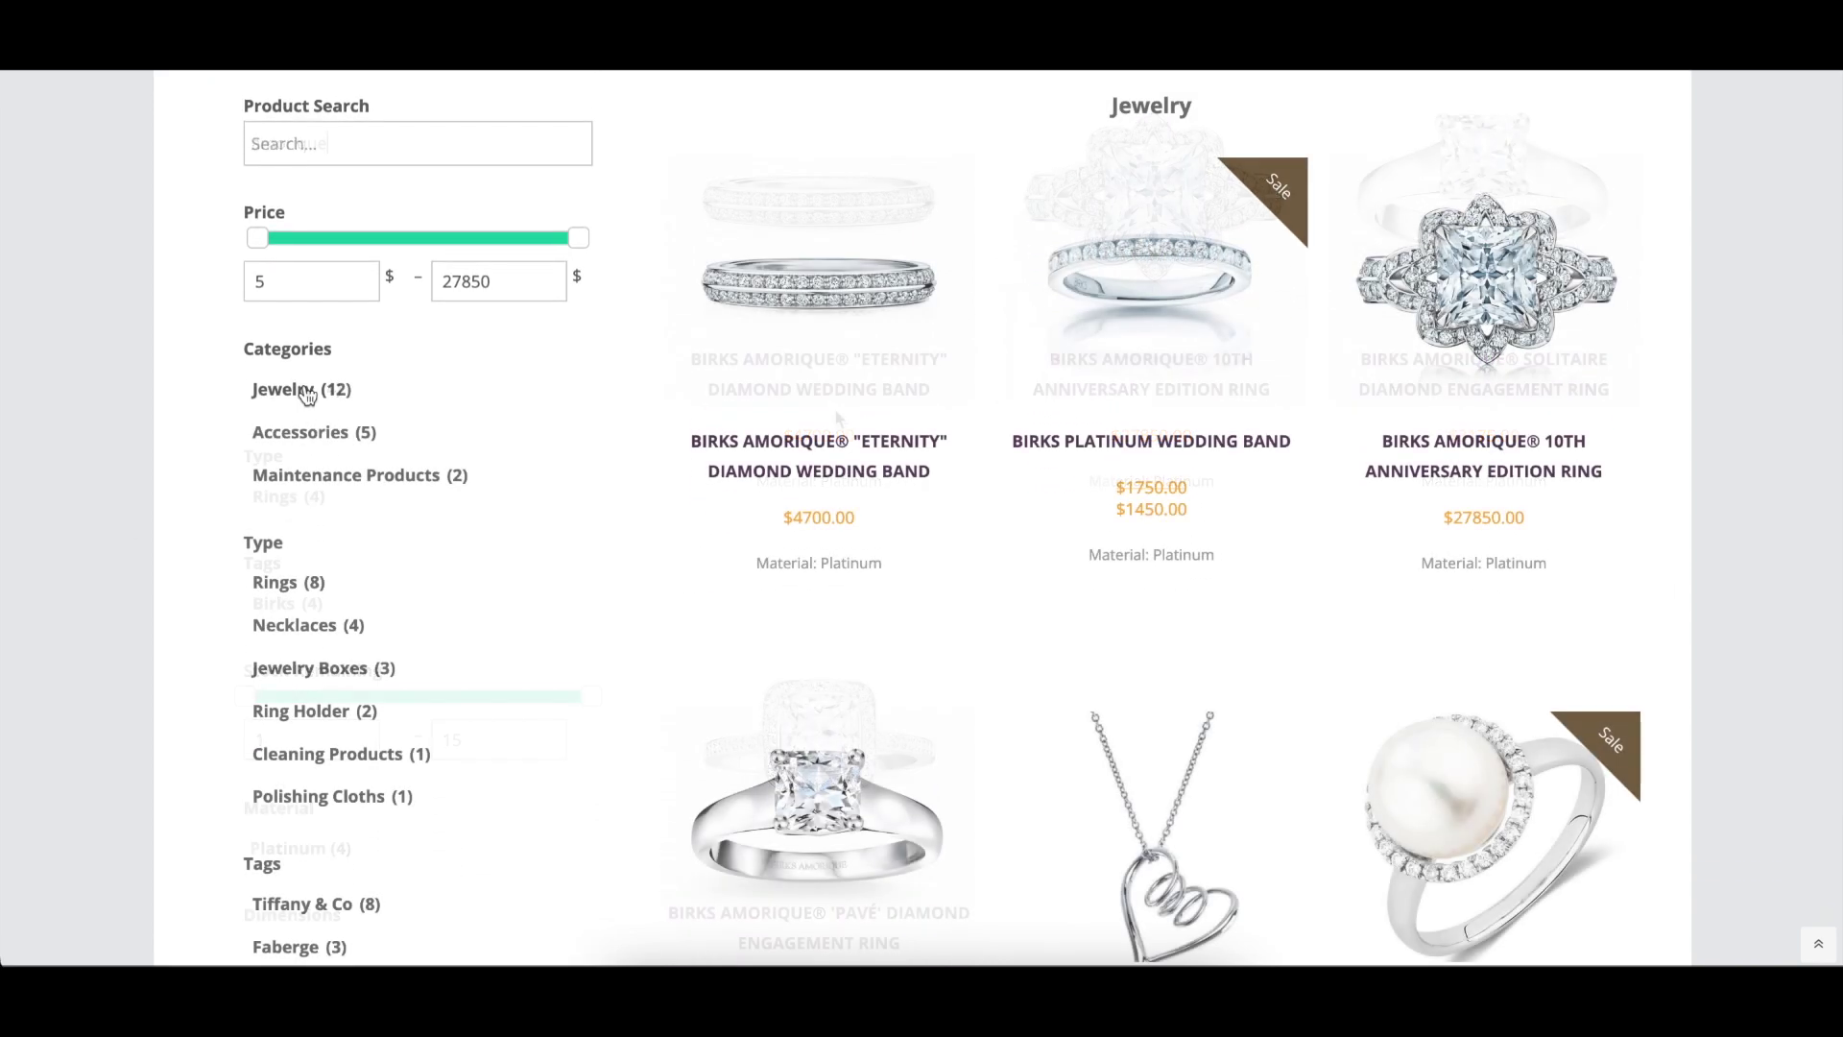
Filter the catalogue by Jewelry and Necklaces, clear all filters, then filter to Accessories.
left_click(300, 395)
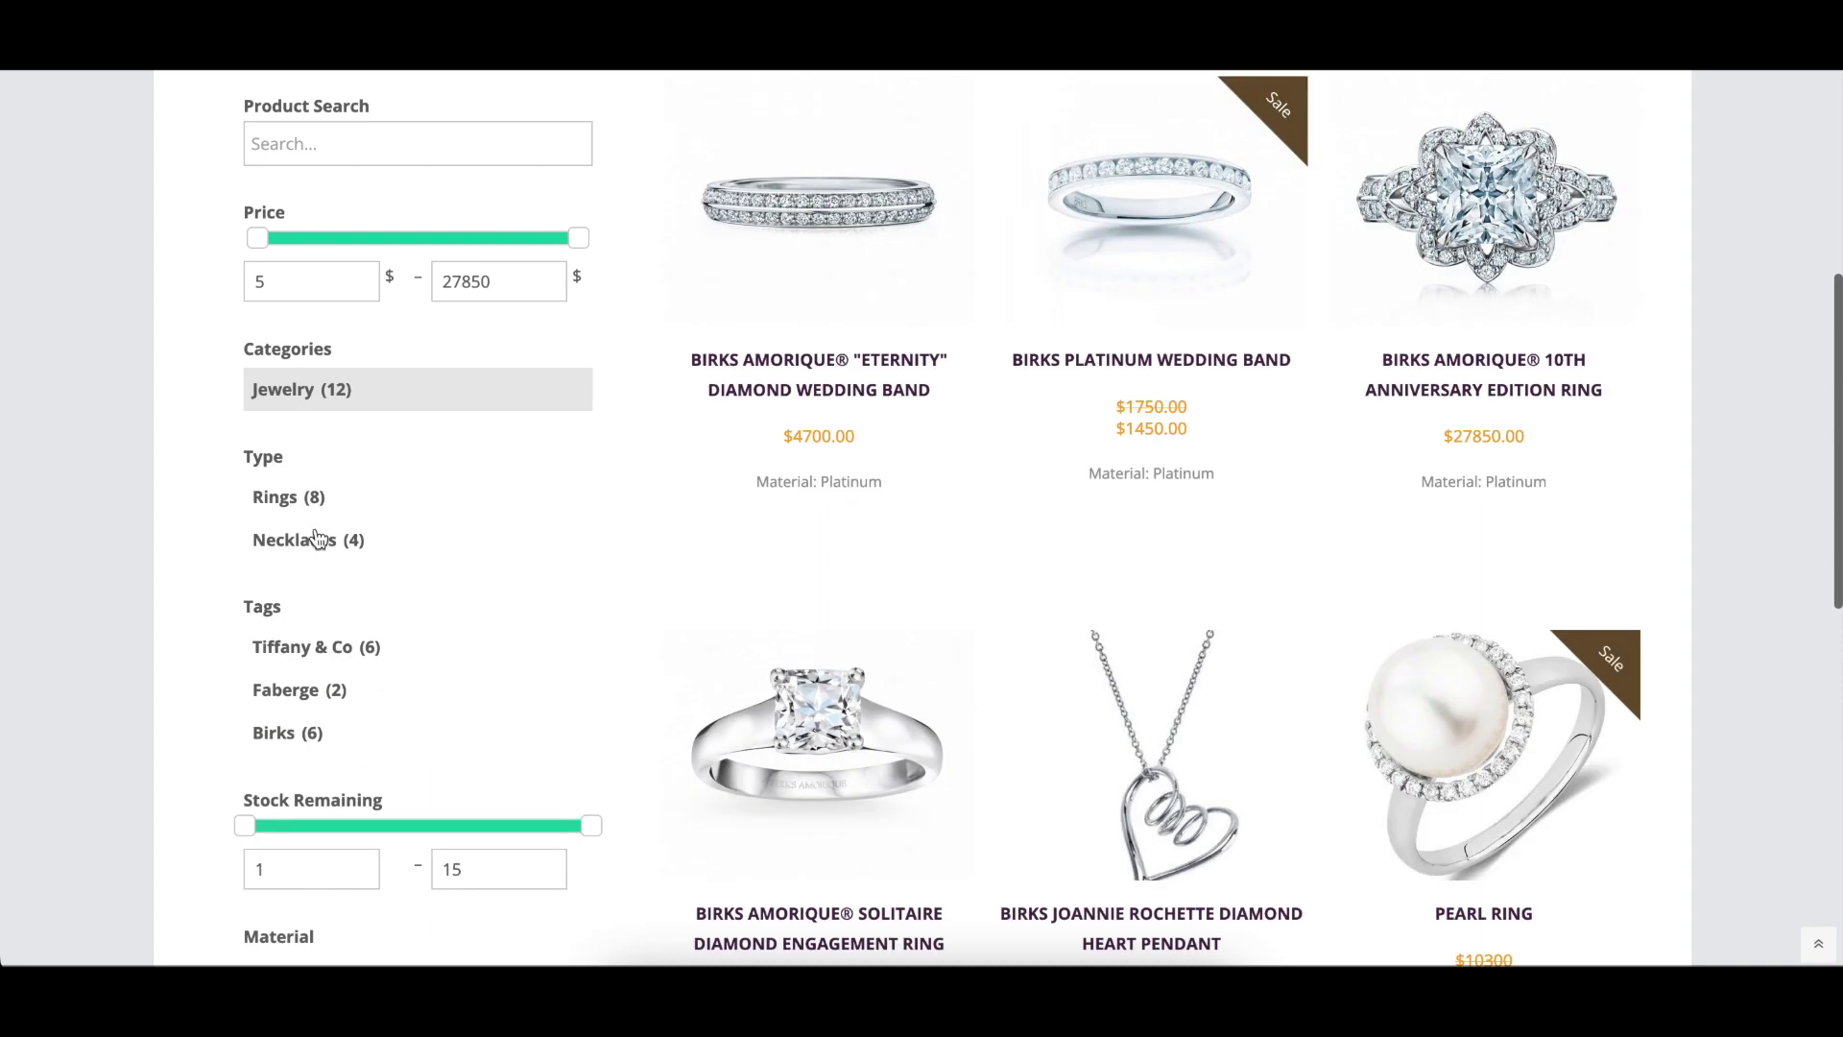
left_click(309, 543)
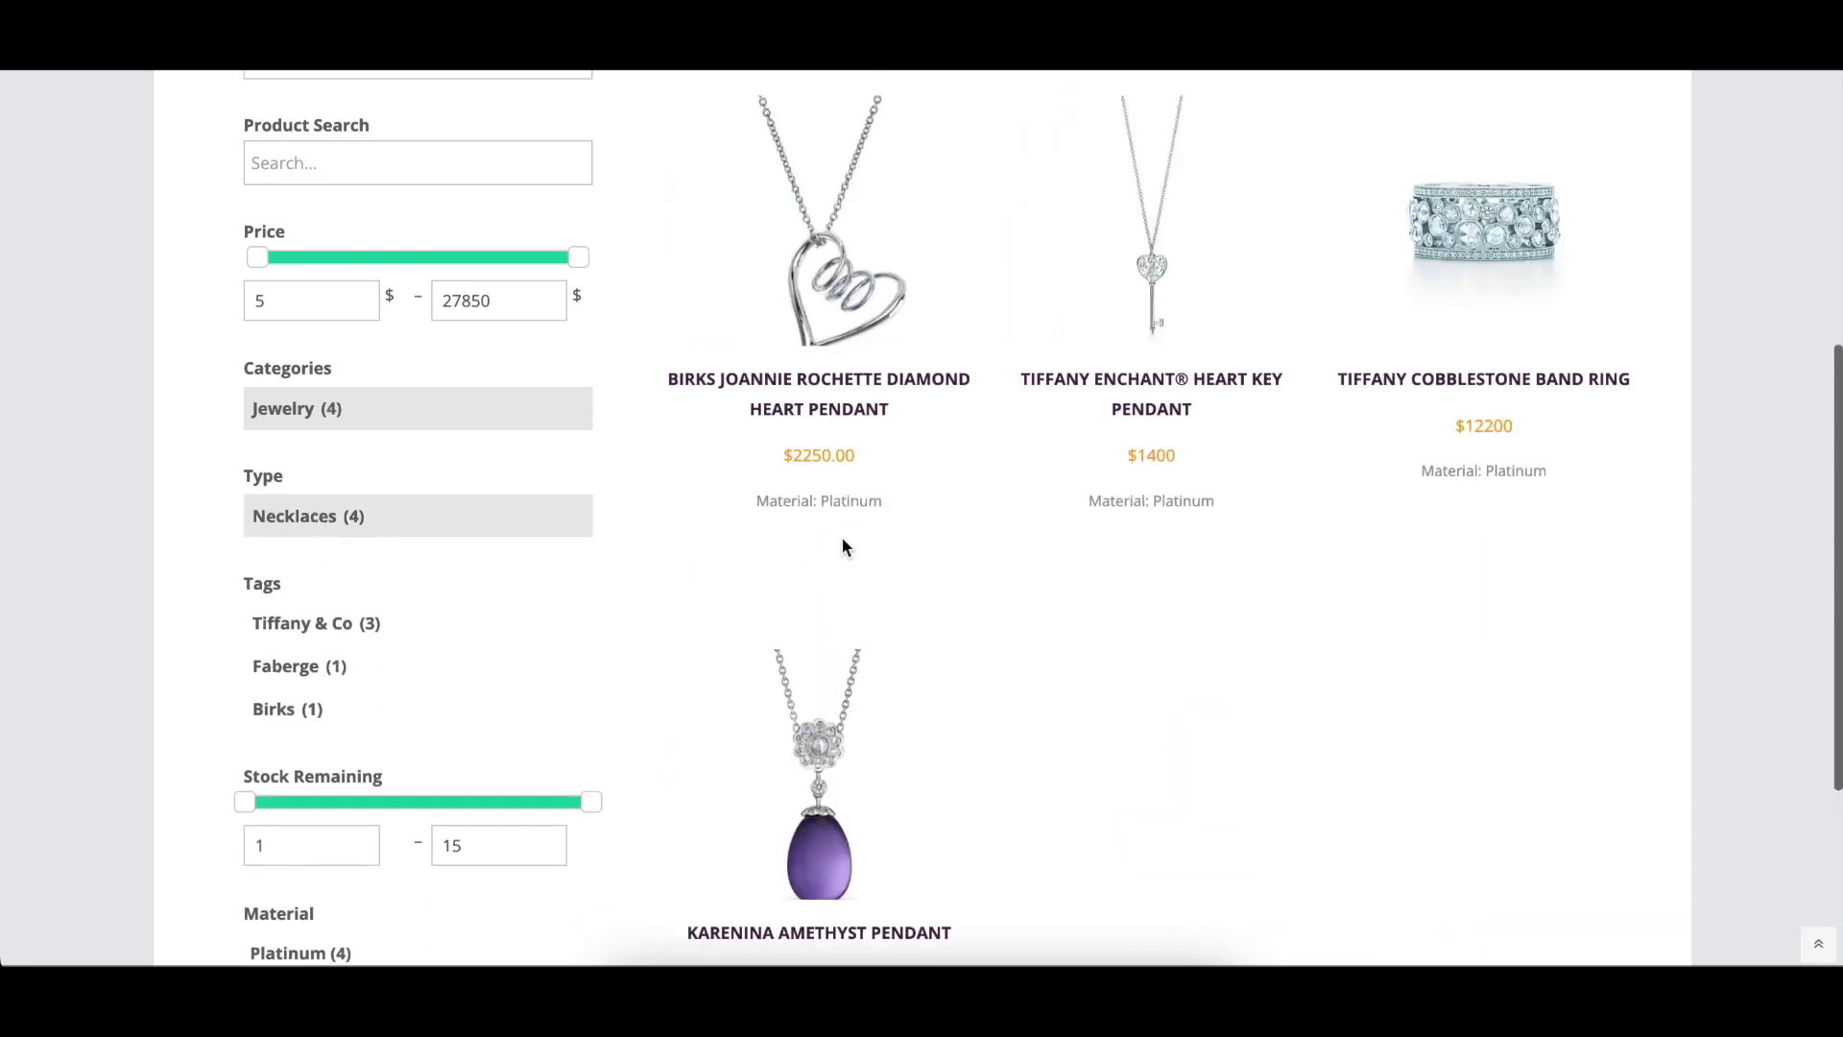
left_click(473, 339)
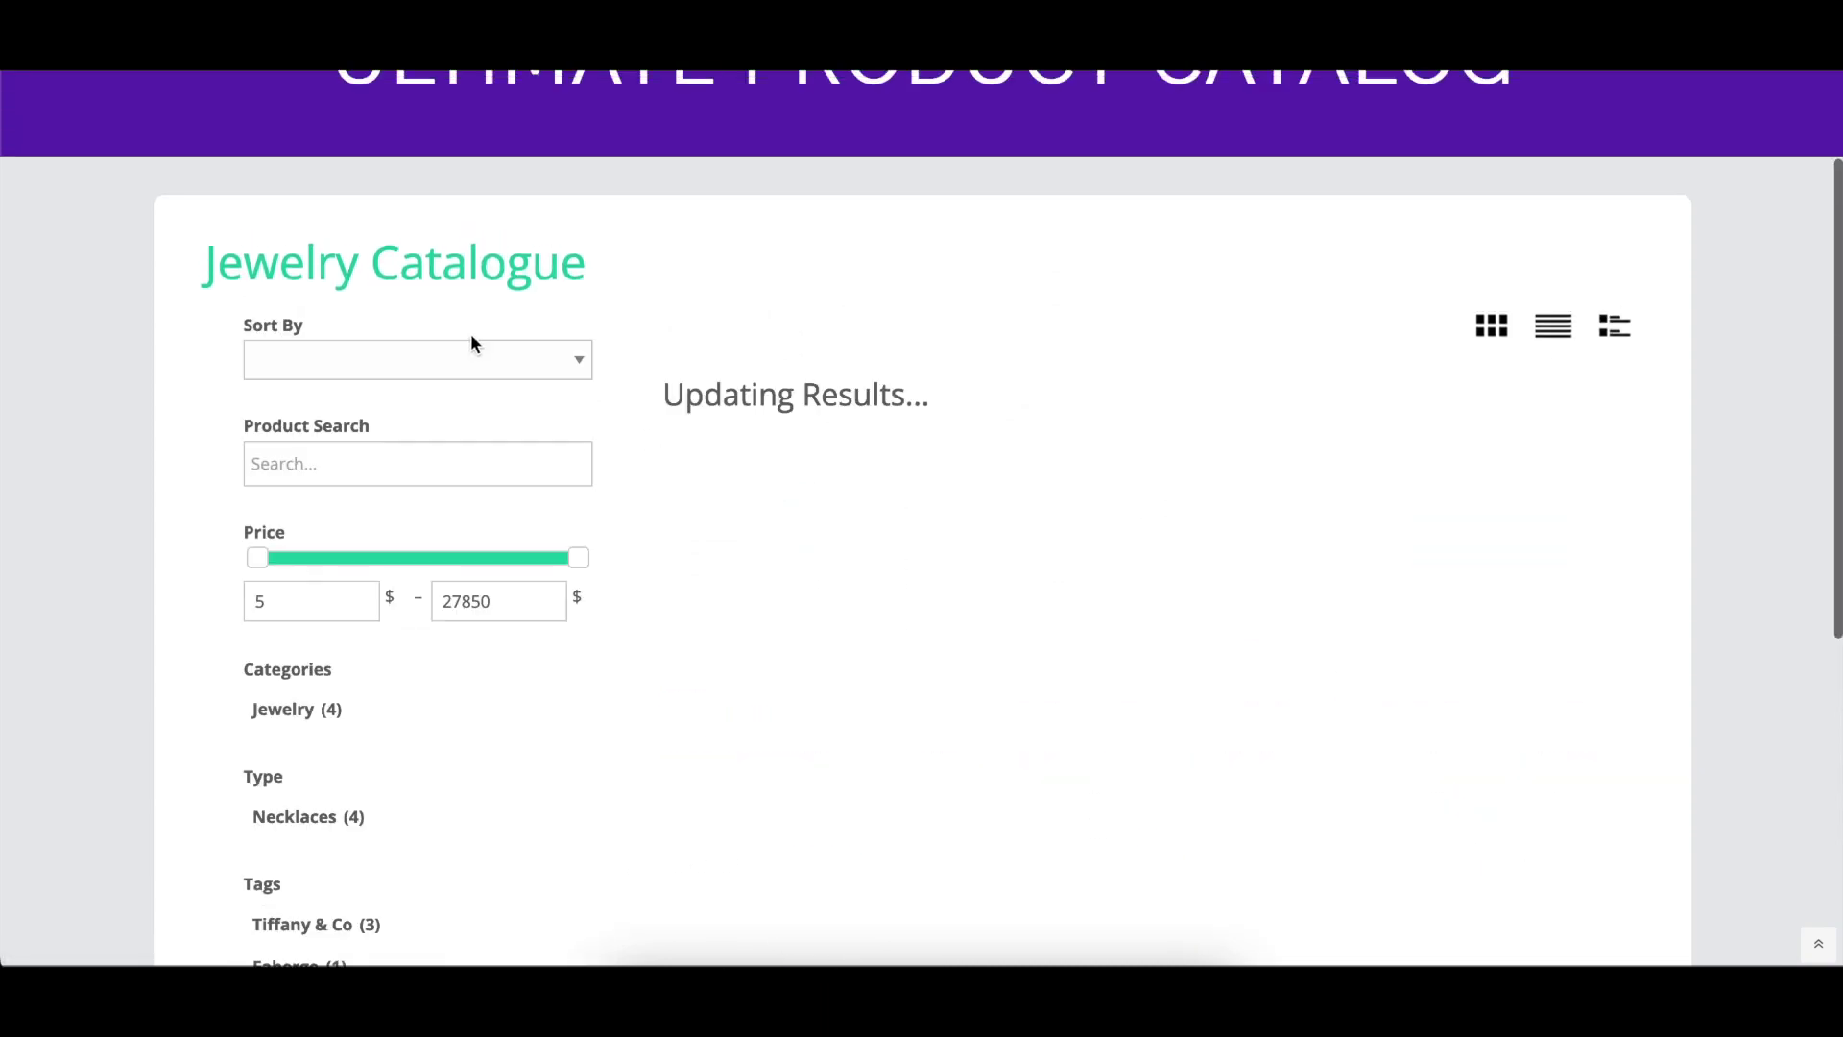
scroll(1033, 405, "down", 5)
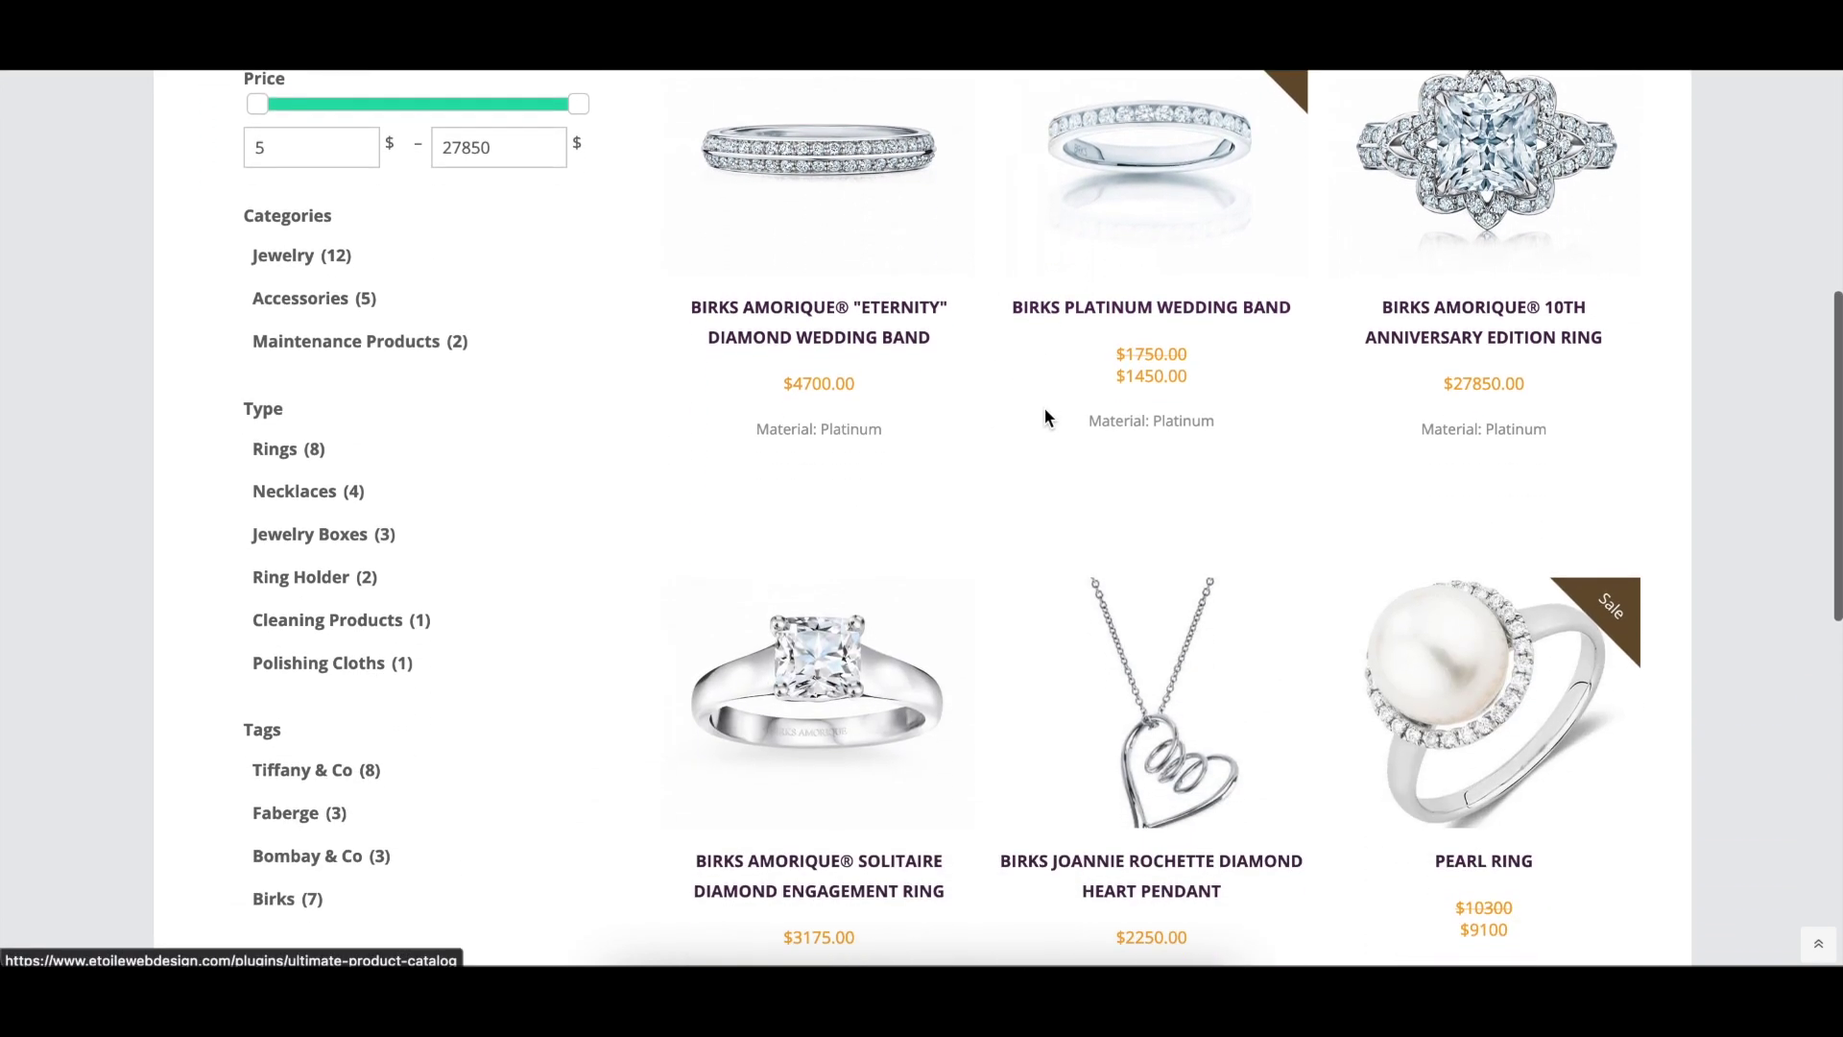
scroll(173, 423, "up", 3)
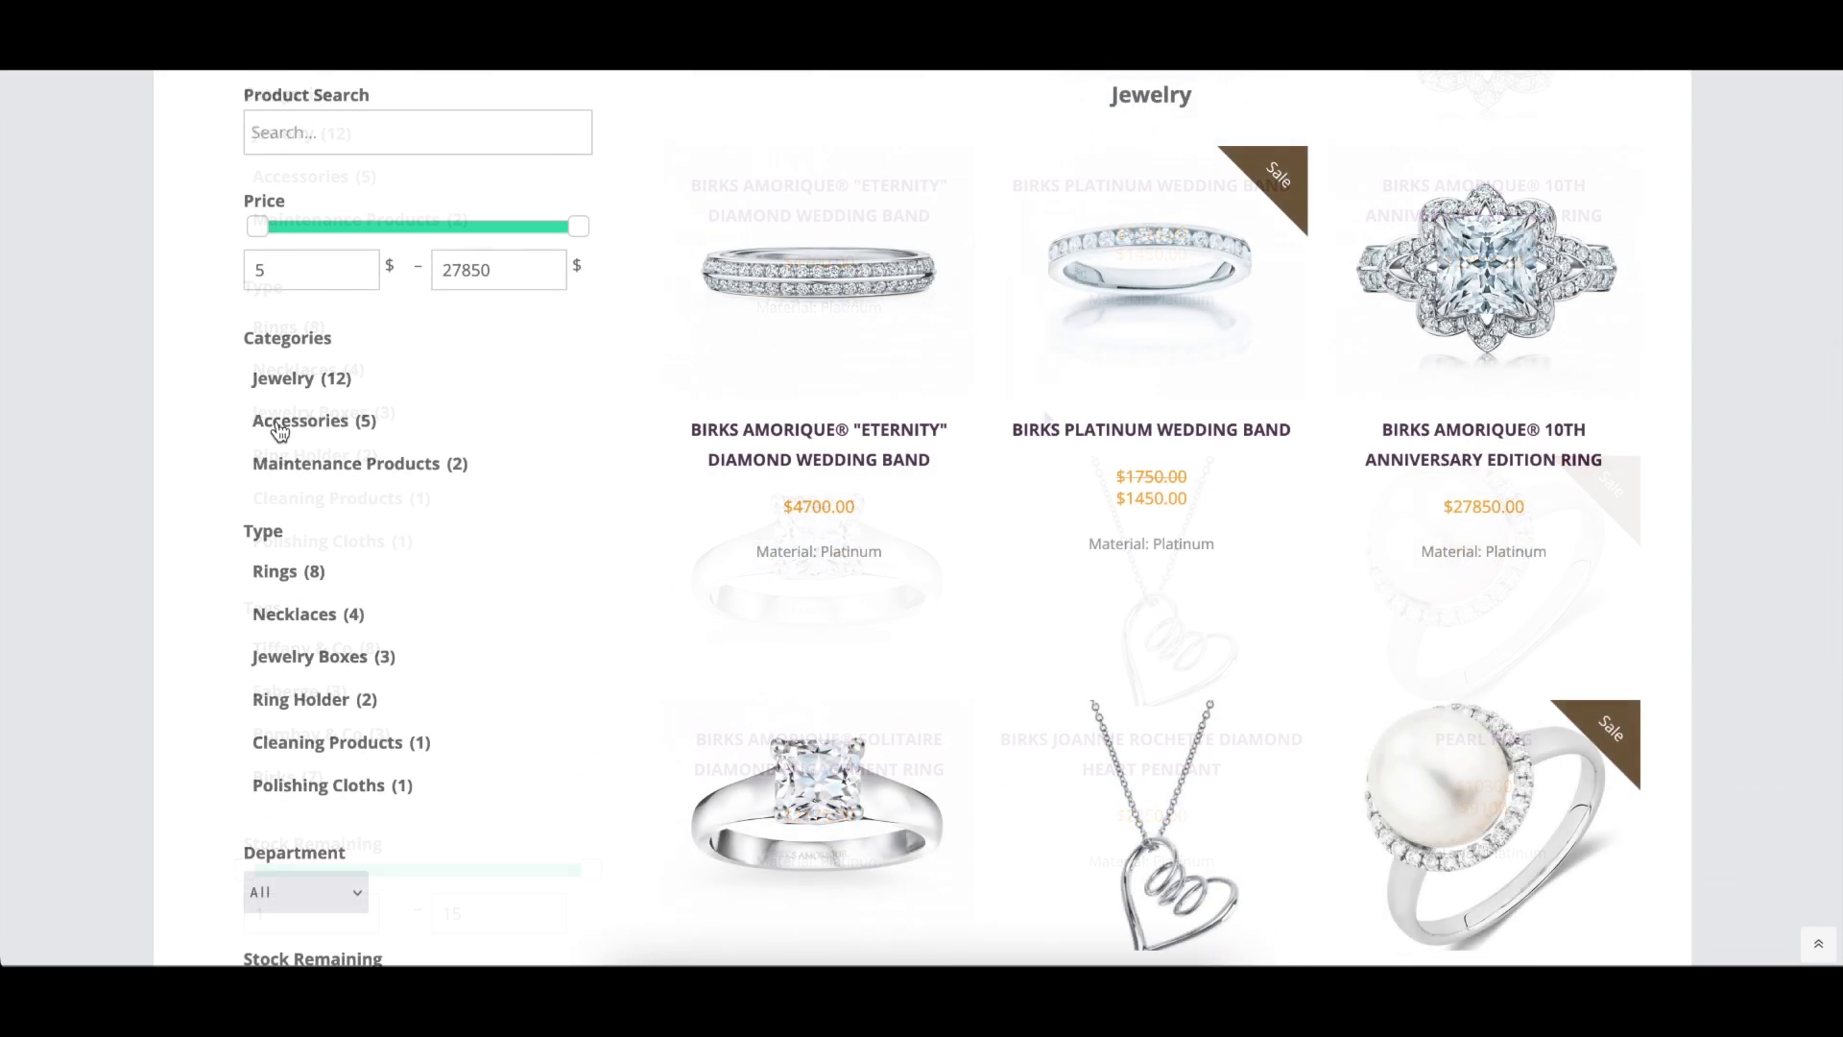
left_click(279, 428)
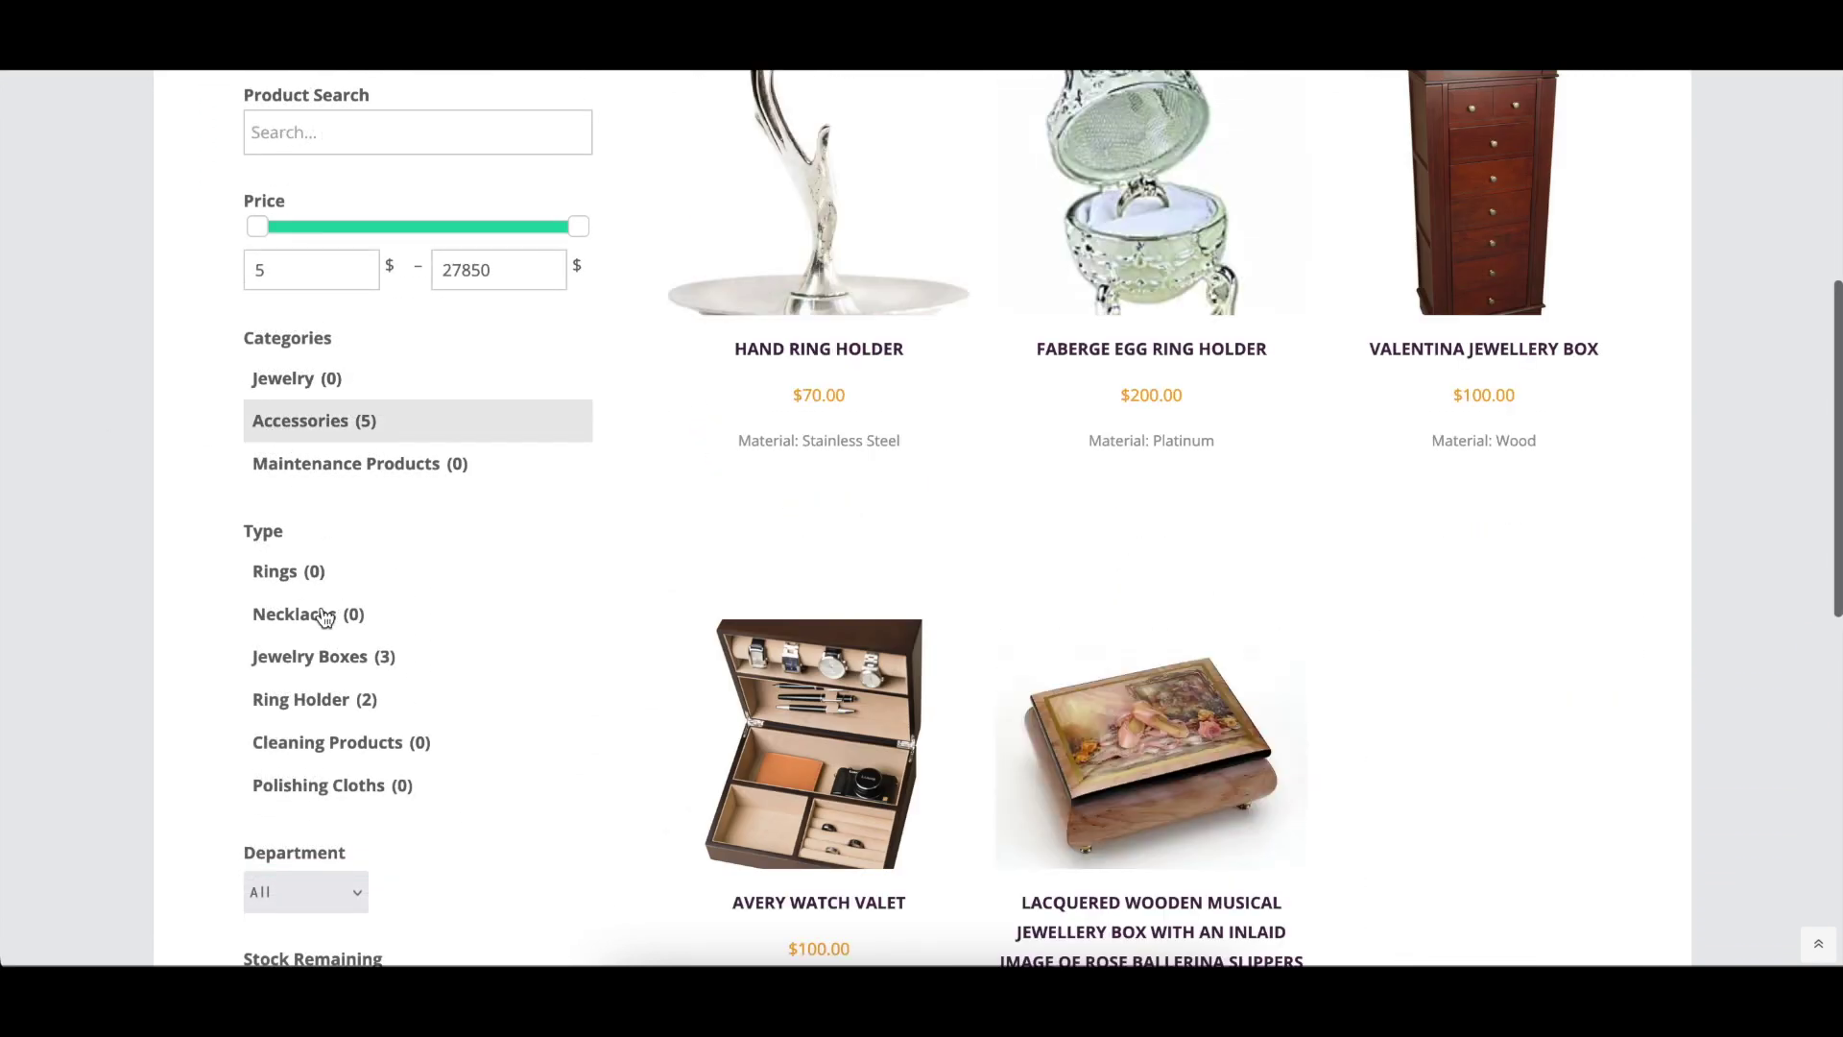
Filter the storefront to Necklaces, then to Accessories and only its Jewelry Boxes.
left_click(324, 617)
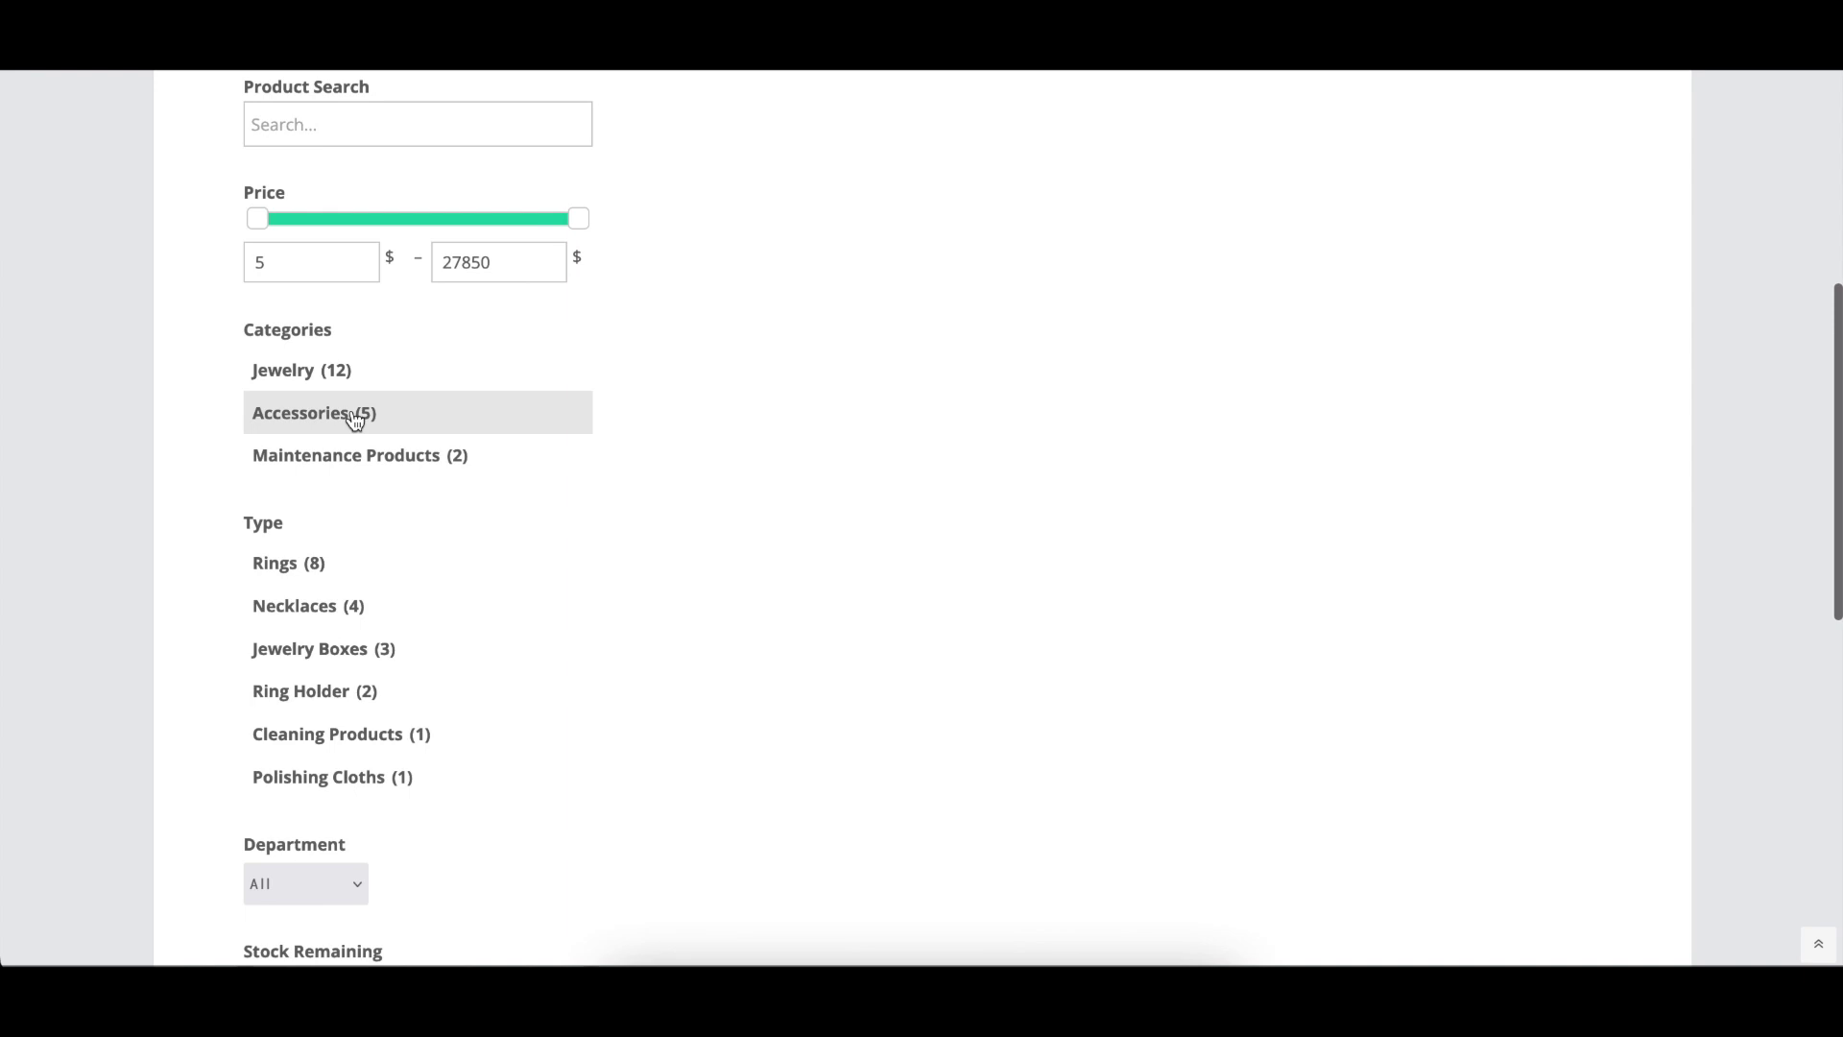
left_click(358, 412)
left_click(352, 480)
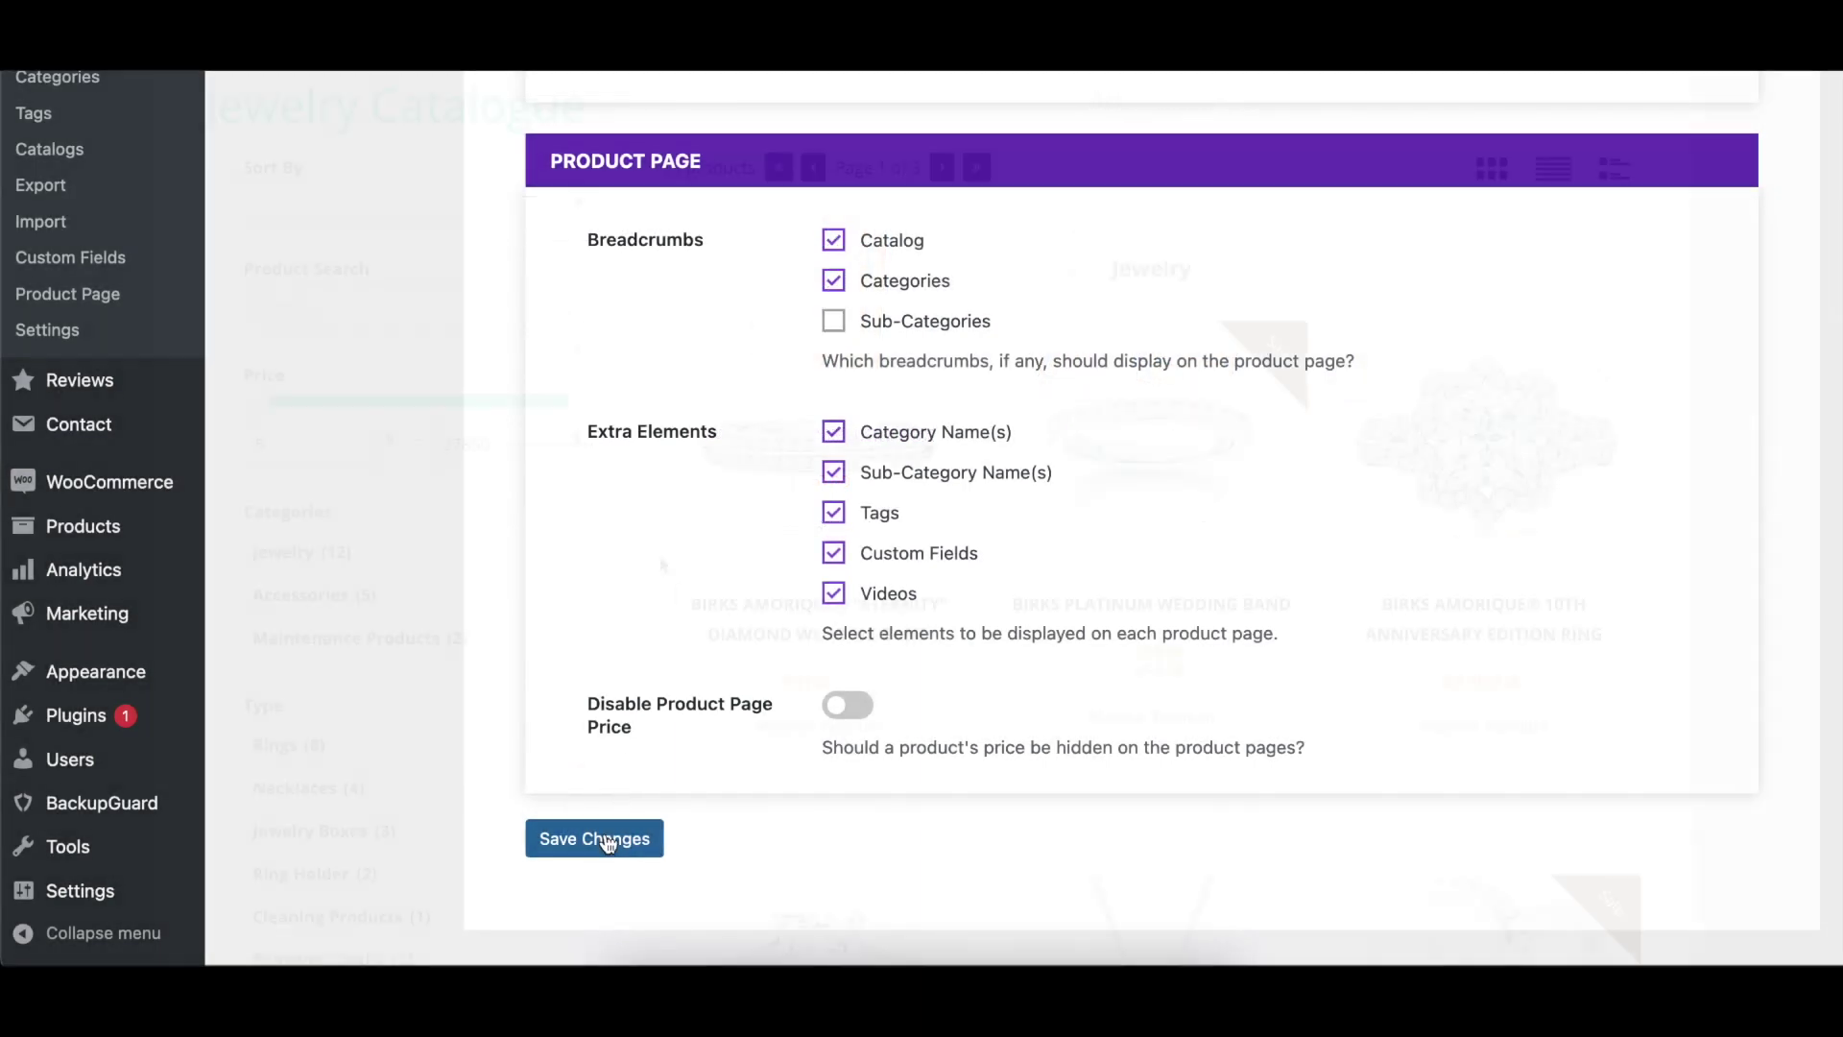
Save the product page settings and return to the Rings listing via the breadcrumb.
left_click(797, 611)
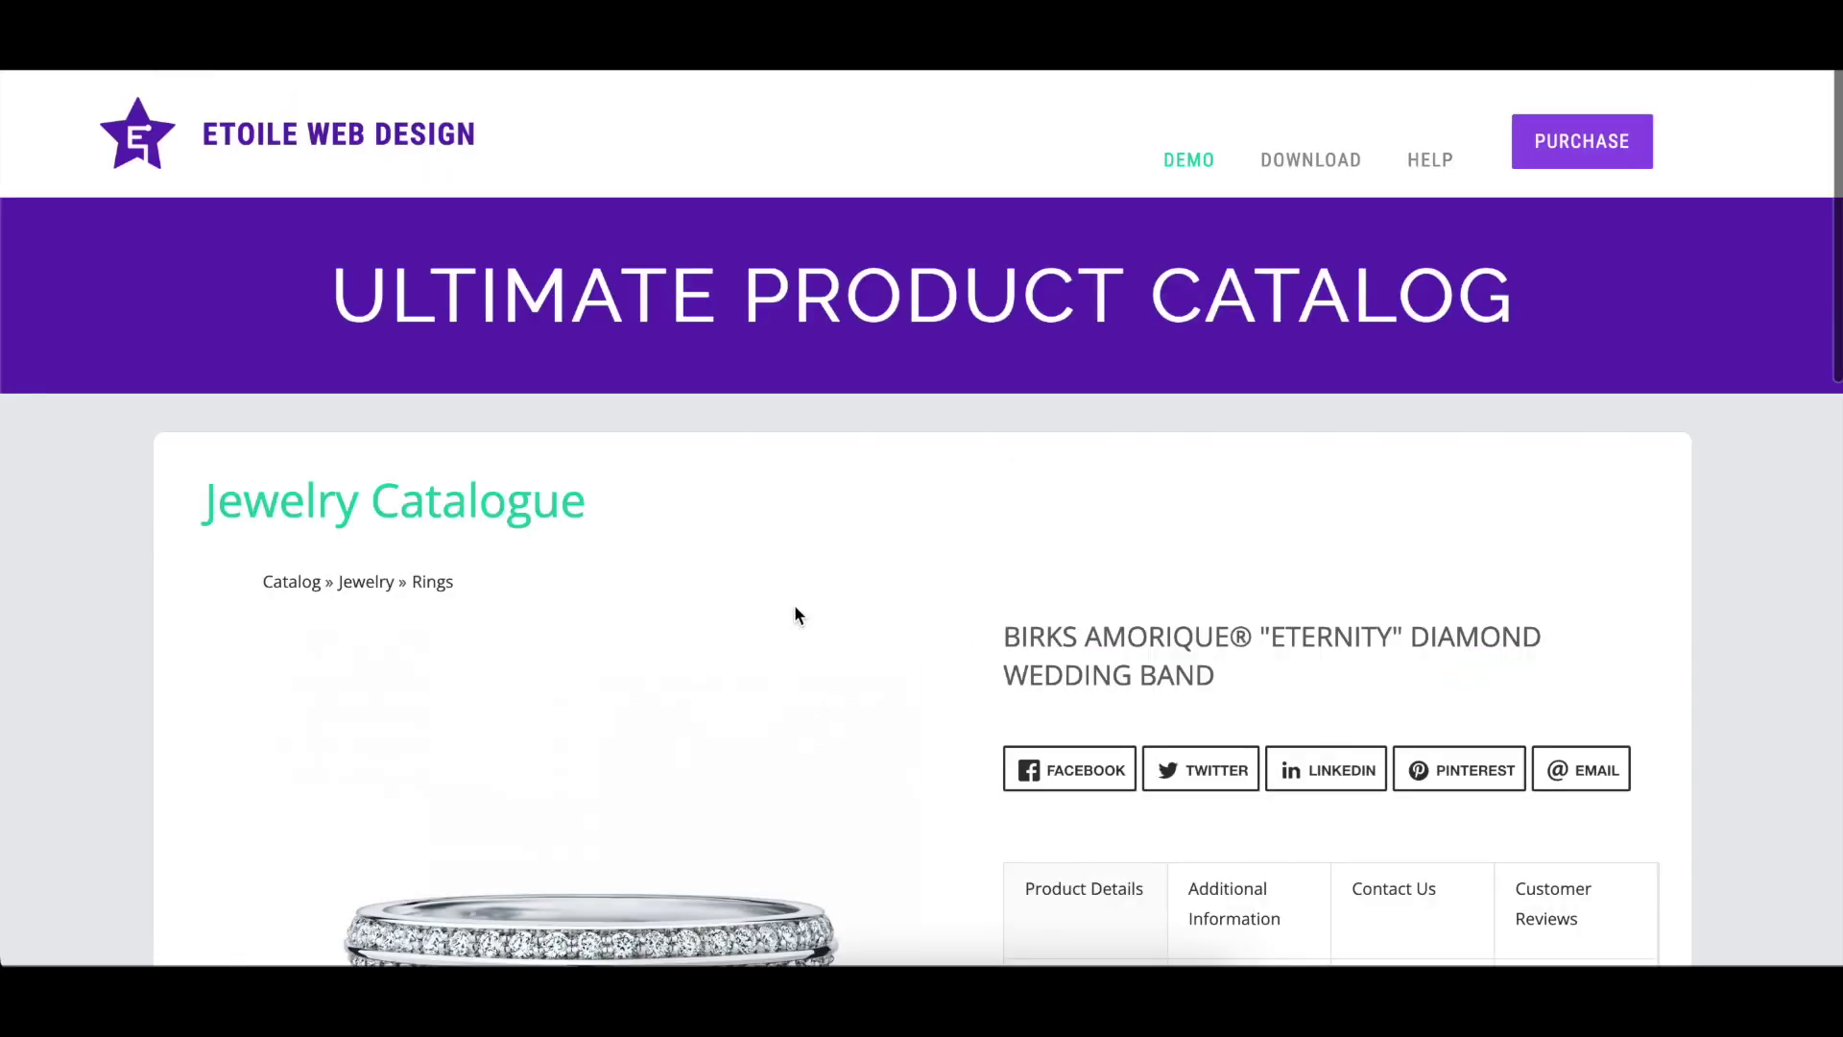
scroll(792, 604, "down", 5)
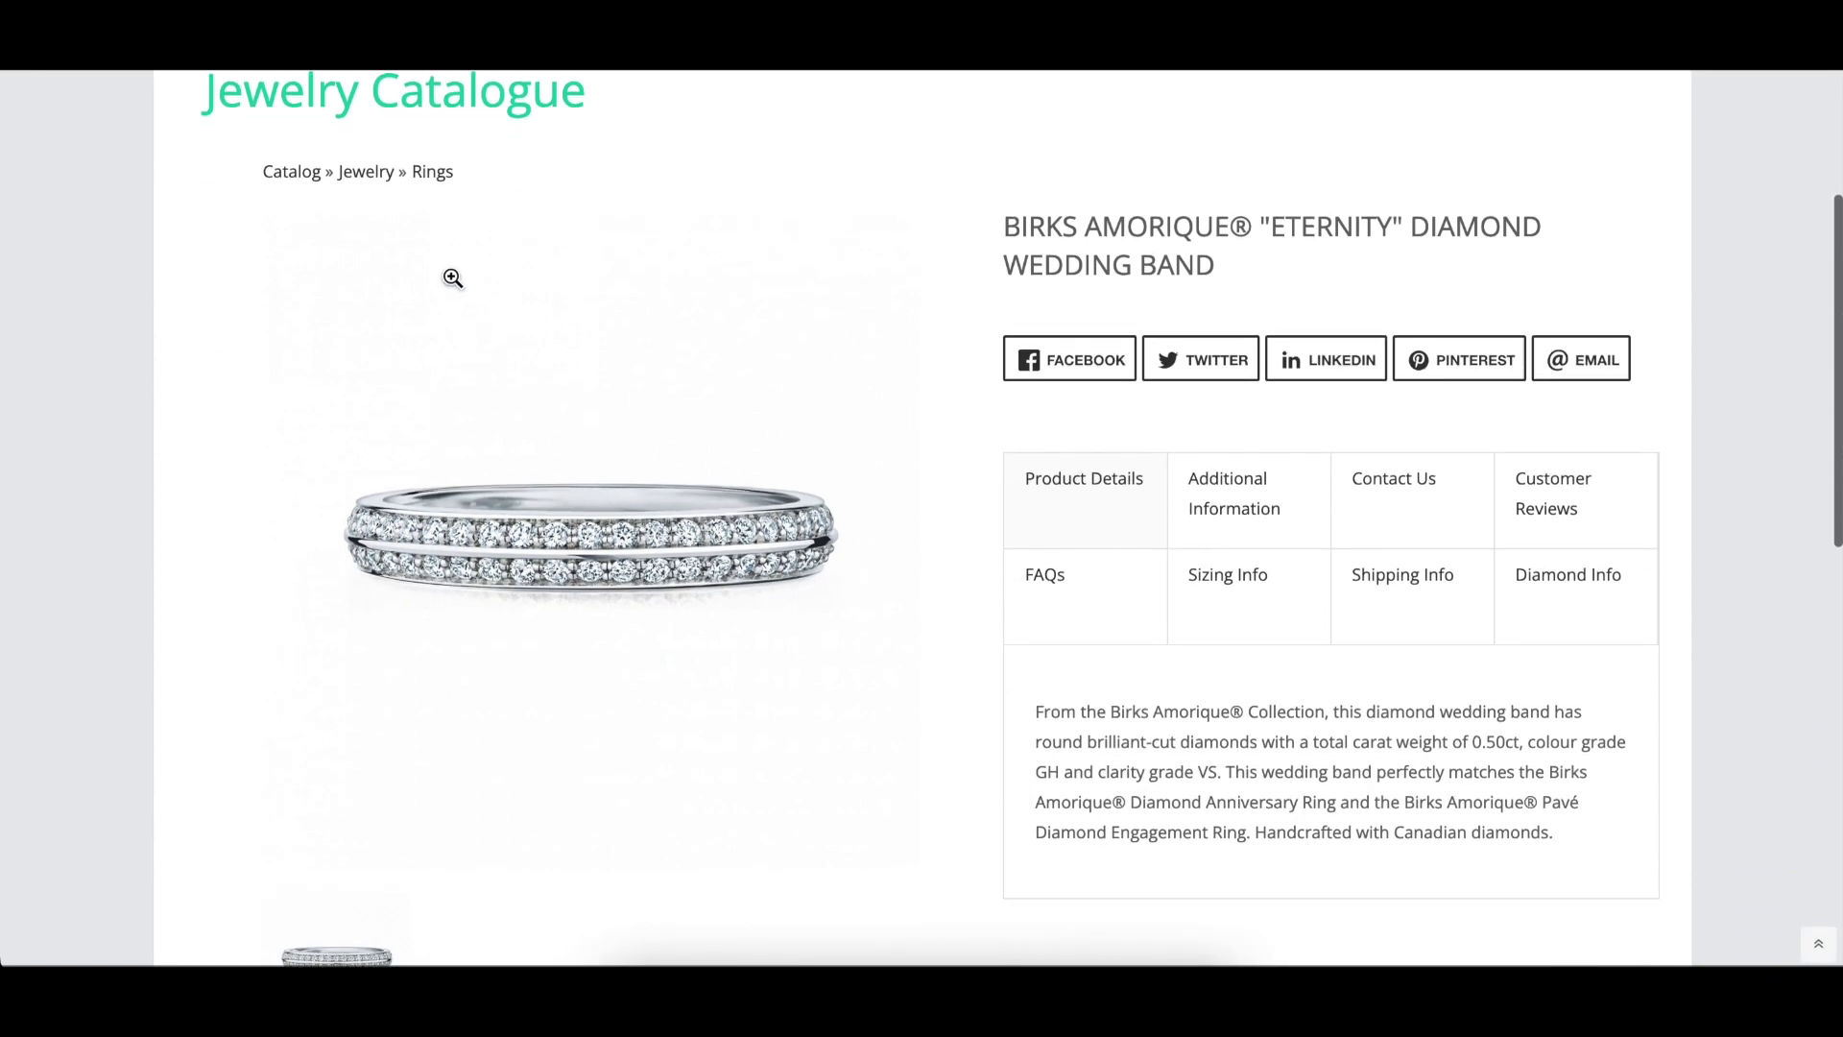
left_click(435, 171)
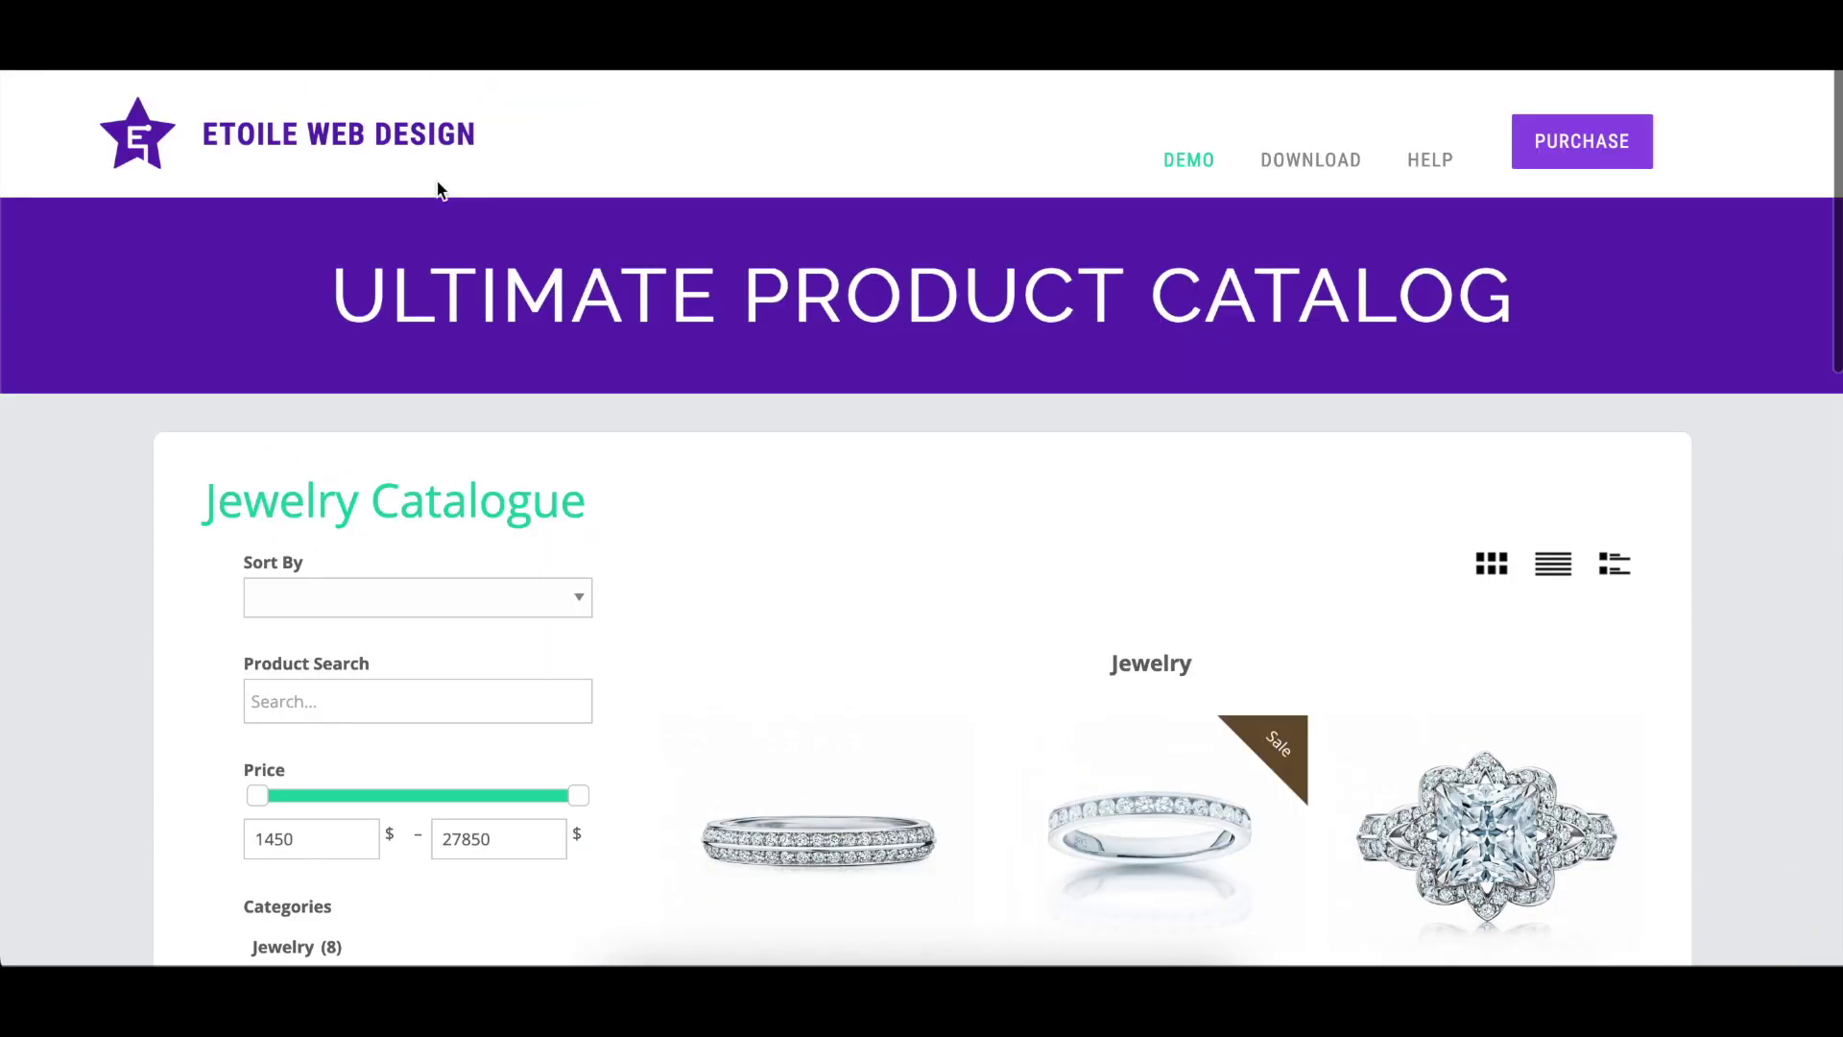
View the Solitaire ring's third gallery image, then its Additional Information details.
scroll(460, 230, "down", 4)
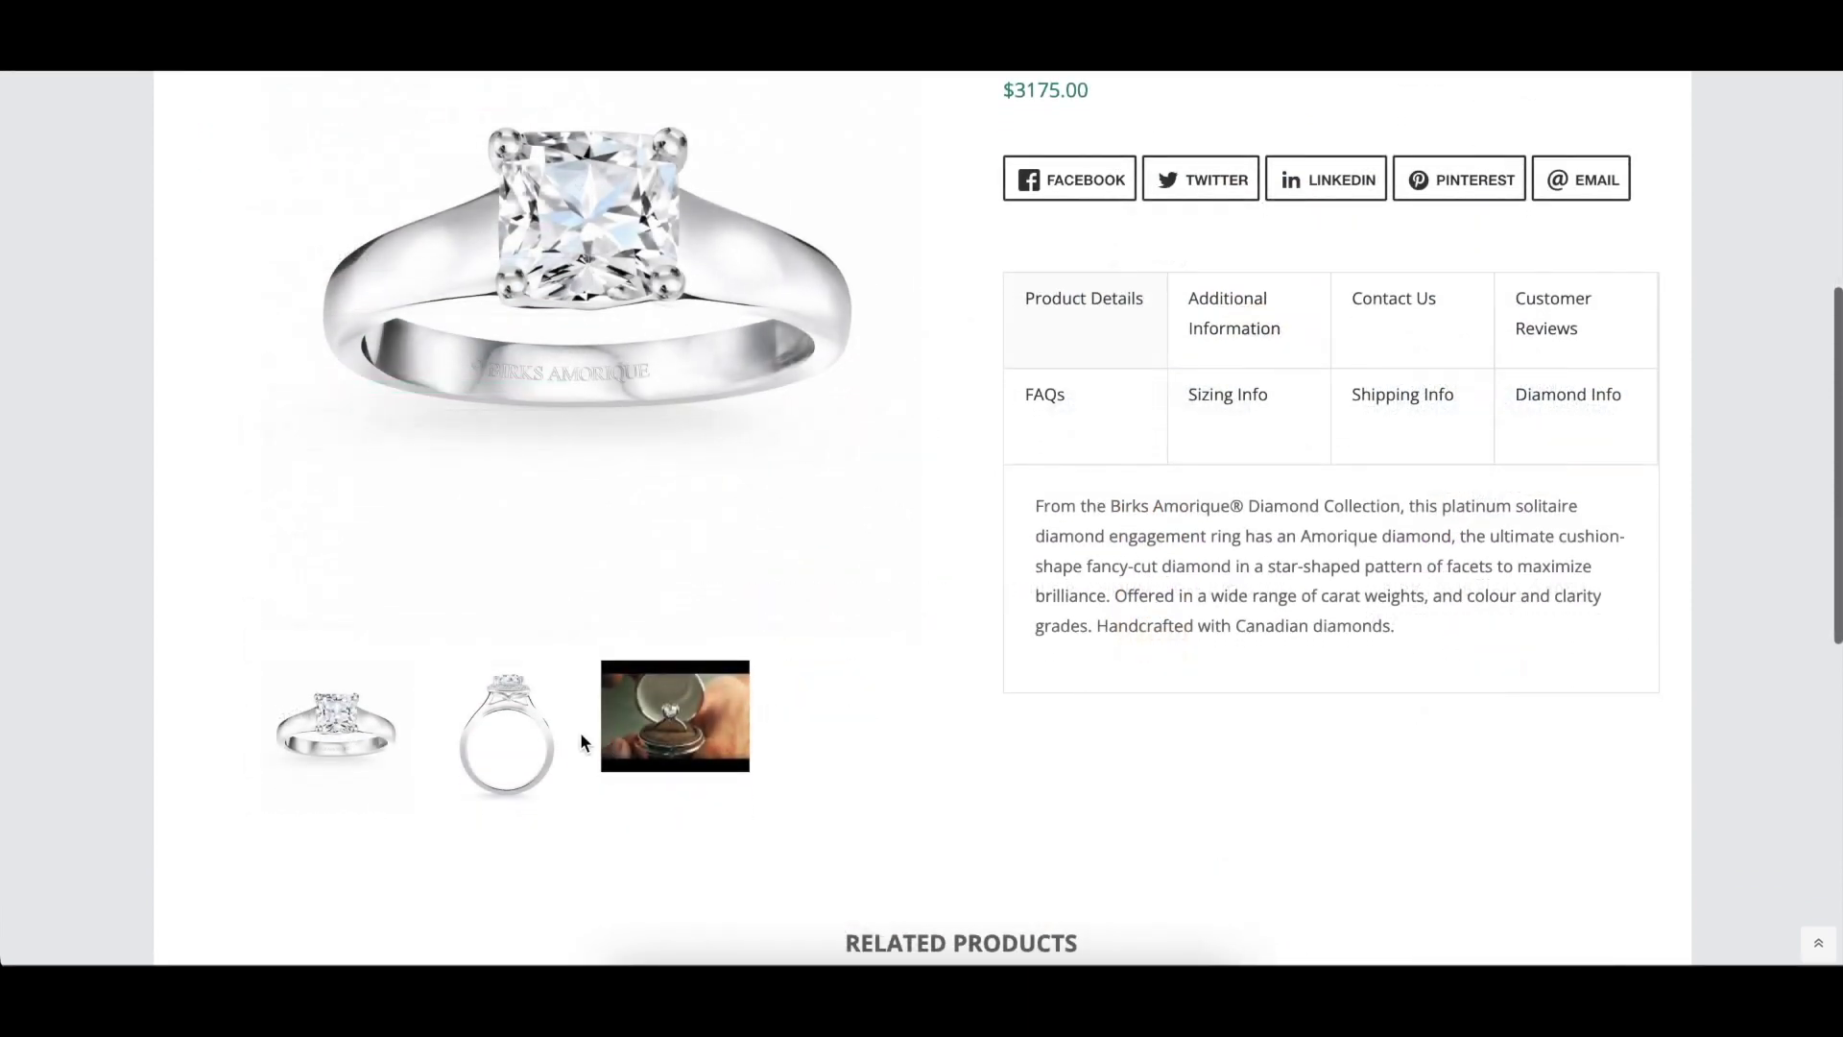
left_click(503, 727)
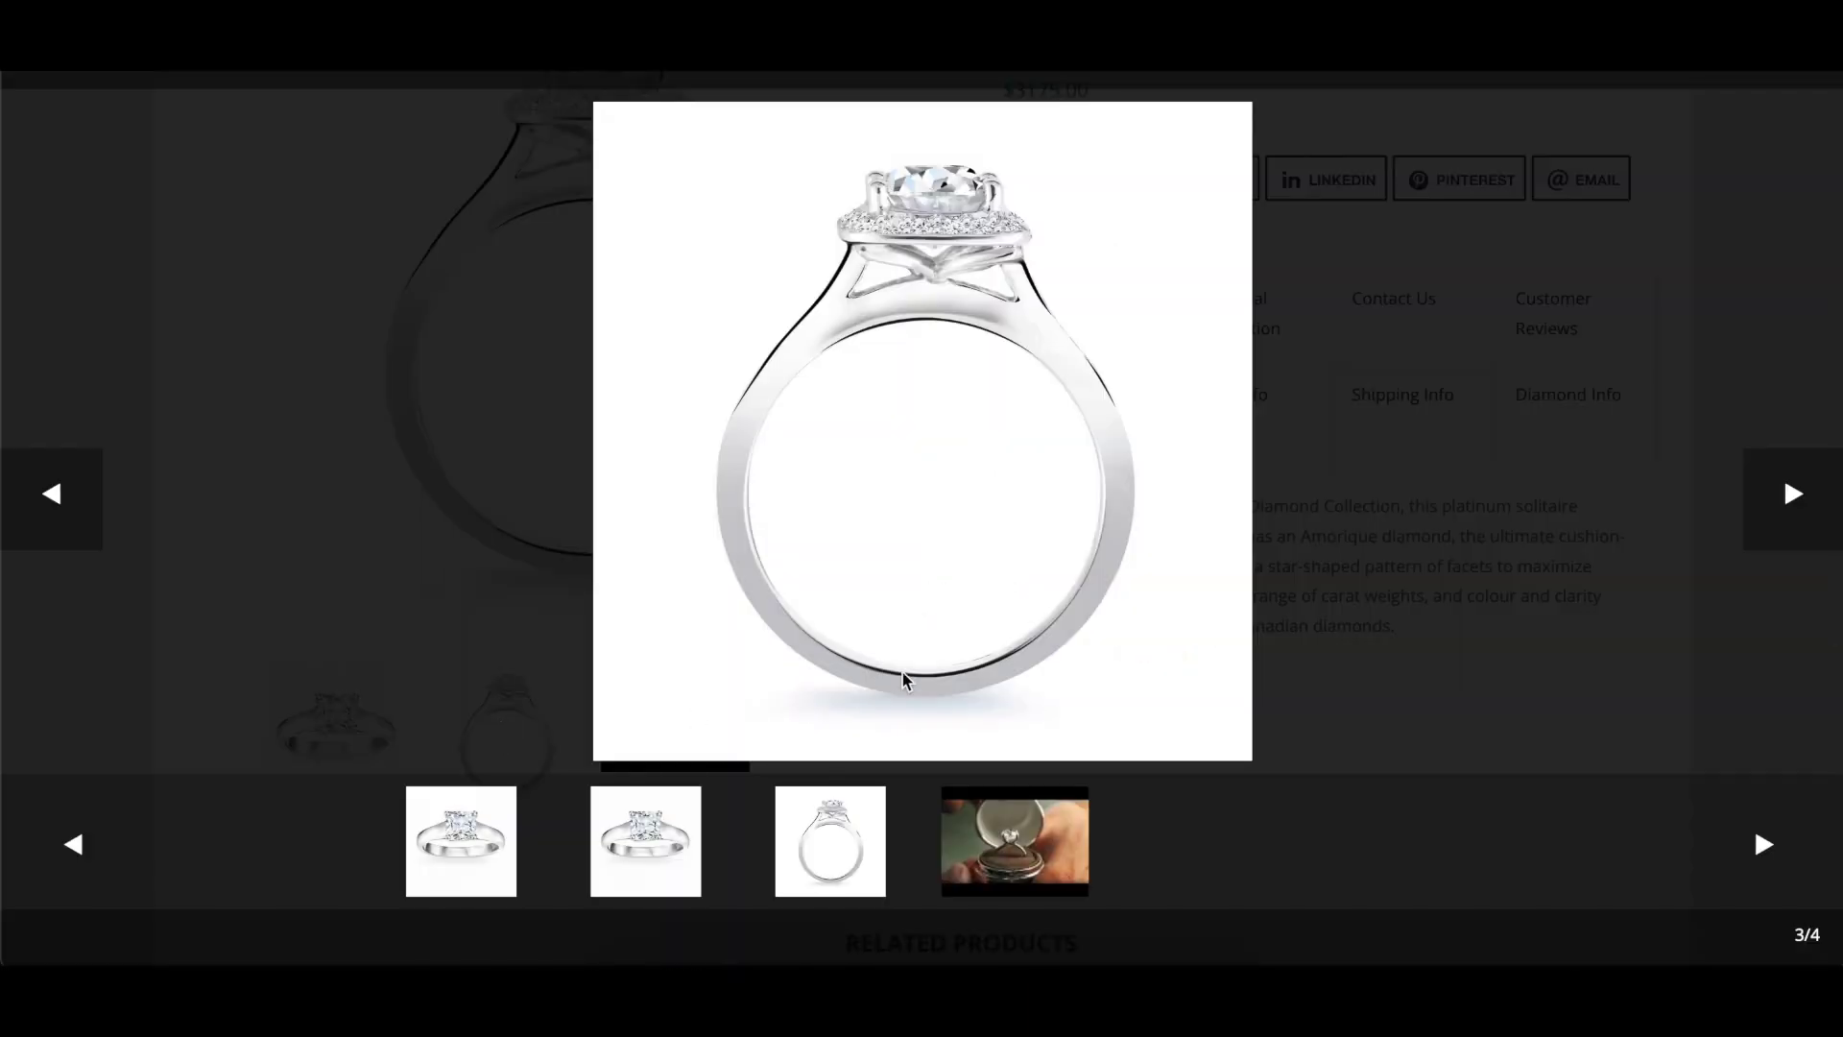
left_click(1229, 459)
scroll(1306, 333, "up", 2)
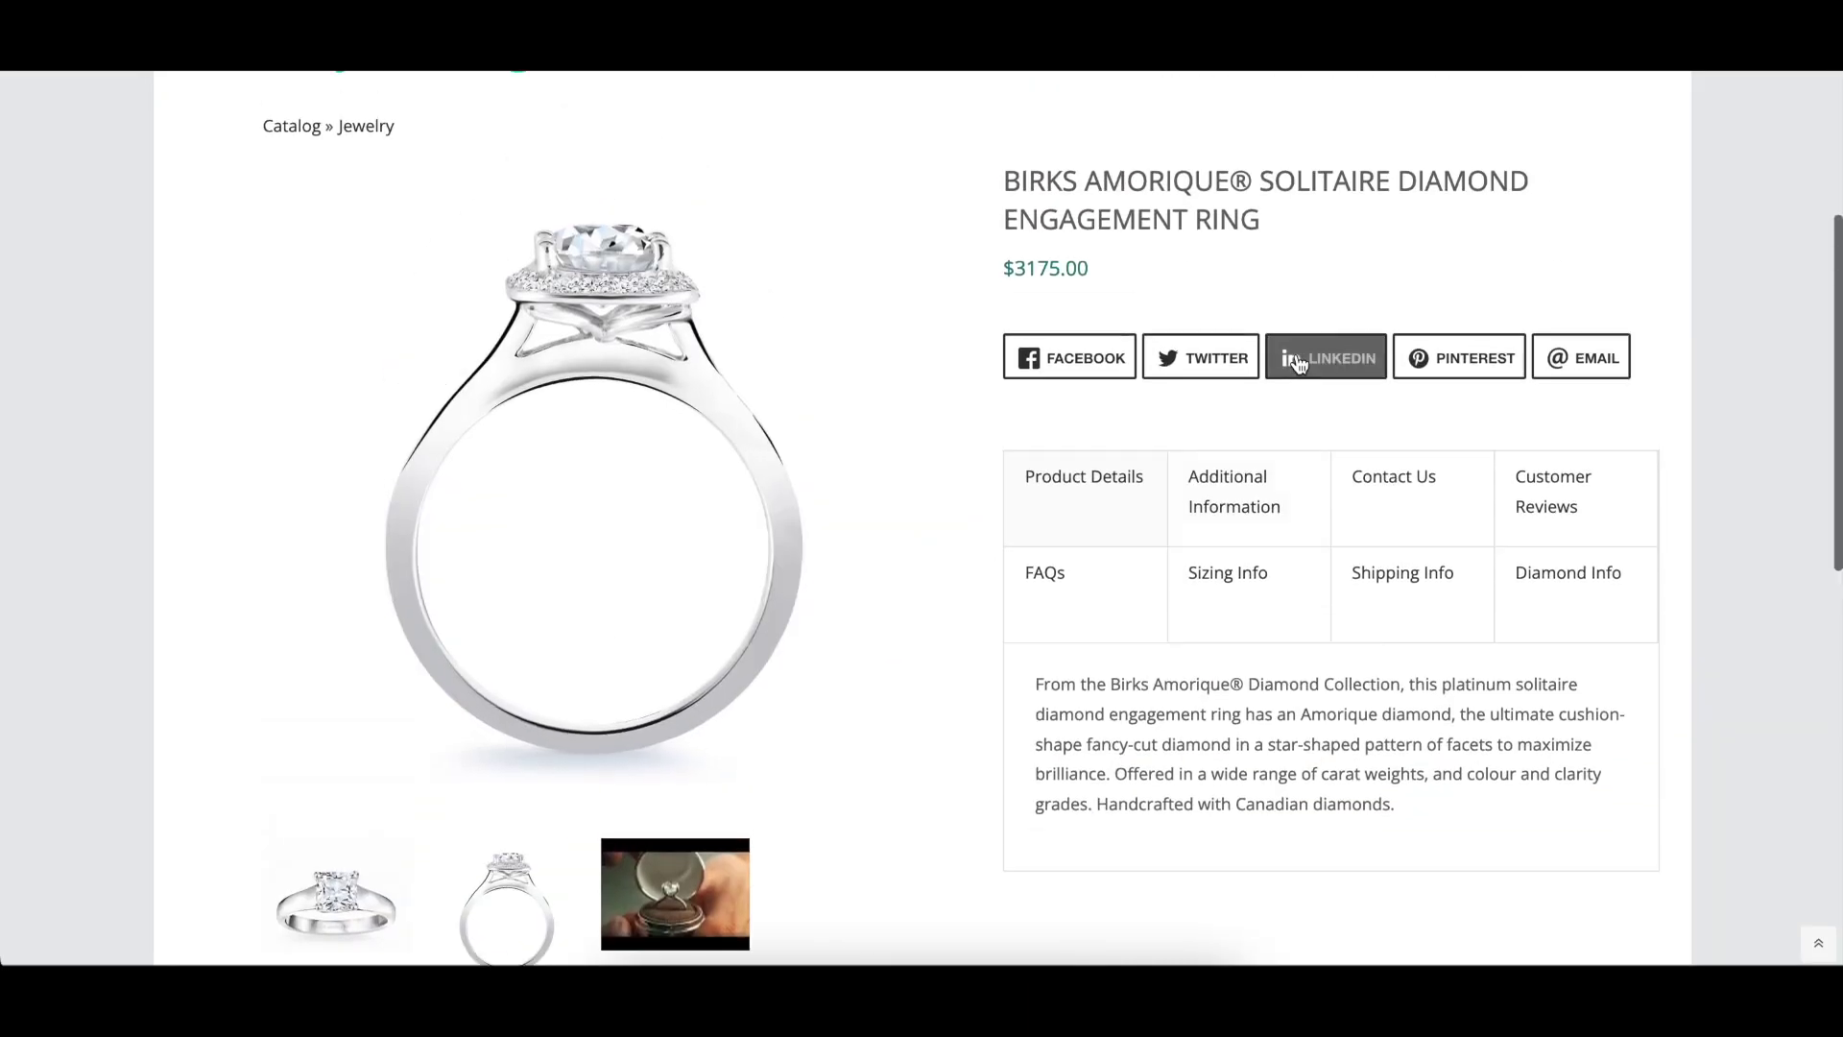
left_click(1284, 498)
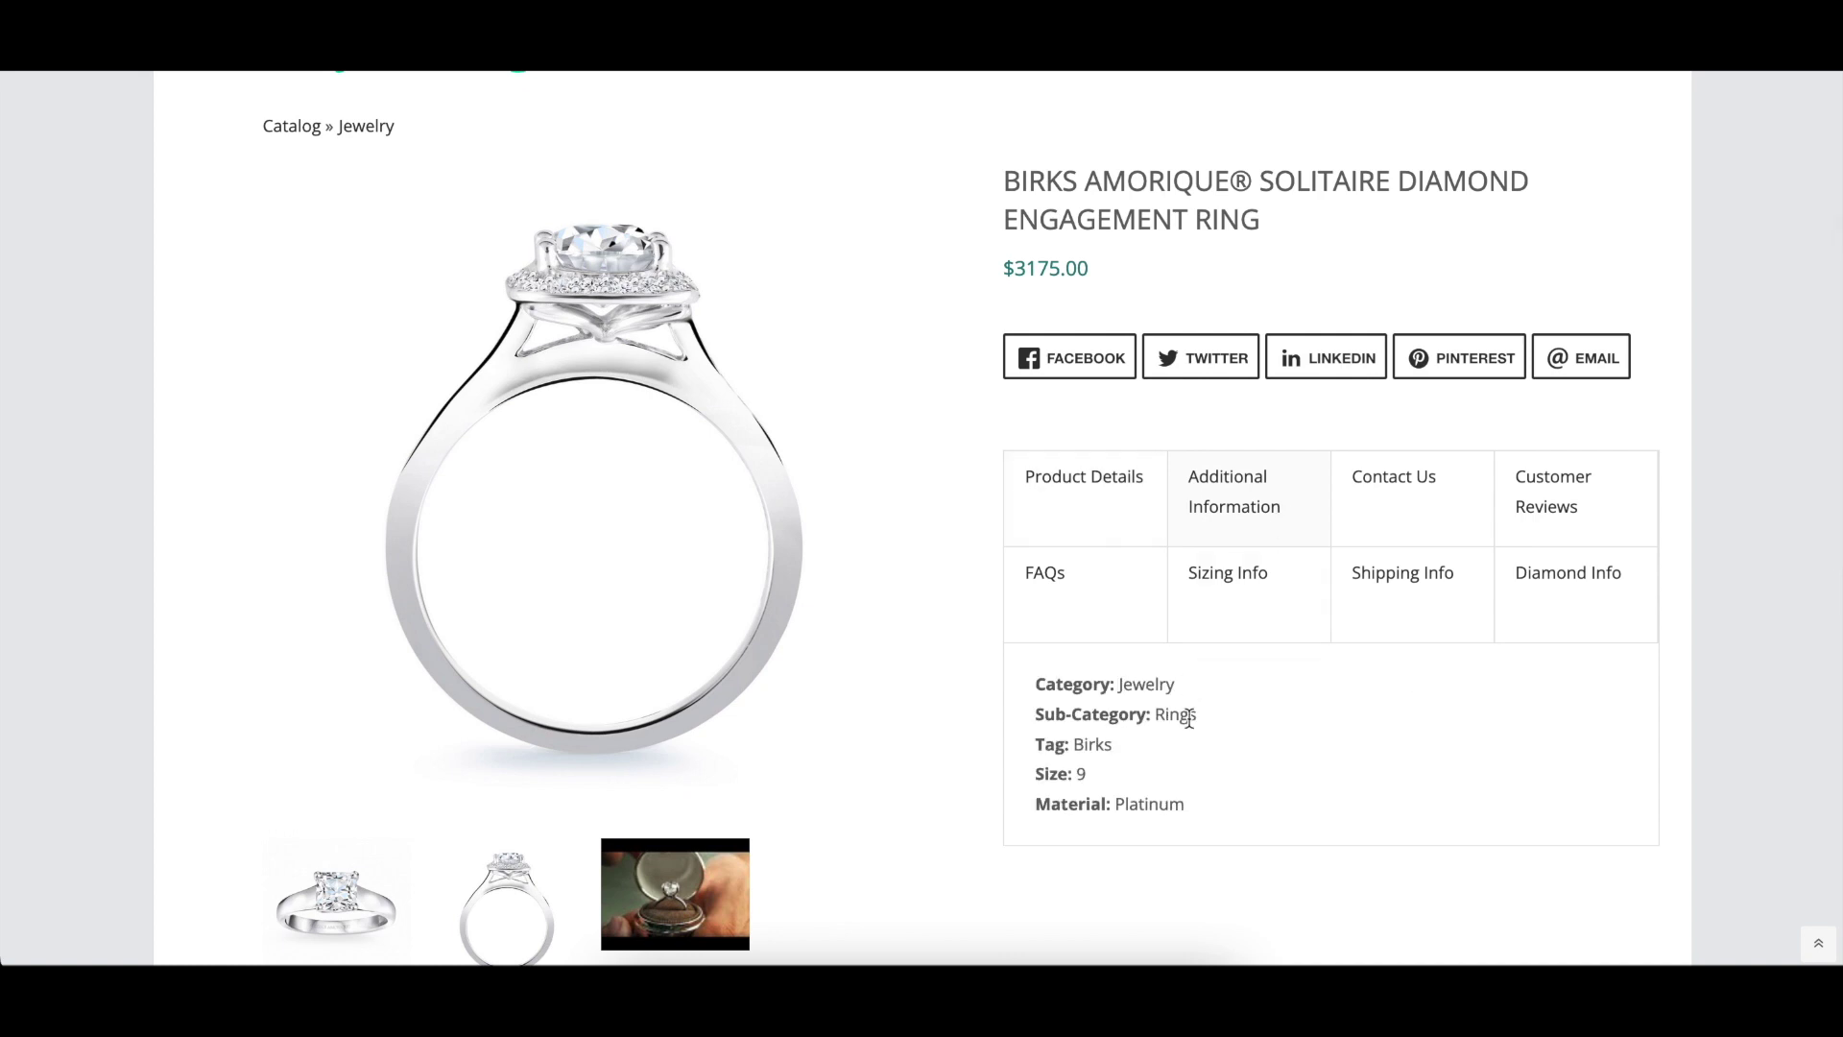